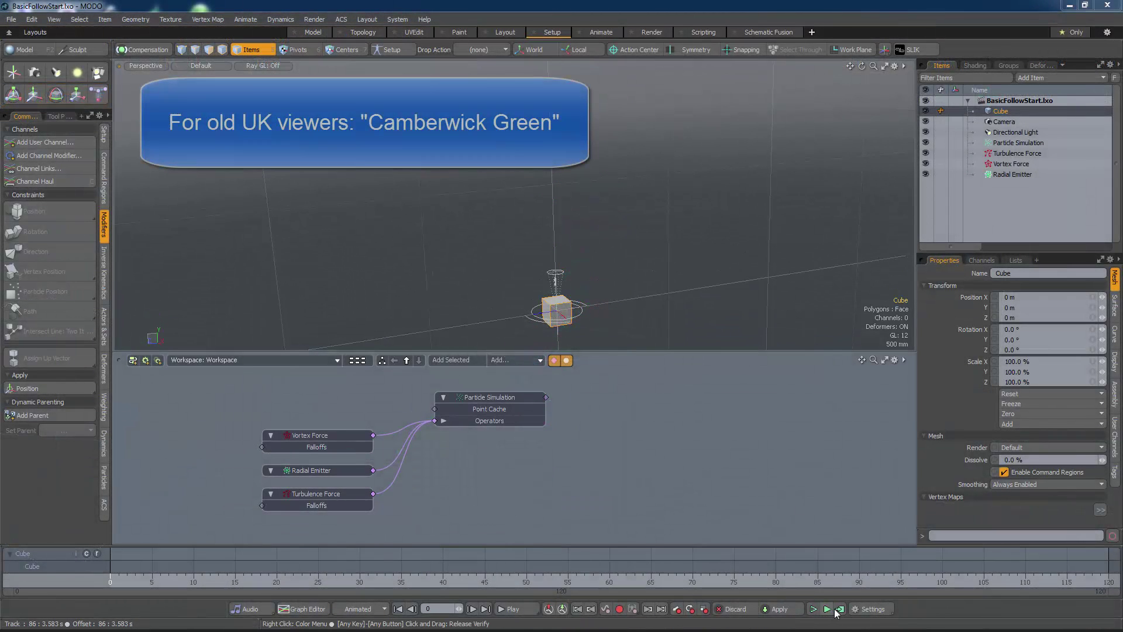
Run the particle simulation over the length of the scene to preview the emission, and stop it
{"action": "left_click", "coordinate": [827, 609]}
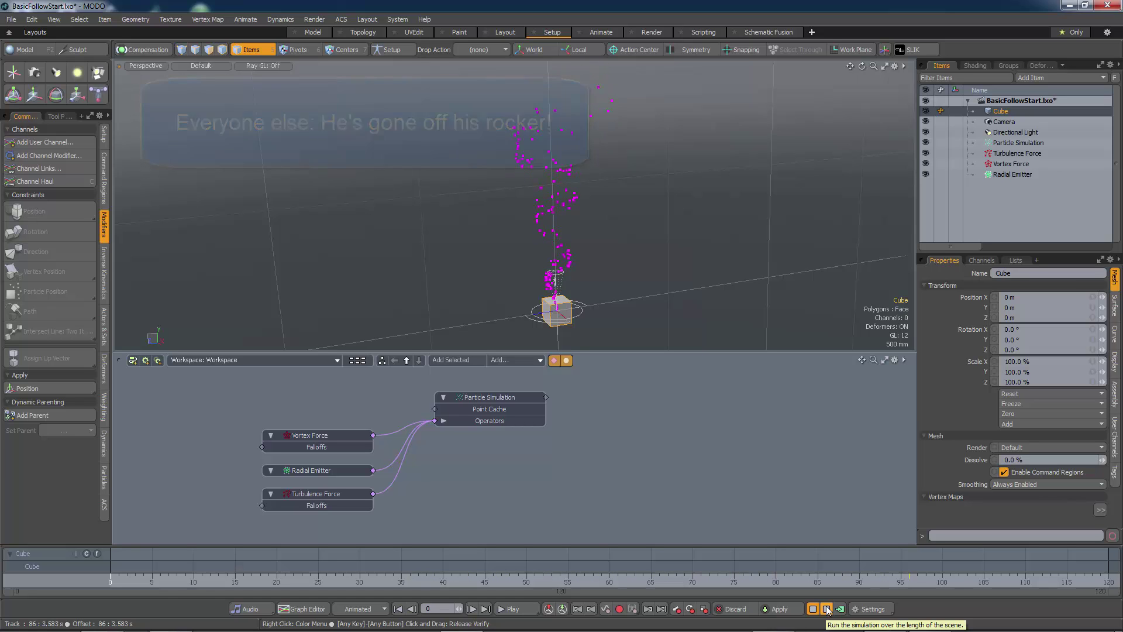
{"action": "left_click", "coordinate": [827, 610]}
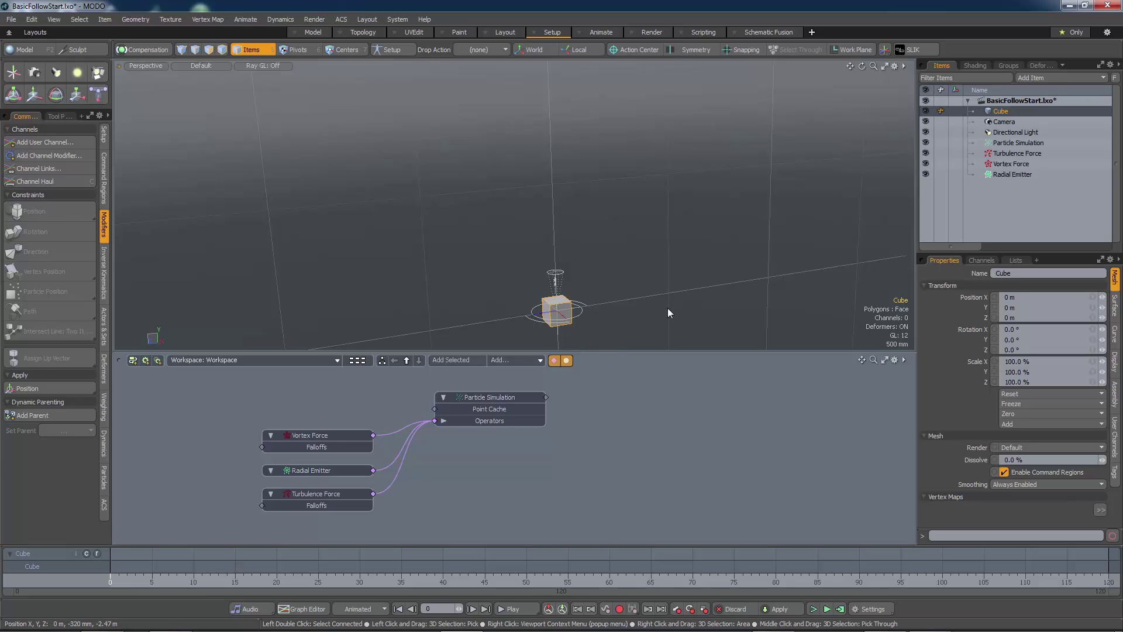
Add the Cube to the schematic and constrain it to the Particle Simulation with a Particle Position constraint
{"action": "left_click_drag", "start_coordinate": [994, 111], "coordinate": [691, 433]}
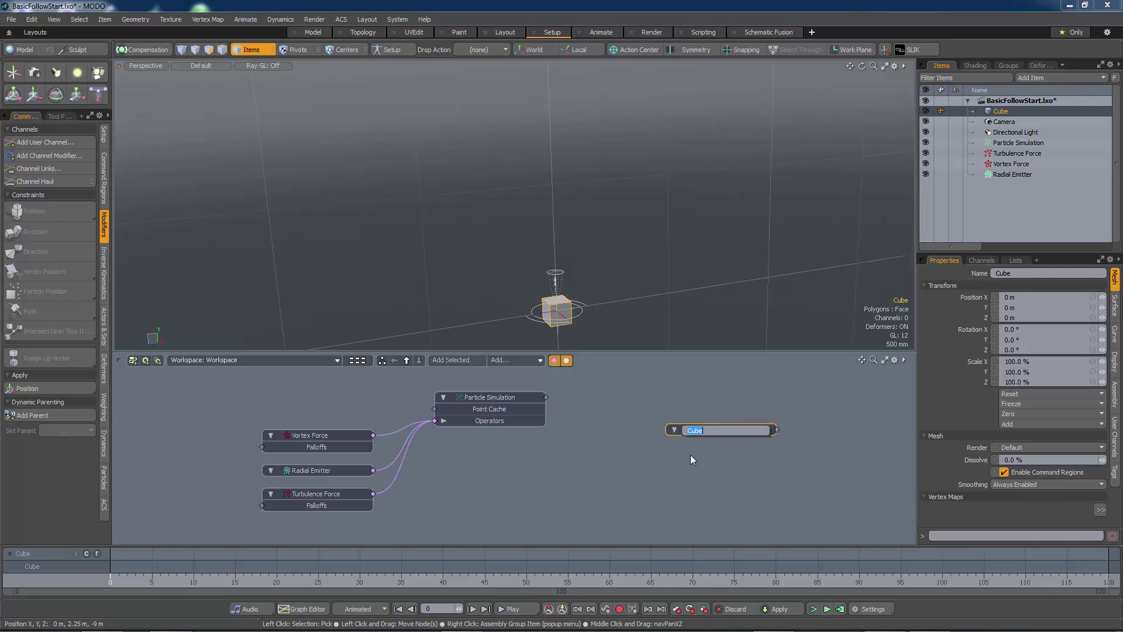
{"action": "left_click", "coordinate": [511, 400], "text": "shift"}
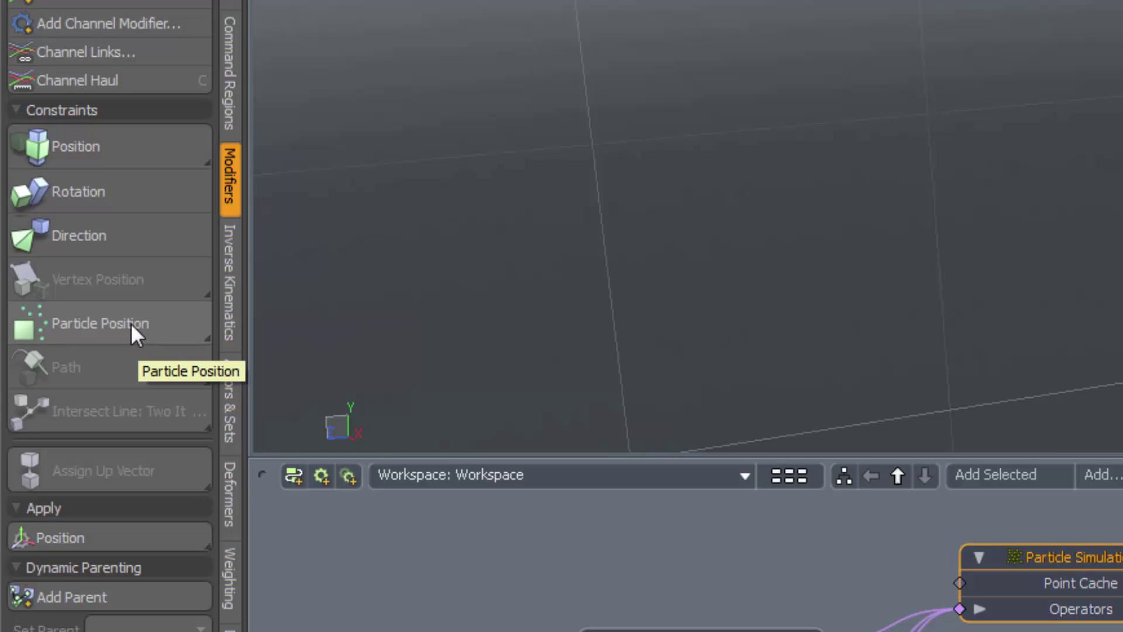
{"action": "left_click", "coordinate": [131, 322]}
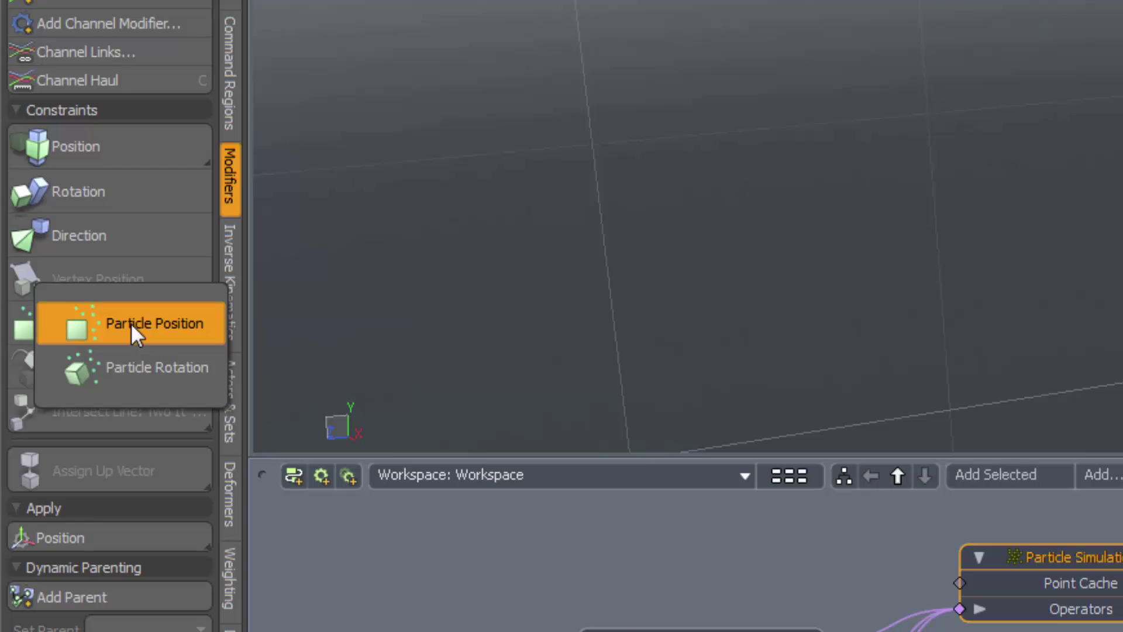
{"action": "left_click", "coordinate": [131, 321]}
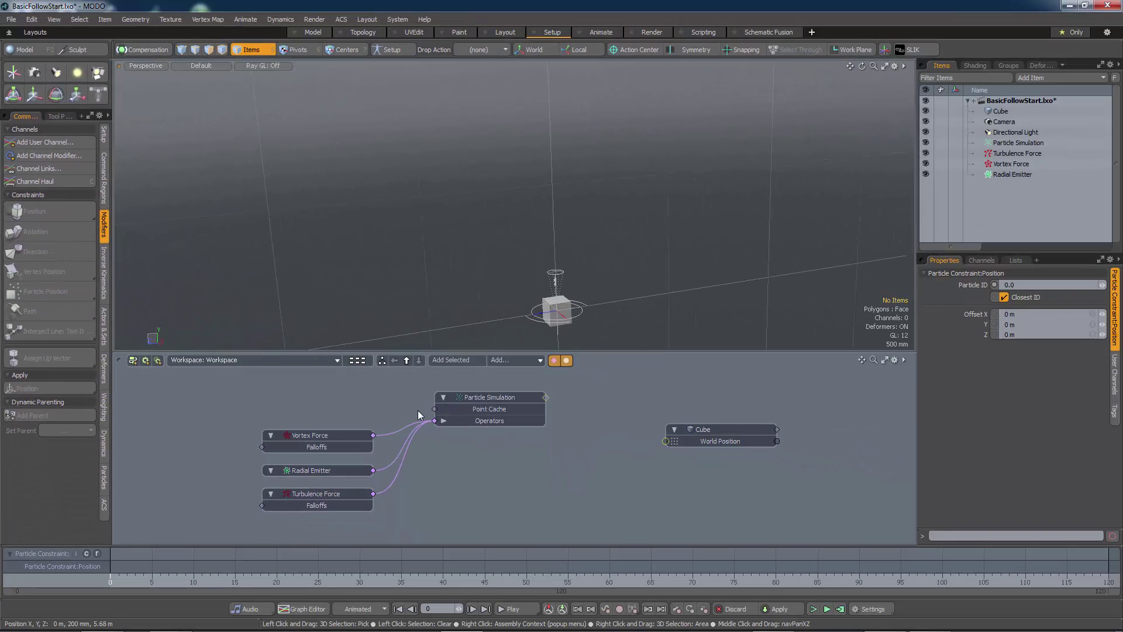
Show the Particle Simulation's linked output node in the schematic and space out the simulation, Particle Constraint:Position and Cube nodes
{"action": "left_click_drag", "start_coordinate": [712, 429], "coordinate": [759, 420]}
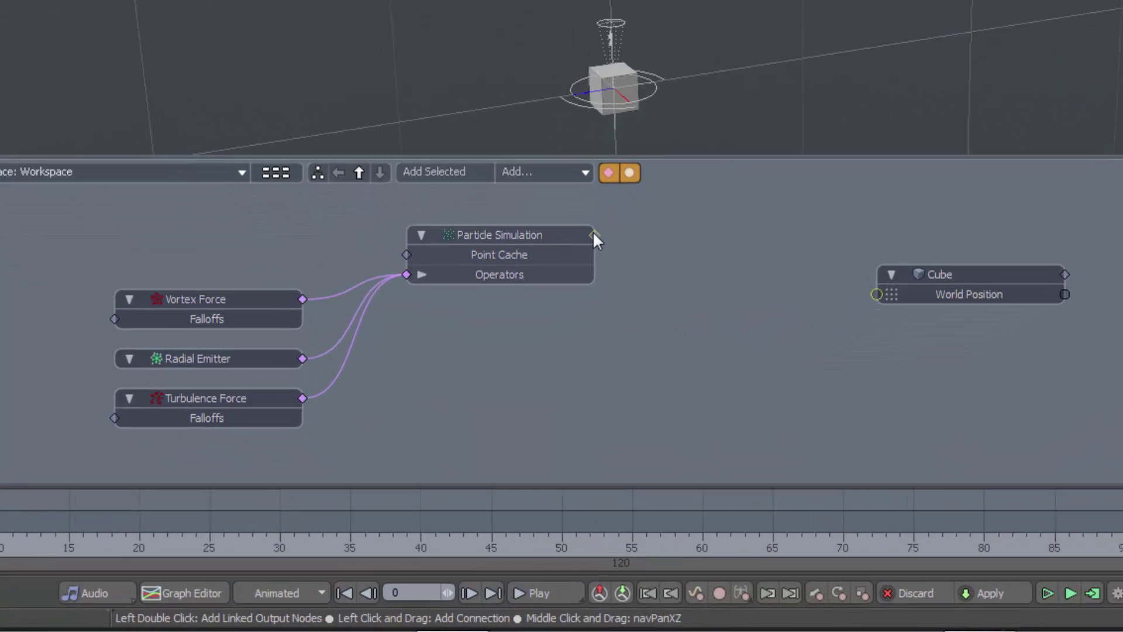
{"action": "double_click", "coordinate": [545, 397]}
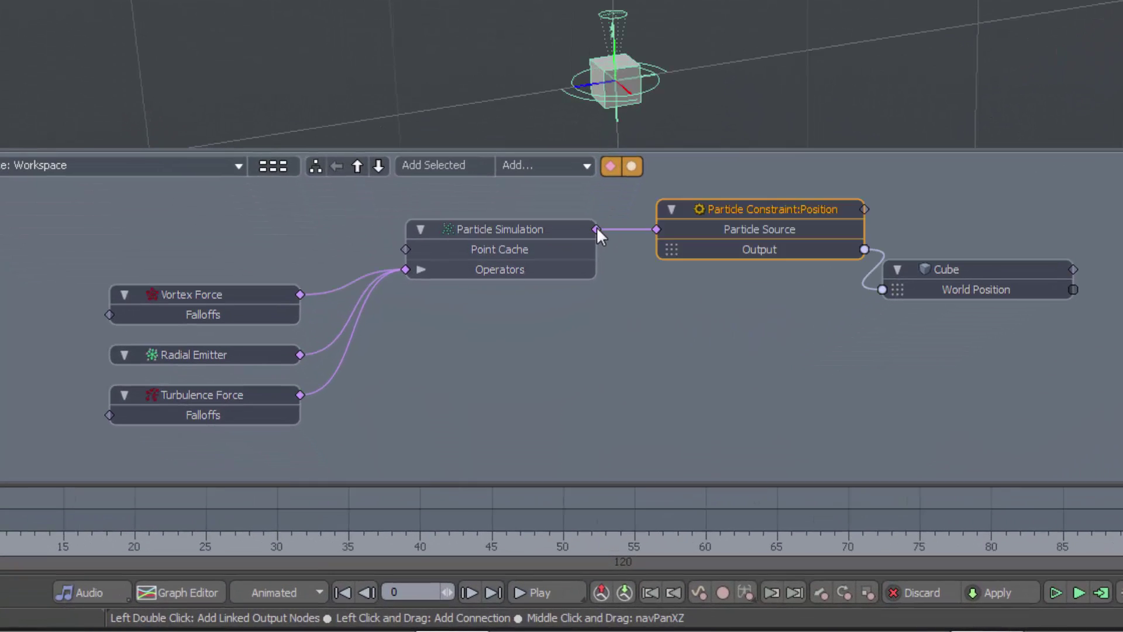
{"action": "left_click_drag", "start_coordinate": [729, 209], "coordinate": [700, 294]}
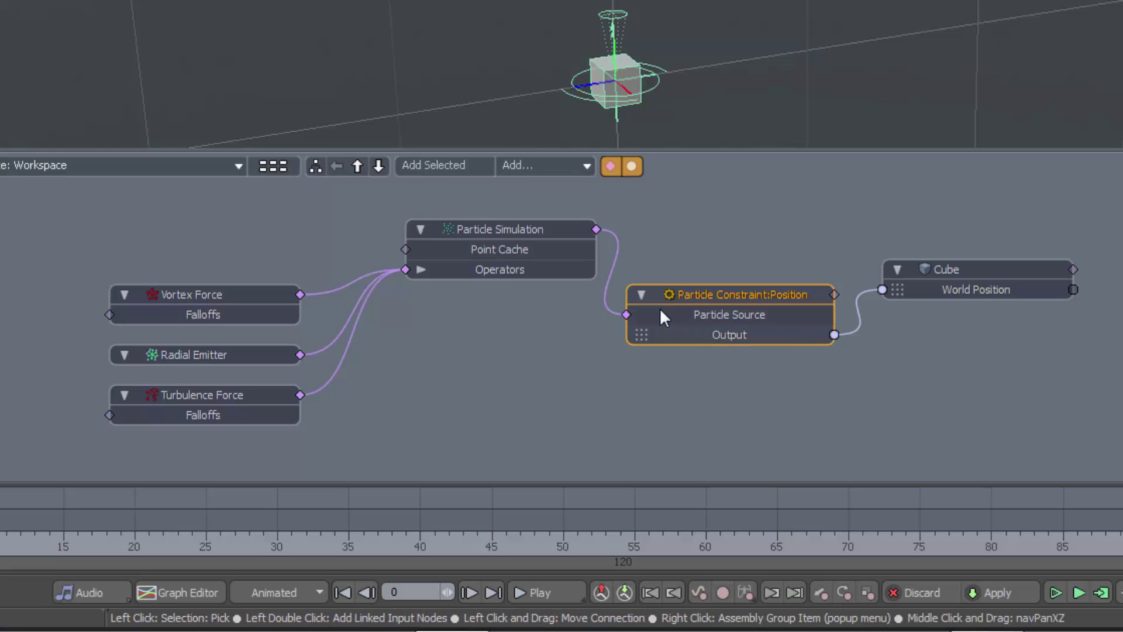
{"action": "left_click_drag", "start_coordinate": [540, 226], "coordinate": [525, 226]}
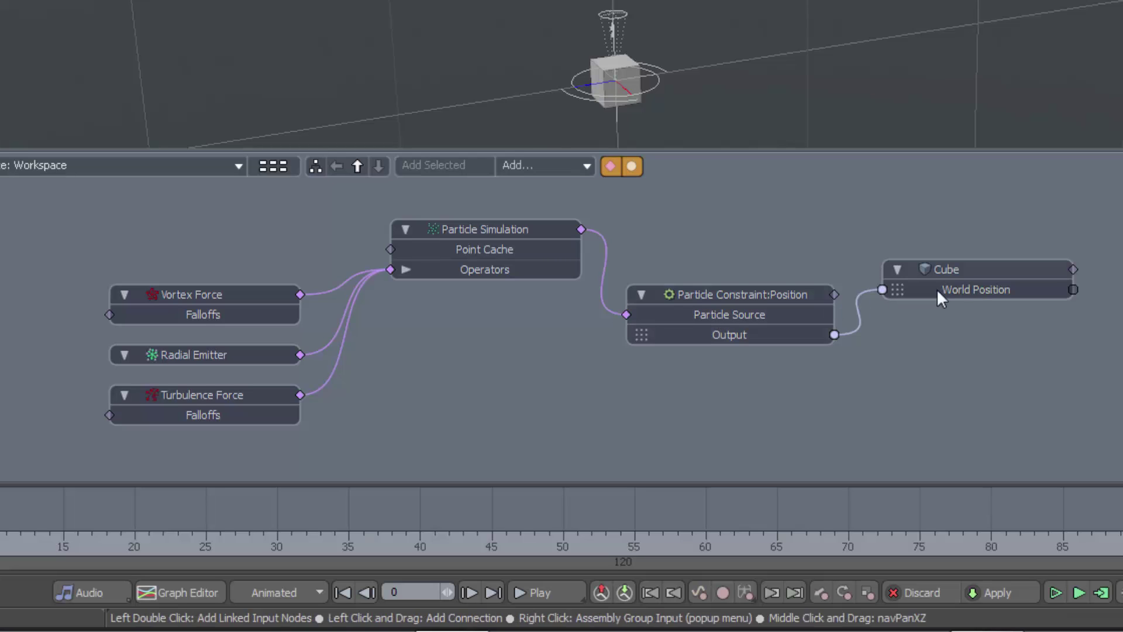
{"action": "left_click_drag", "start_coordinate": [961, 270], "coordinate": [982, 265]}
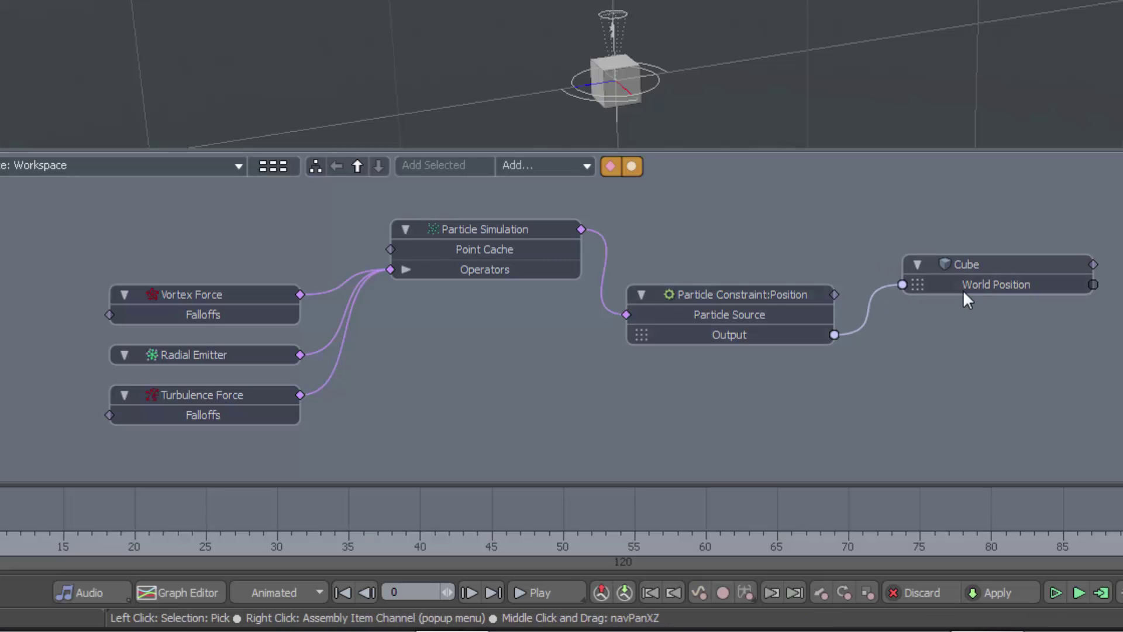
Run the simulation over the scene length to check how the constrained cube follows the particles
{"action": "mouse_move", "coordinate": [966, 288]}
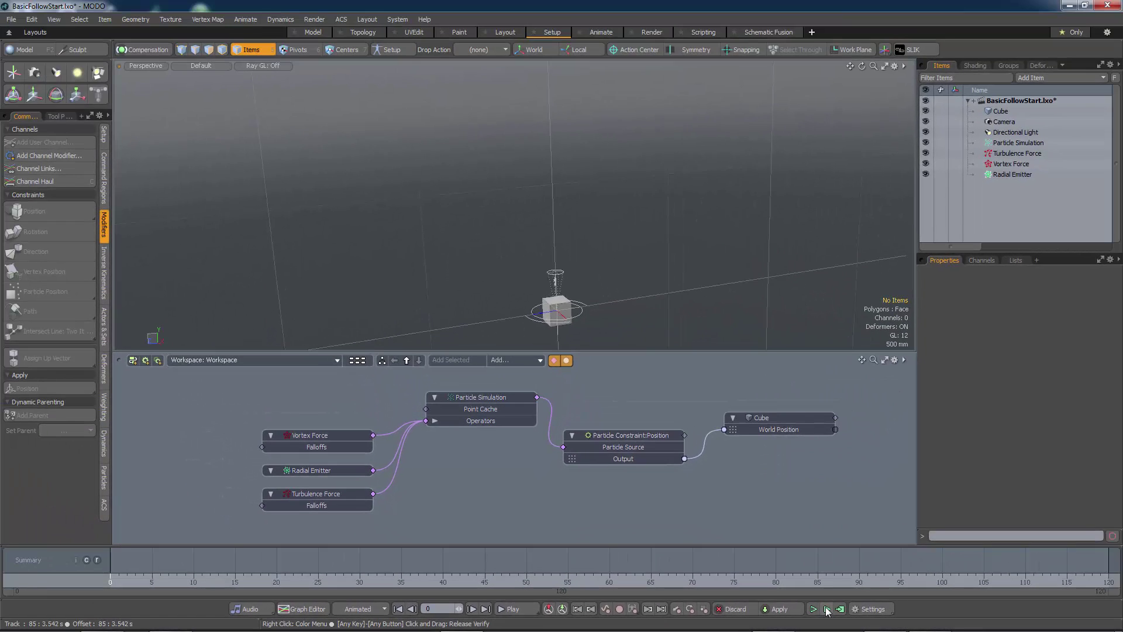
{"action": "left_click", "coordinate": [1002, 599]}
{"action": "left_click", "coordinate": [826, 609]}
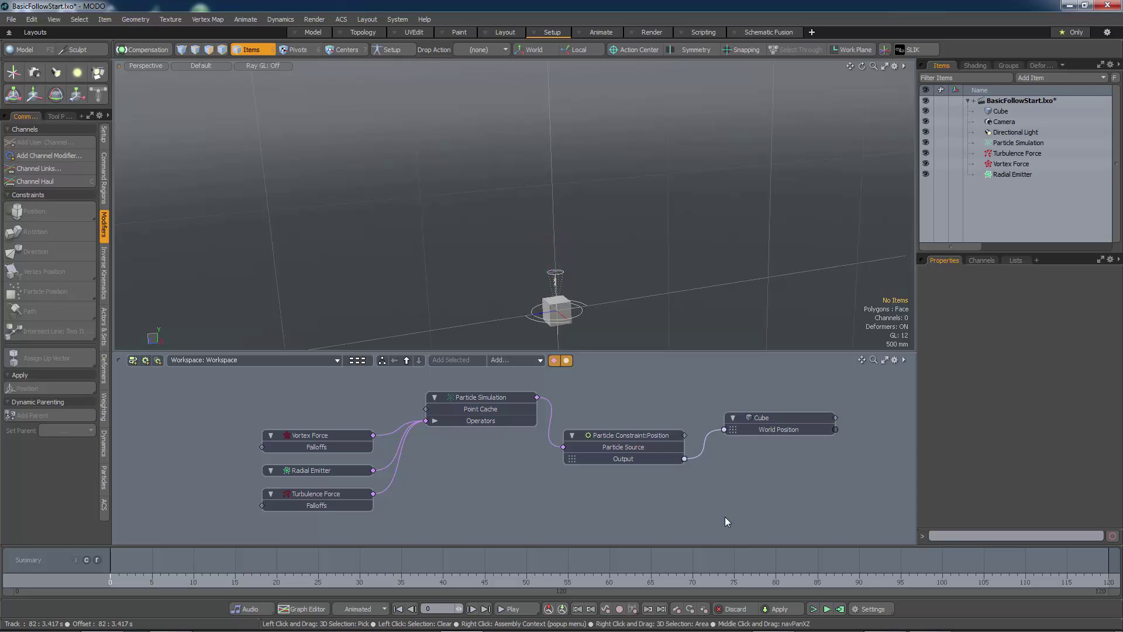
Disable Closest ID on the Particle Constraint:Position node and test it by running and stopping the simulation
{"action": "left_click", "coordinate": [638, 440]}
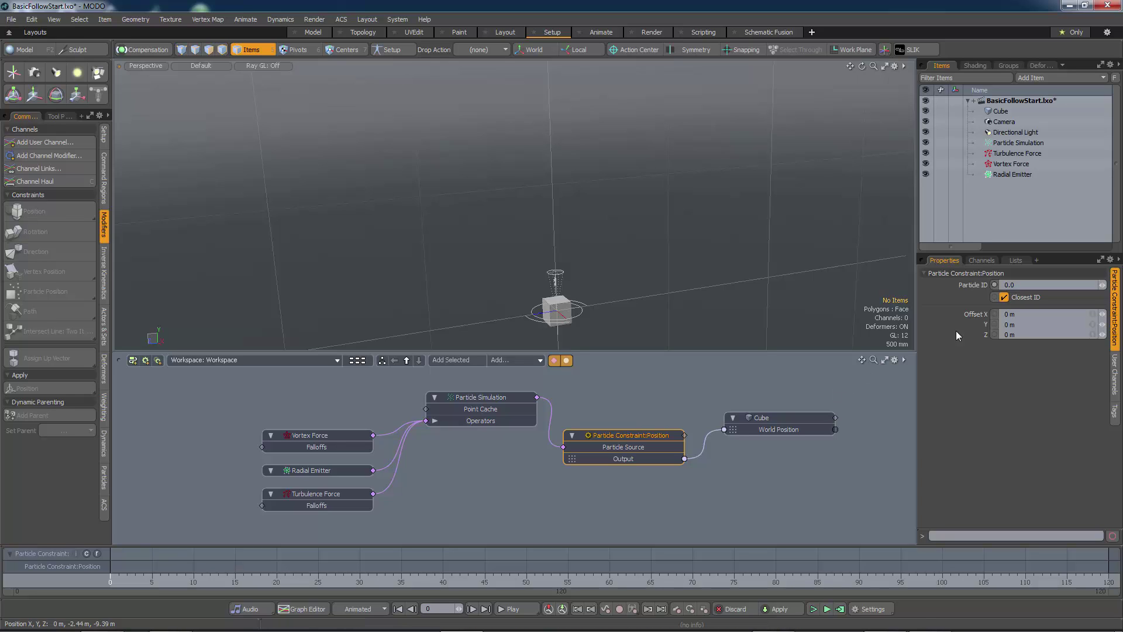
{"action": "left_click", "coordinate": [1004, 297]}
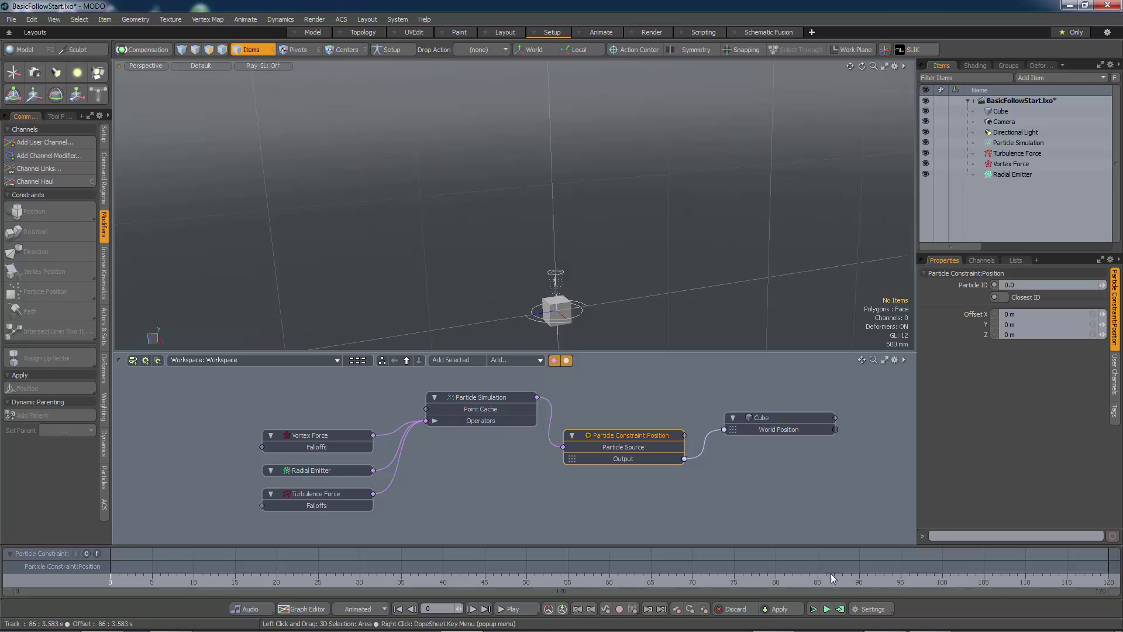
{"action": "left_click", "coordinate": [827, 609]}
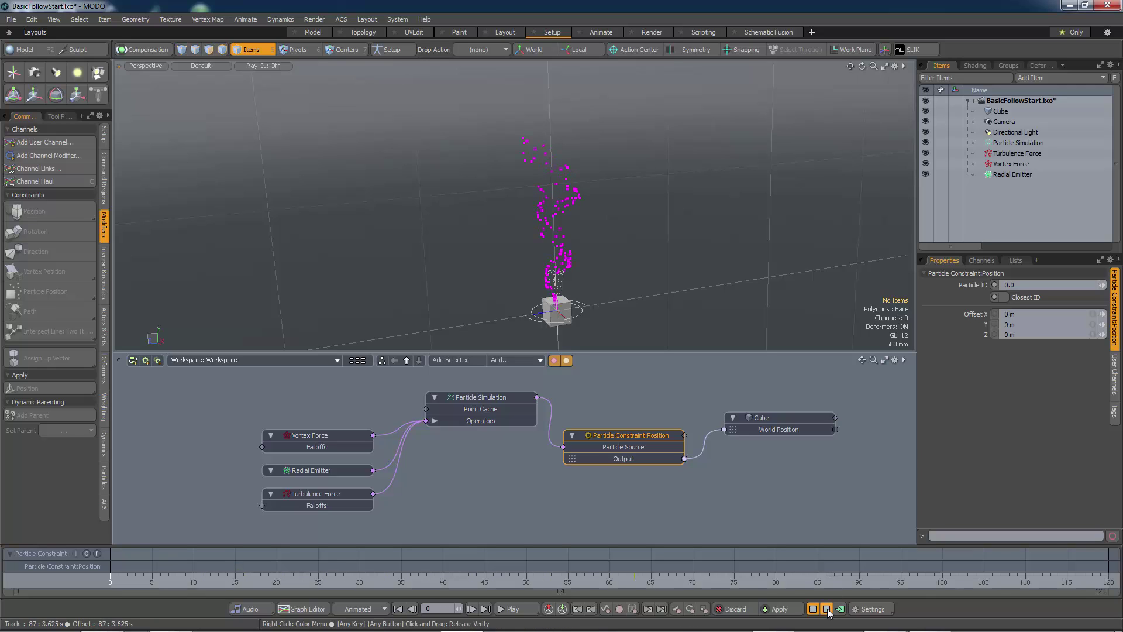
{"action": "left_click", "coordinate": [827, 609]}
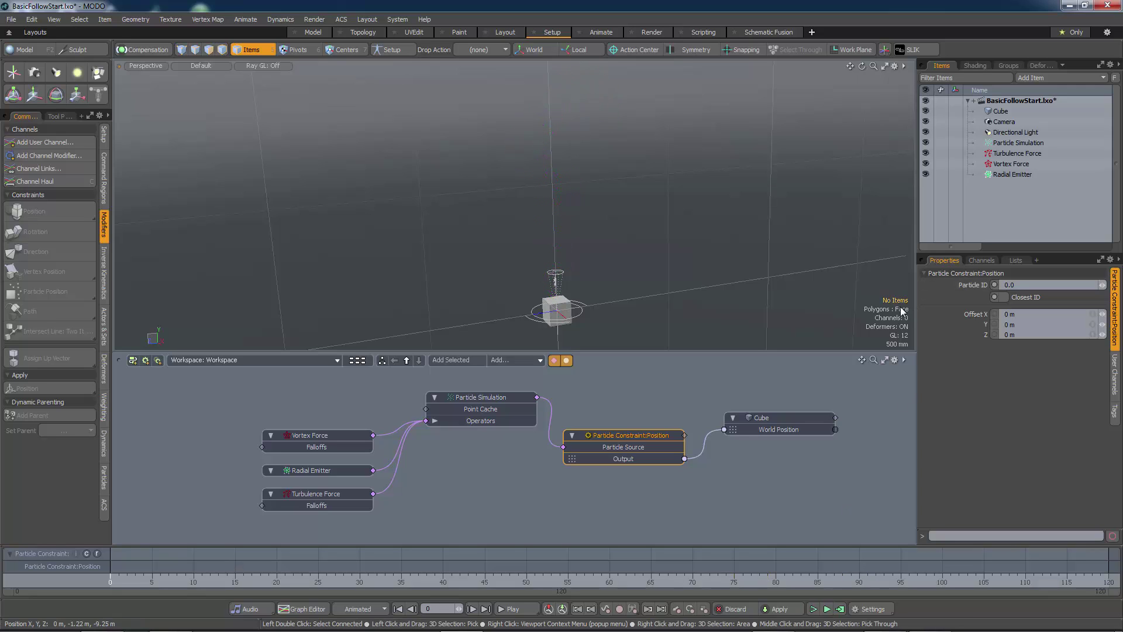
Set the position constraint's Particle ID to 0.25 and run the simulation to test the cube's motion
{"action": "left_click", "coordinate": [1009, 284]}
{"action": "type", "text": "0"}
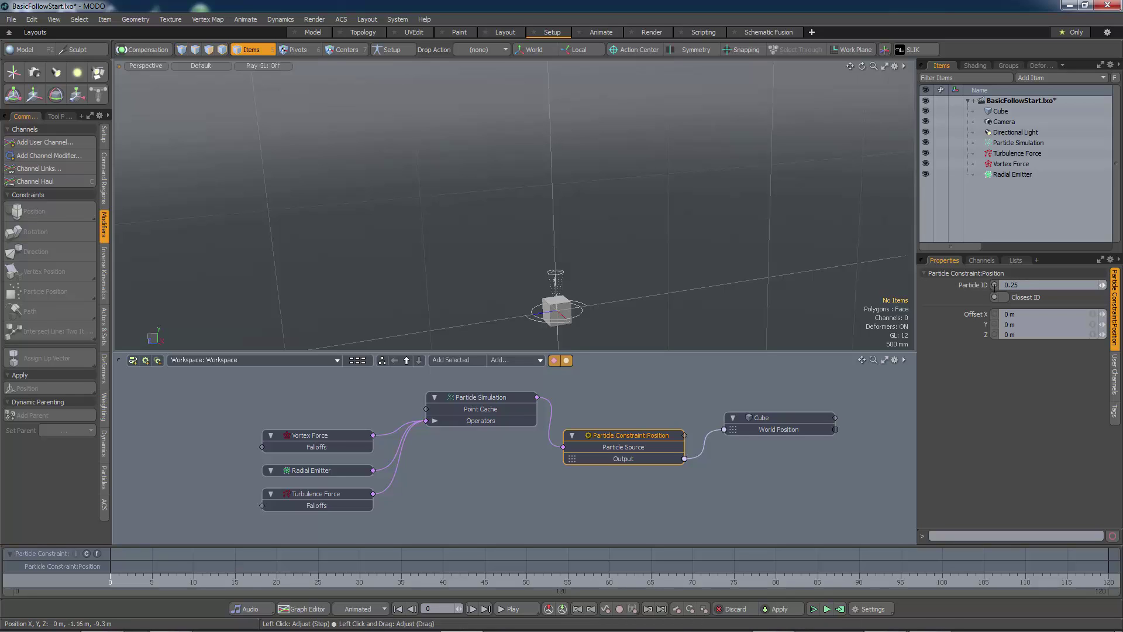
{"action": "key", "text": "Return"}
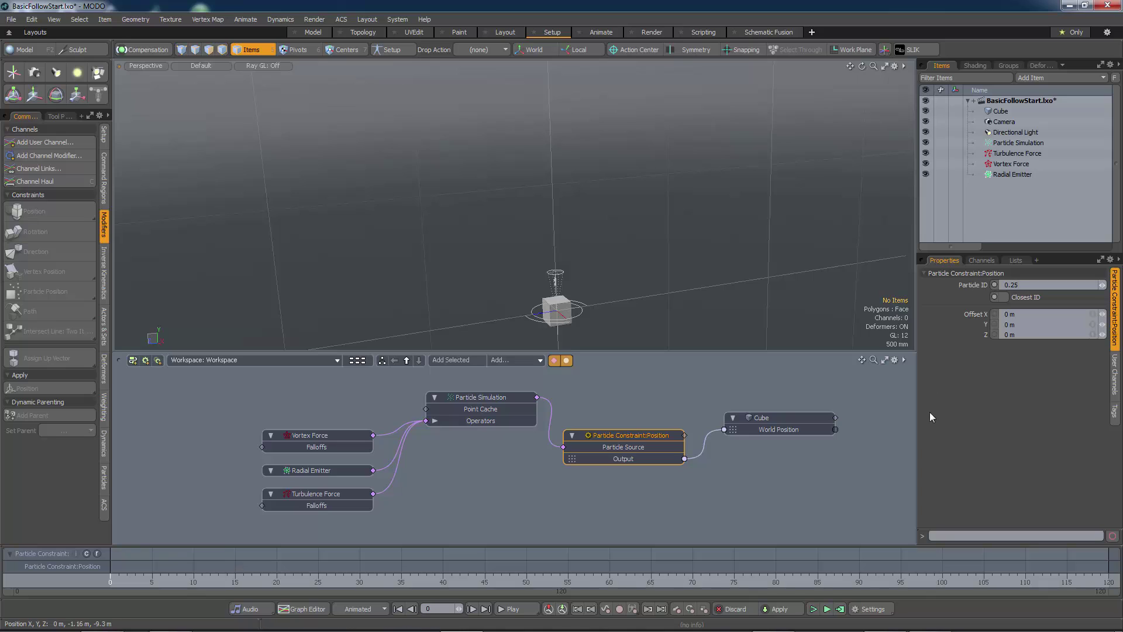
{"action": "left_click", "coordinate": [826, 610]}
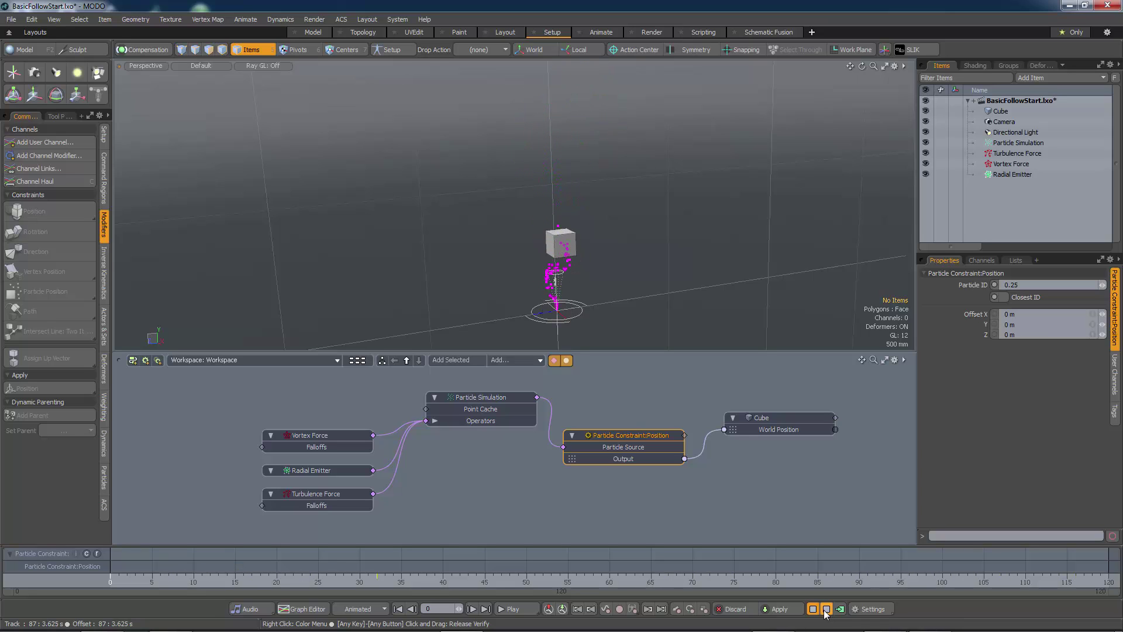
{"action": "left_click", "coordinate": [826, 609]}
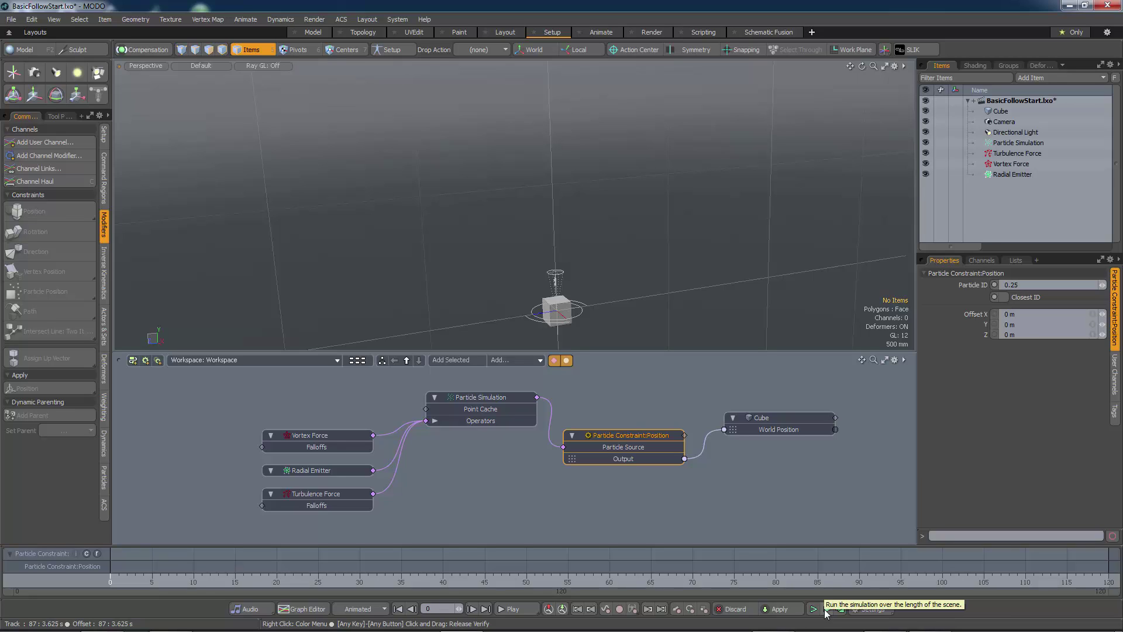
{"action": "left_click", "coordinate": [826, 609]}
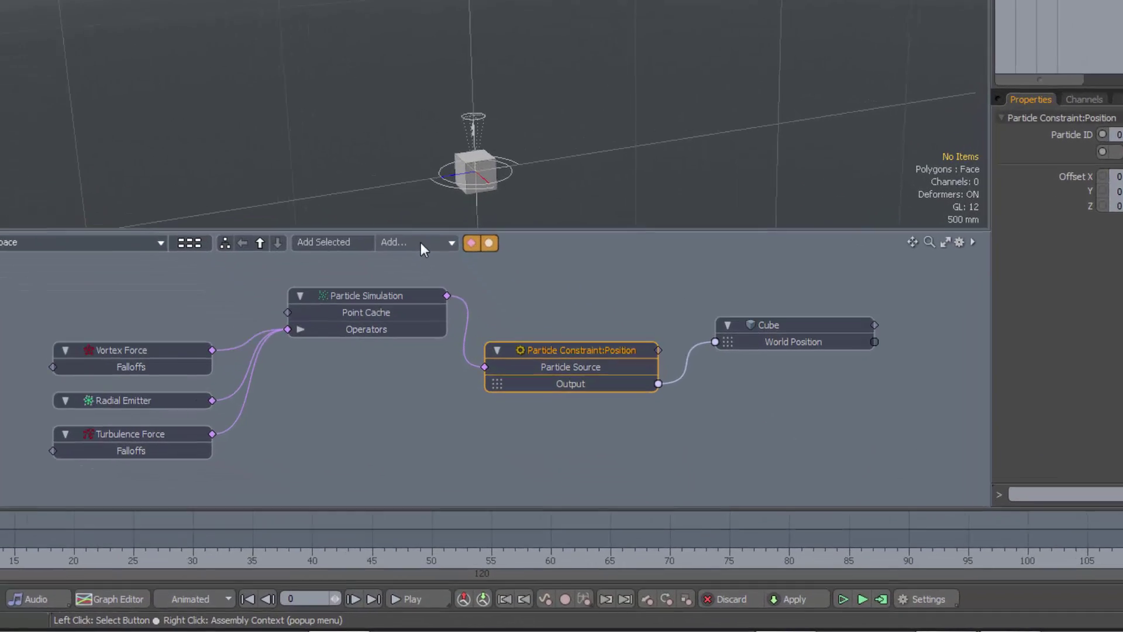
Add a Generate ID channel modifier to the schematic and place it below the Particle Simulation node
{"action": "left_click", "coordinate": [518, 359]}
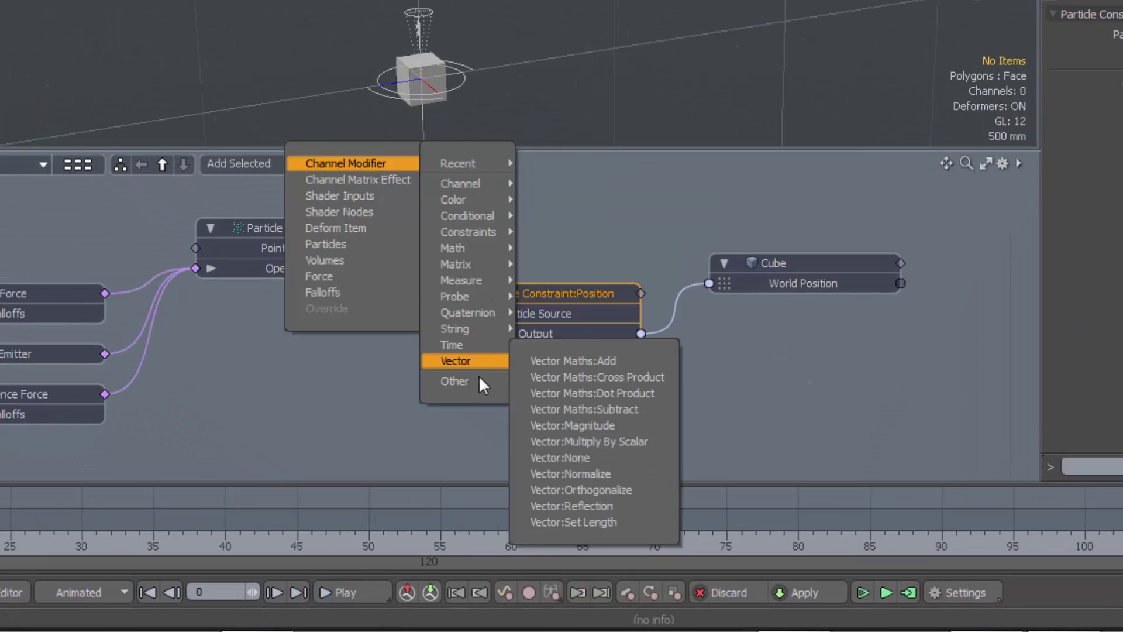
{"action": "mouse_move", "coordinate": [478, 379]}
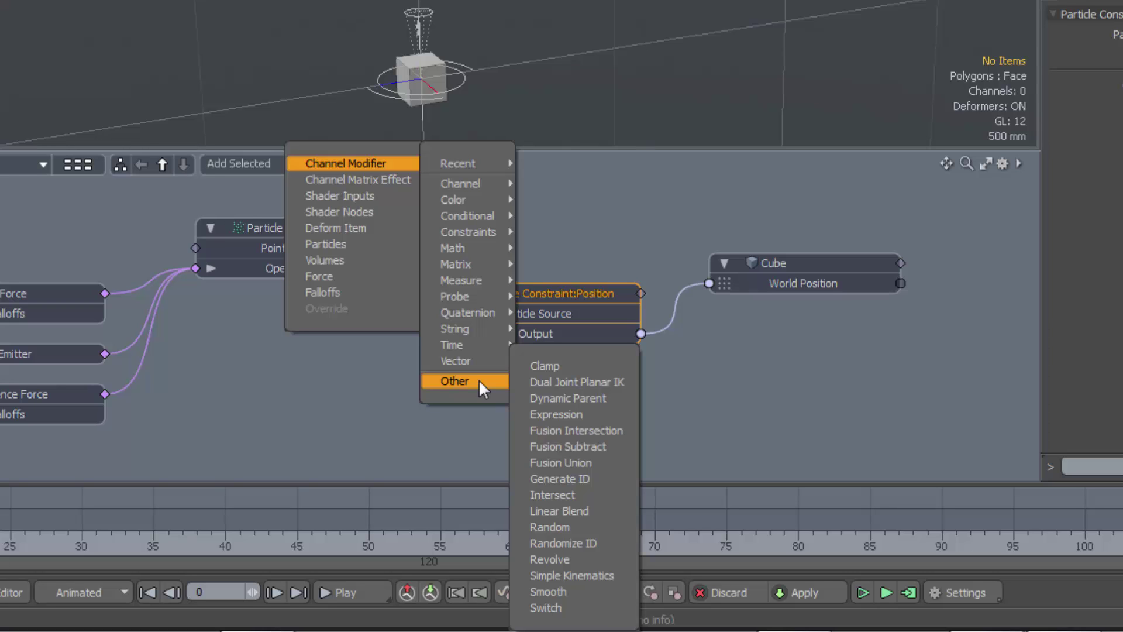
{"action": "left_click", "coordinate": [573, 476]}
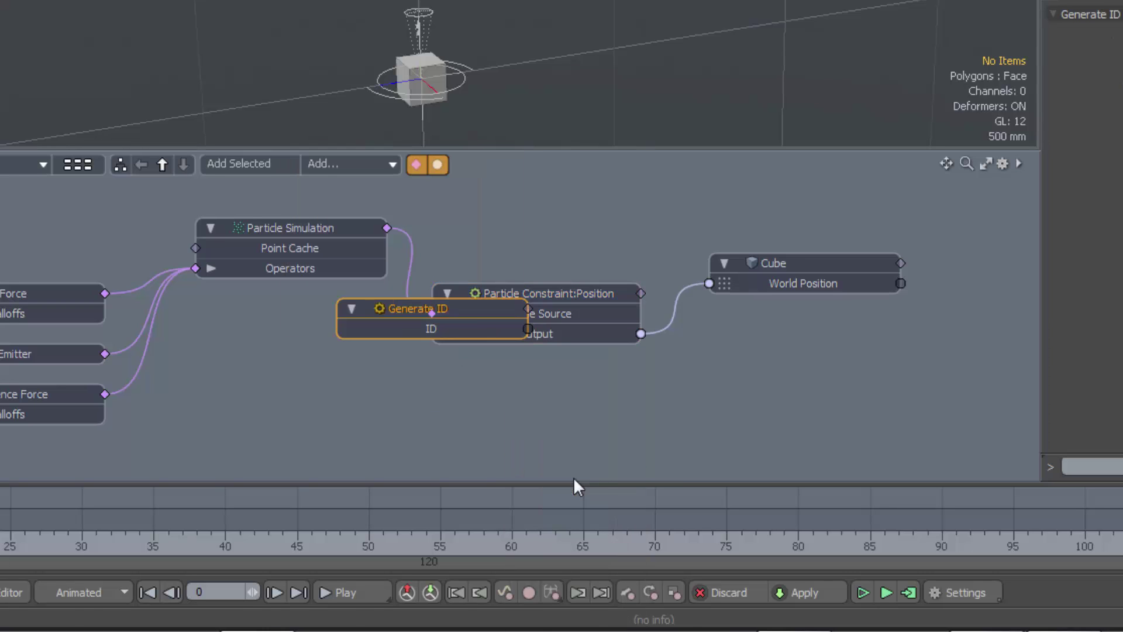
{"action": "left_click_drag", "start_coordinate": [472, 319], "coordinate": [319, 370]}
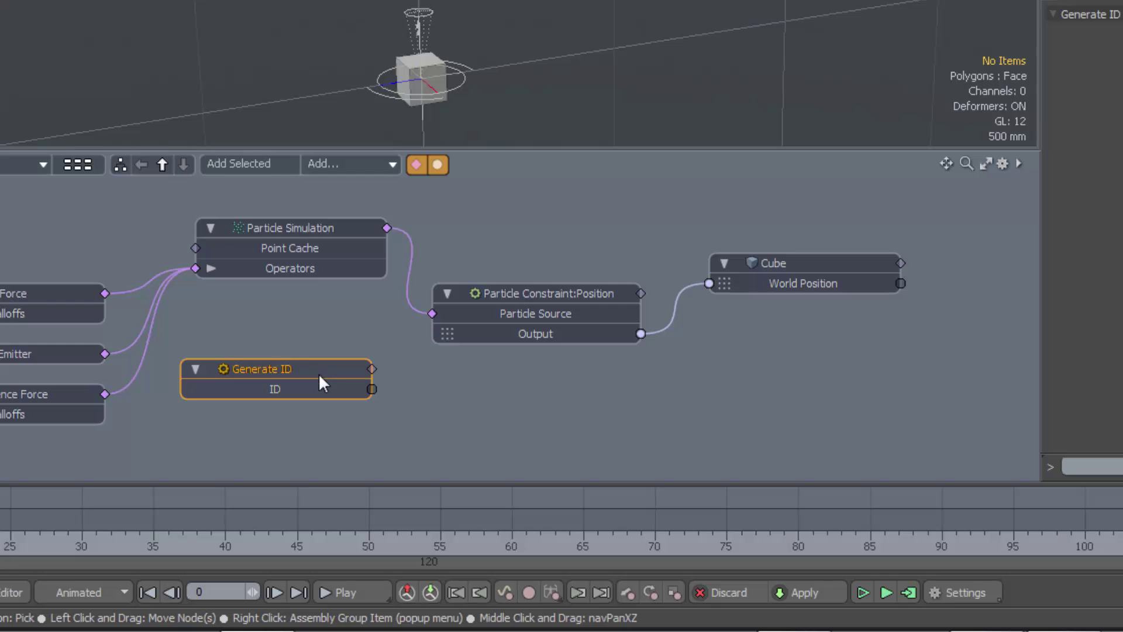
Expose the Particle ID channel on the Particle Constraint:Position node and link Generate ID's ID output to it
{"action": "left_click", "coordinate": [372, 389]}
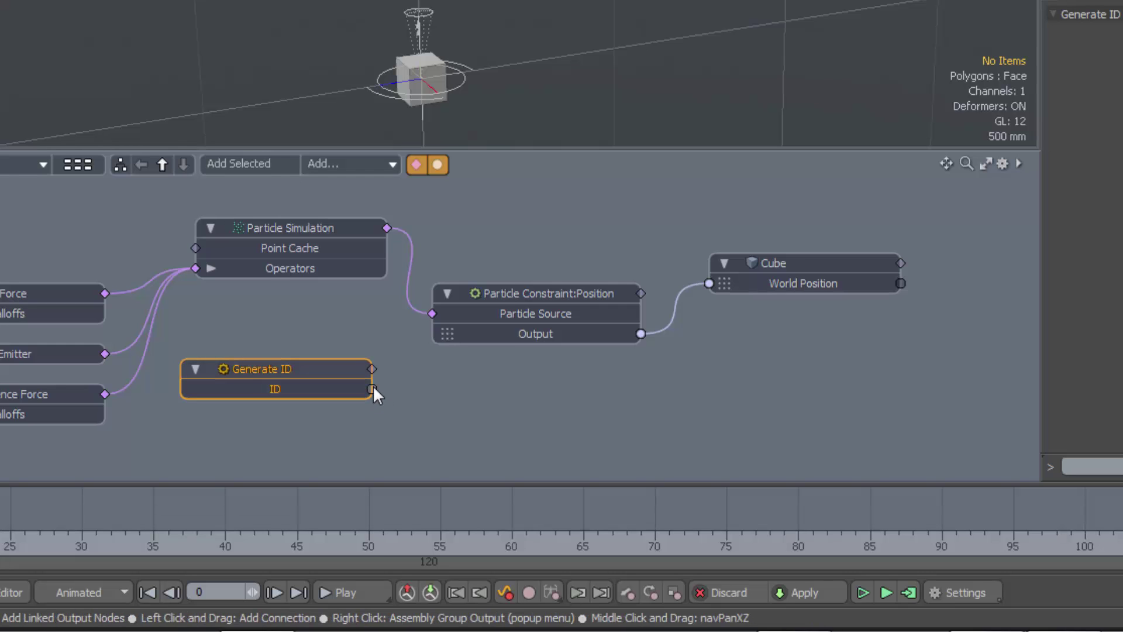
{"action": "right_click", "coordinate": [525, 294]}
{"action": "mouse_move", "coordinate": [547, 585]}
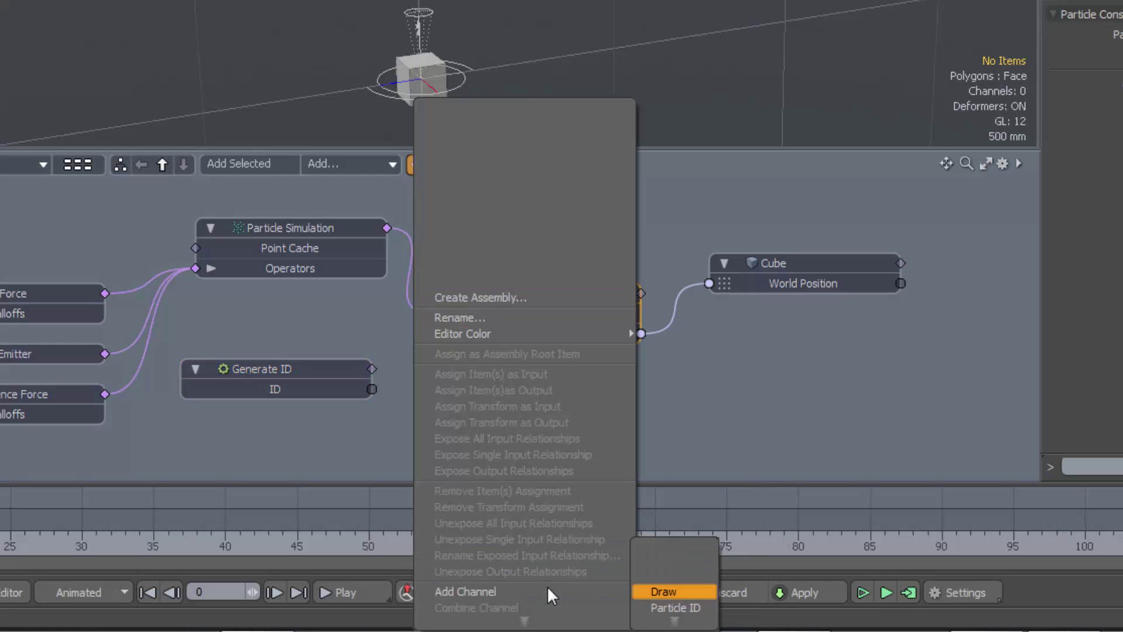
{"action": "left_click", "coordinate": [690, 606]}
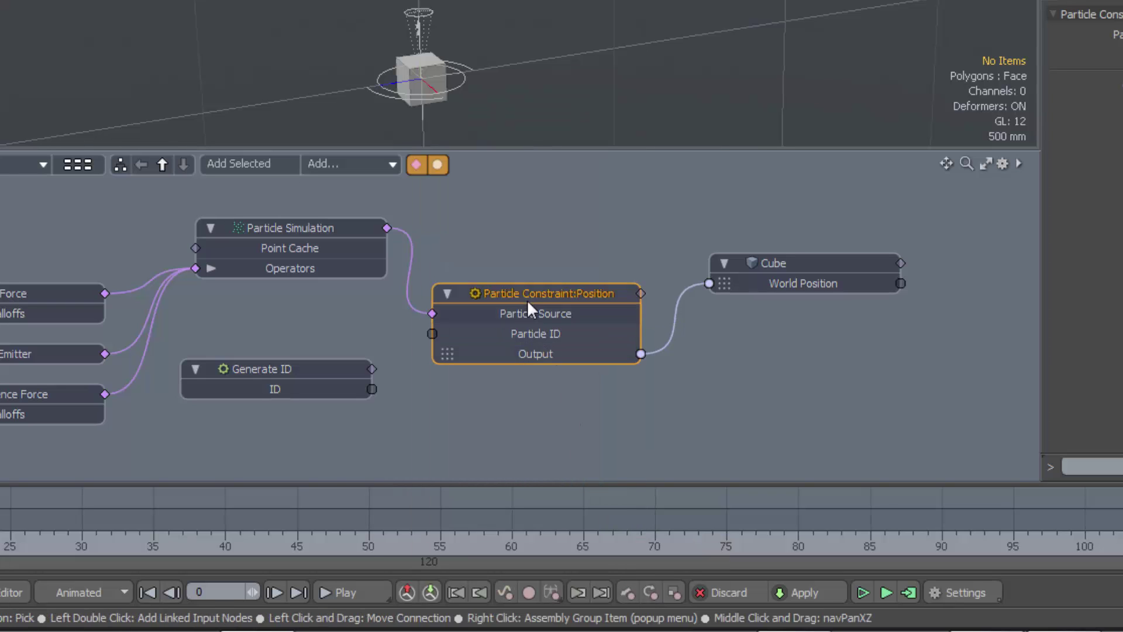
{"action": "left_click_drag", "start_coordinate": [528, 296], "coordinate": [533, 286]}
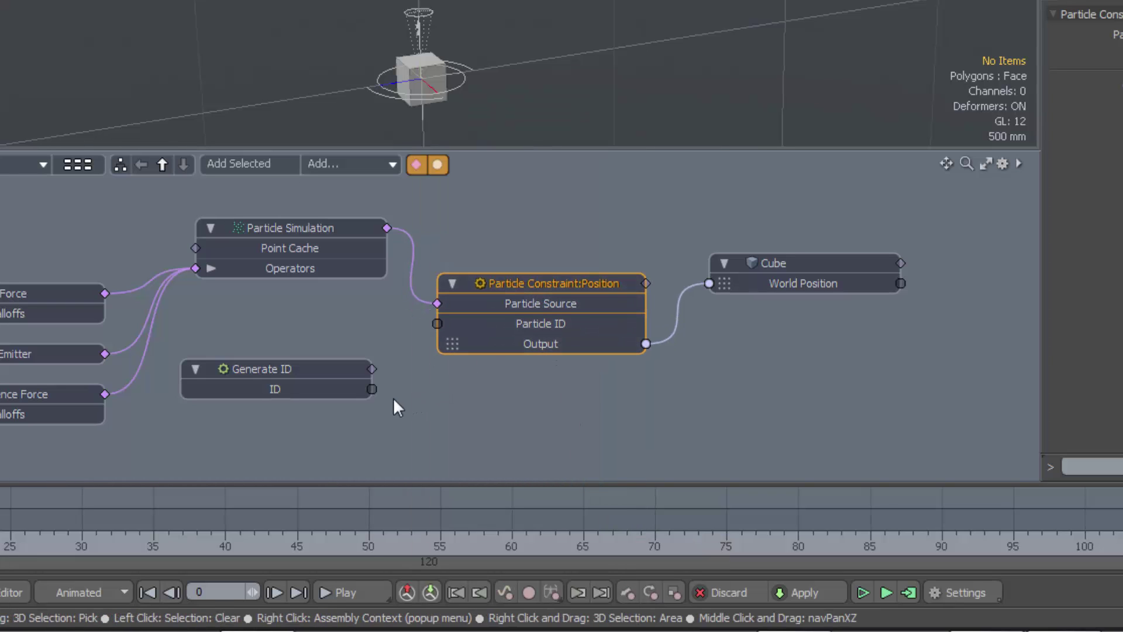
{"action": "left_click_drag", "start_coordinate": [372, 389], "coordinate": [436, 323]}
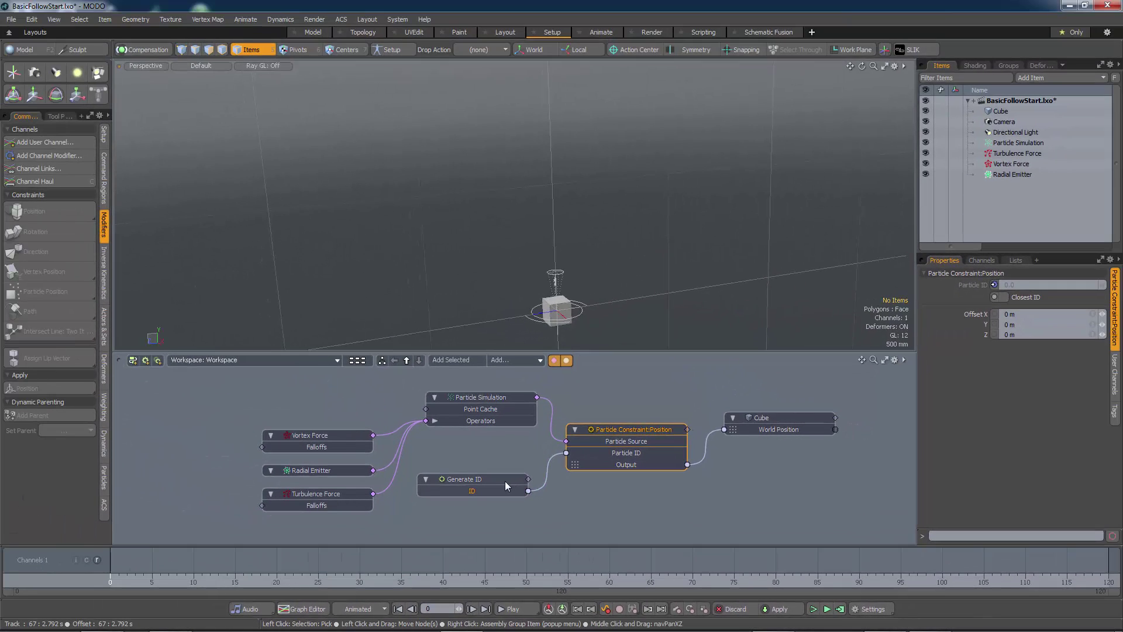
Set the Generate ID Index to 12 and test the result by running and stopping the simulation
{"action": "left_click", "coordinate": [342, 380]}
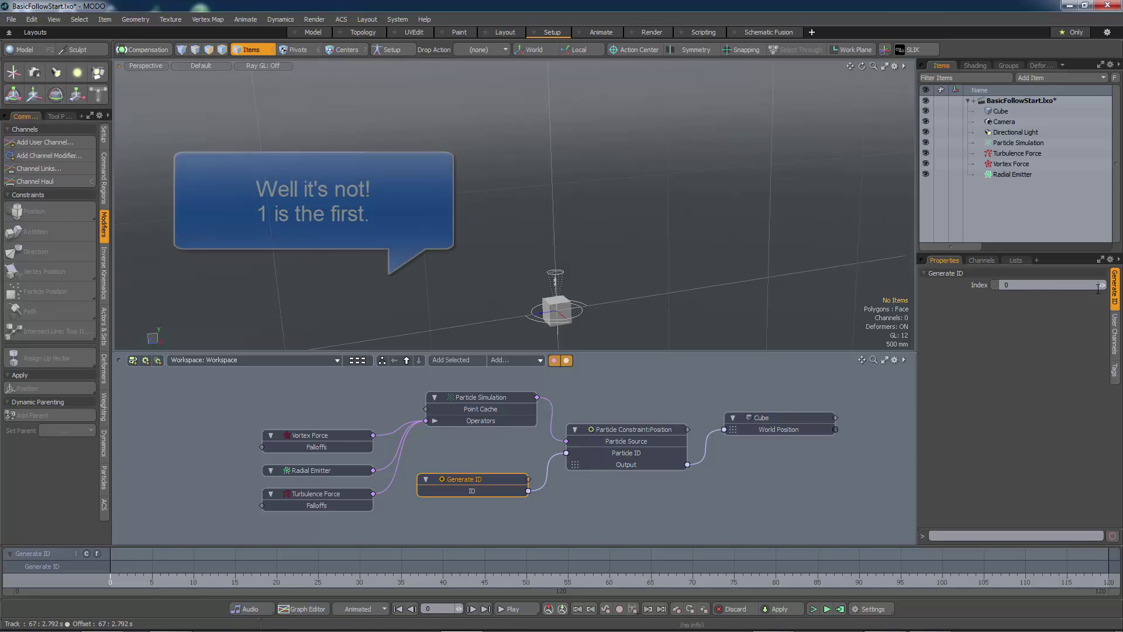
{"action": "left_click_drag", "start_coordinate": [1104, 286], "coordinate": [1111, 285]}
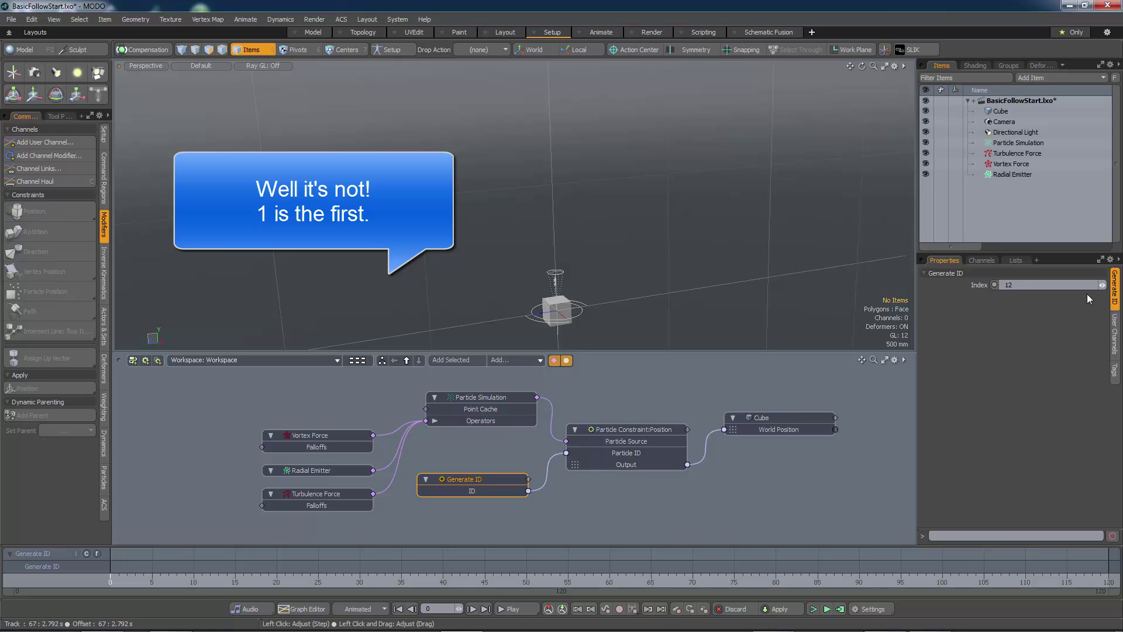
{"action": "left_click", "coordinate": [826, 611]}
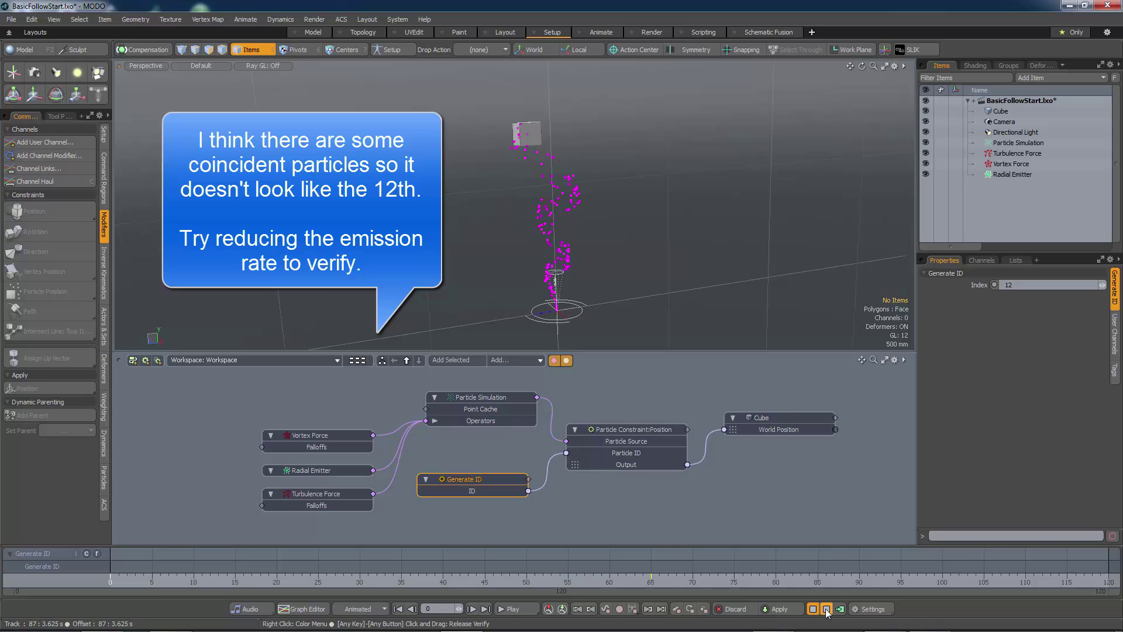
{"action": "left_click", "coordinate": [826, 609]}
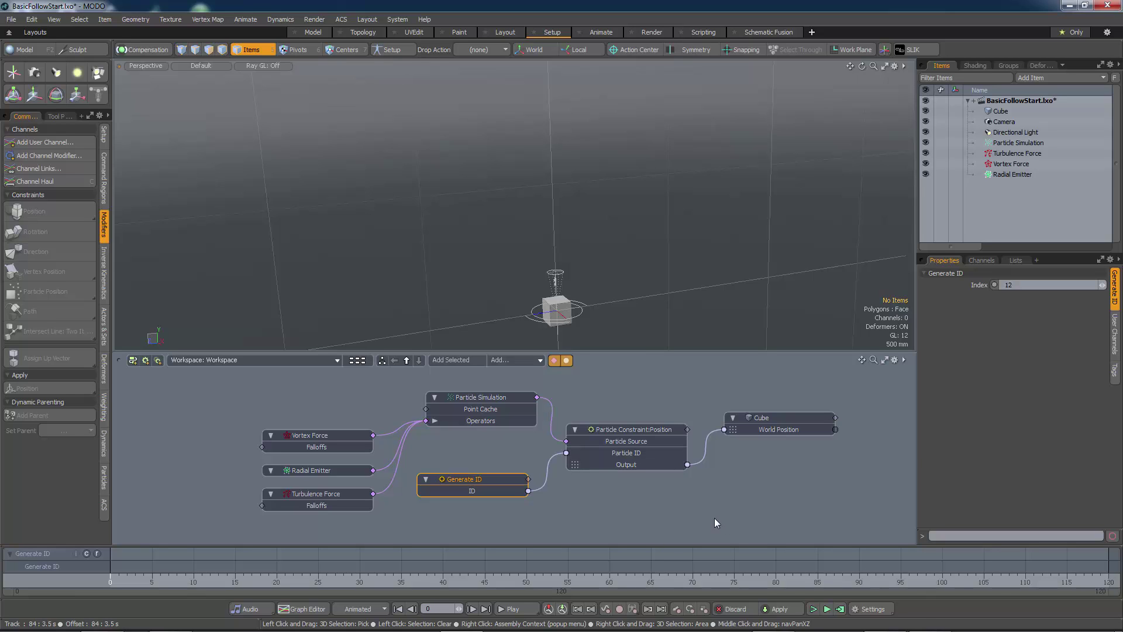
Enlarge the schematic area and add a Particle Rotation constraint between the Cube and the Particle Simulation
{"action": "left_click_drag", "start_coordinate": [642, 351], "coordinate": [642, 309]}
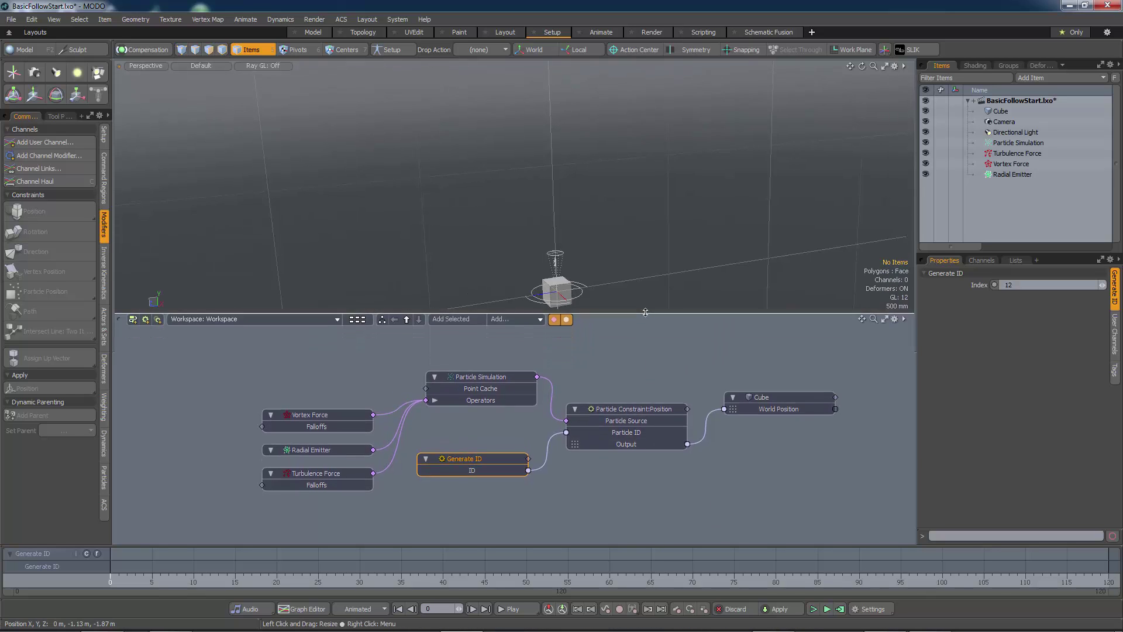
{"action": "left_click_drag", "start_coordinate": [495, 379], "coordinate": [493, 388]}
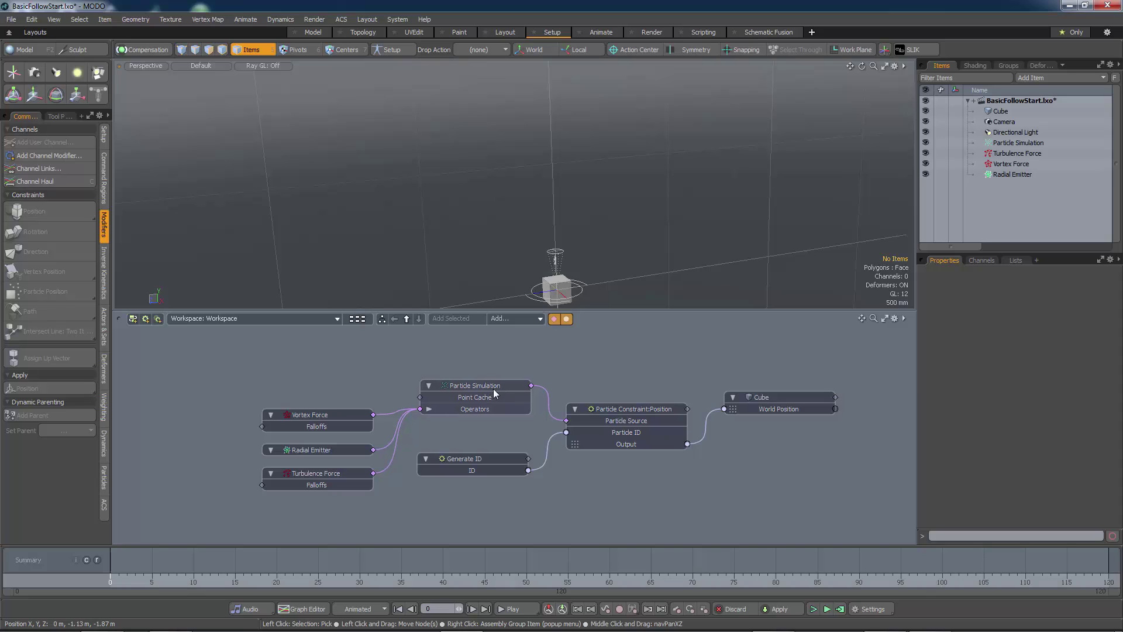
{"action": "left_click", "coordinate": [770, 396]}
{"action": "key", "text": "shift"}
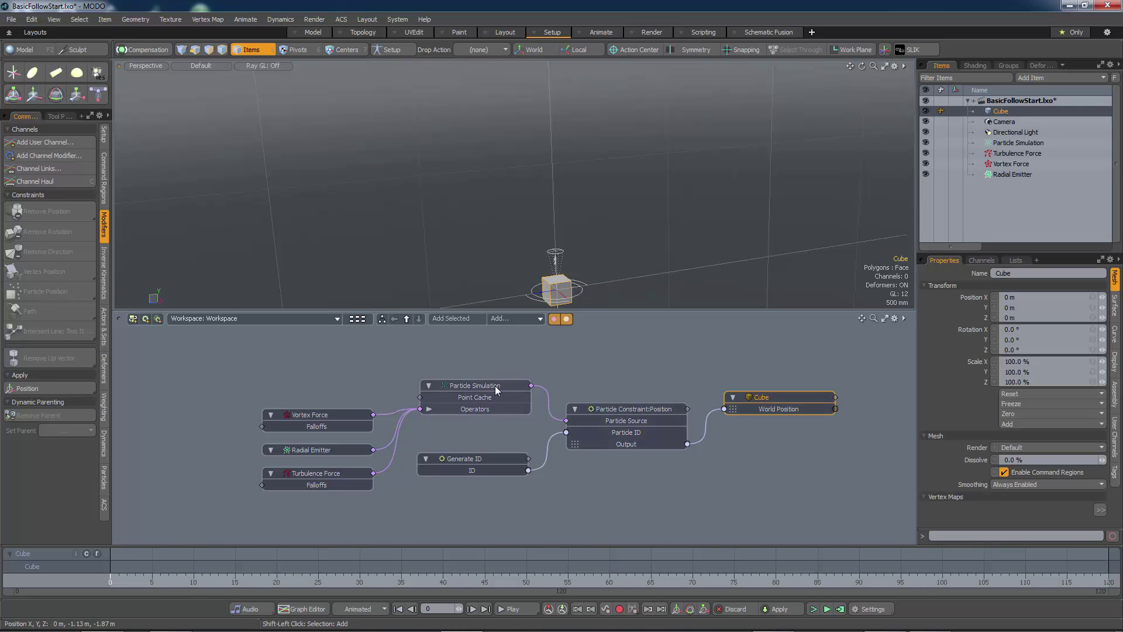
{"action": "left_click", "coordinate": [496, 388], "text": "shift"}
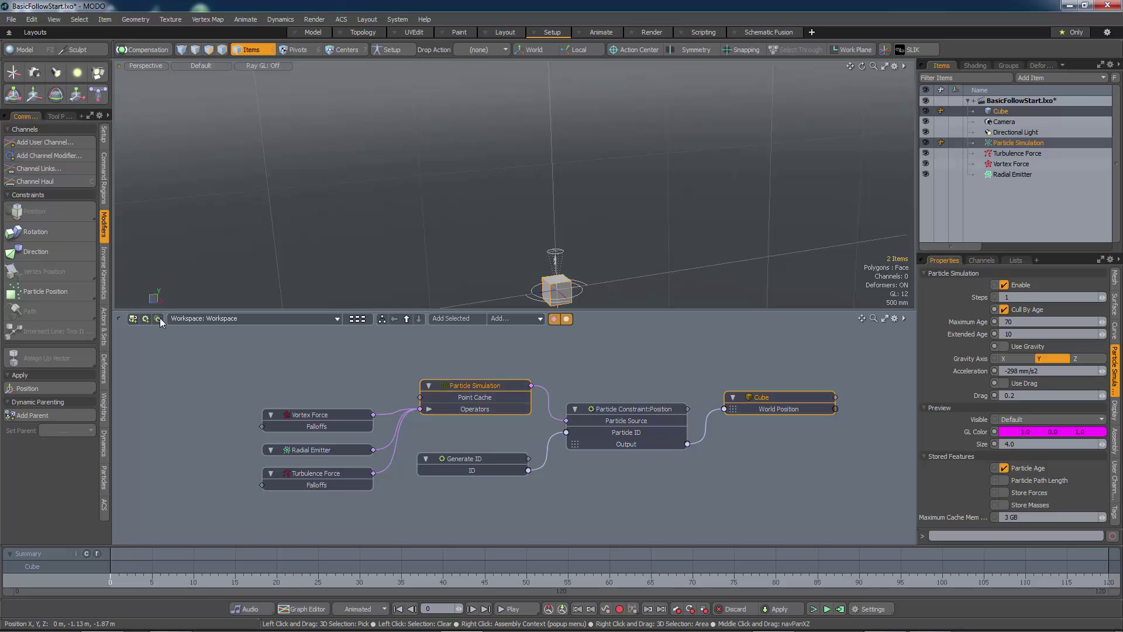
{"action": "left_click", "coordinate": [52, 291]}
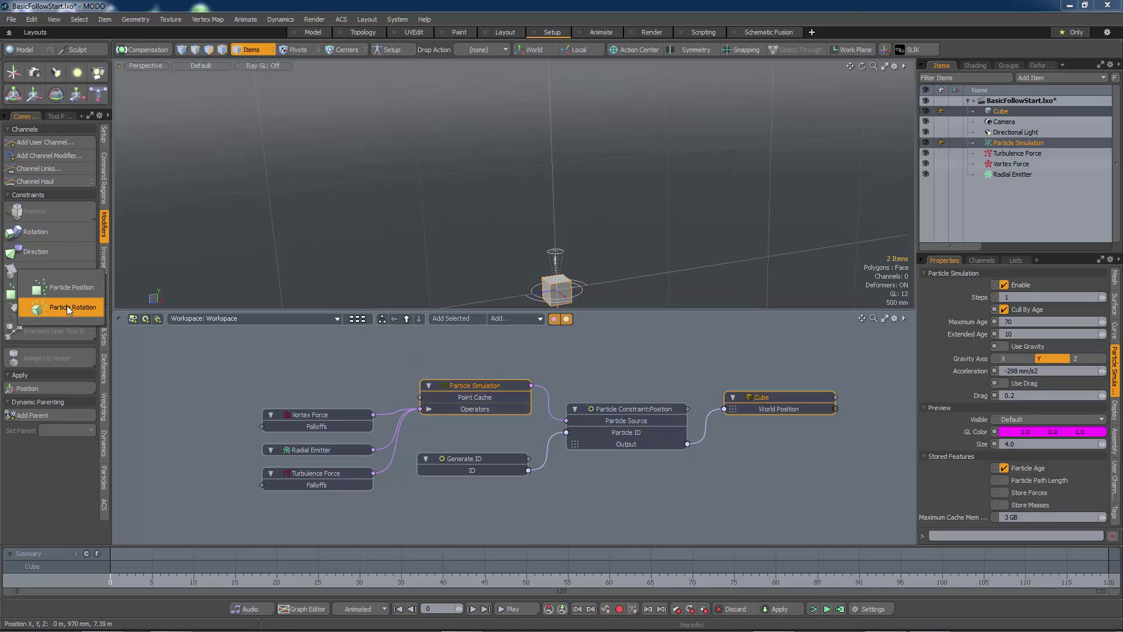
{"action": "left_click", "coordinate": [67, 305]}
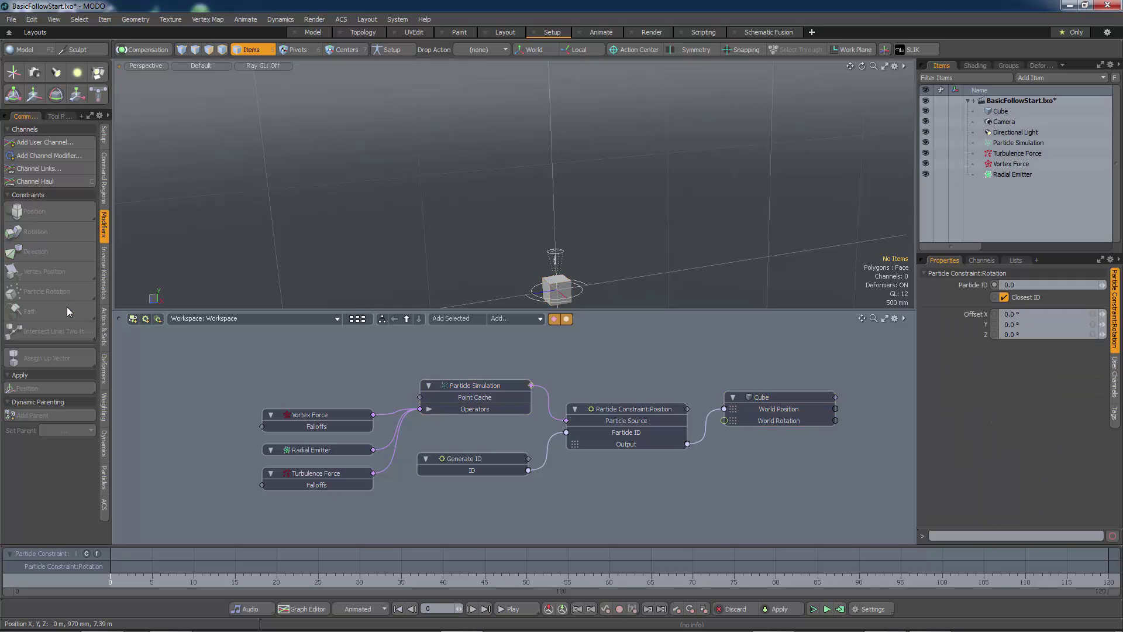
Show the Particle Constraint:Rotation node in the schematic and arrange it directly below the Particle Constraint:Position node
{"action": "double_click", "coordinate": [529, 387]}
{"action": "left_click_drag", "start_coordinate": [612, 372], "coordinate": [617, 341]}
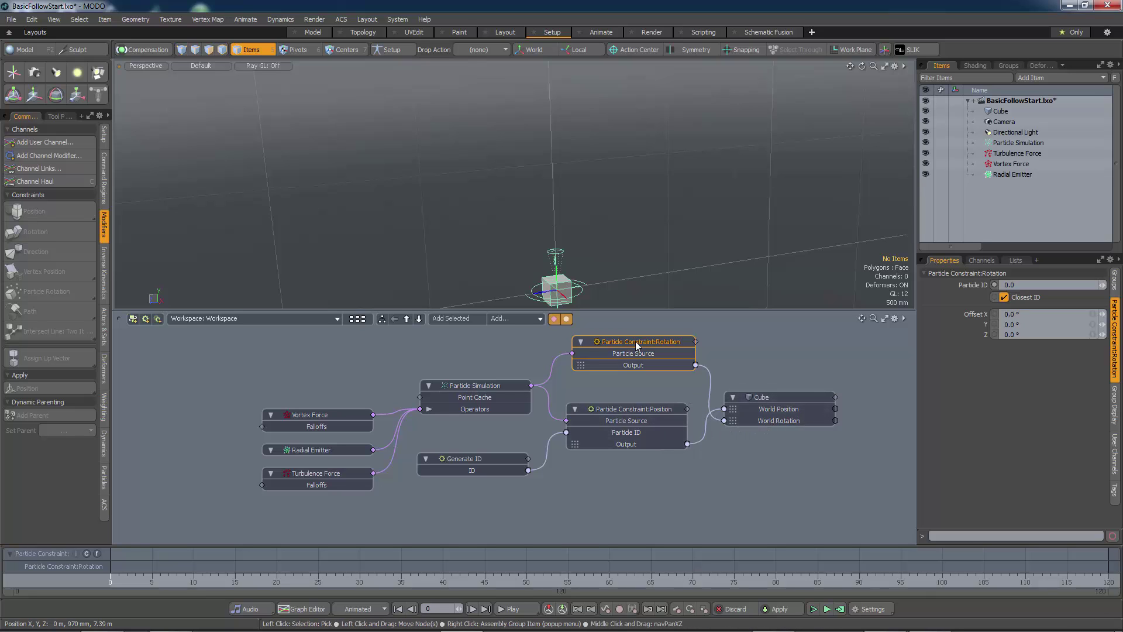
{"action": "left_click_drag", "start_coordinate": [637, 342], "coordinate": [643, 444]}
{"action": "left_click_drag", "start_coordinate": [624, 408], "coordinate": [625, 352]}
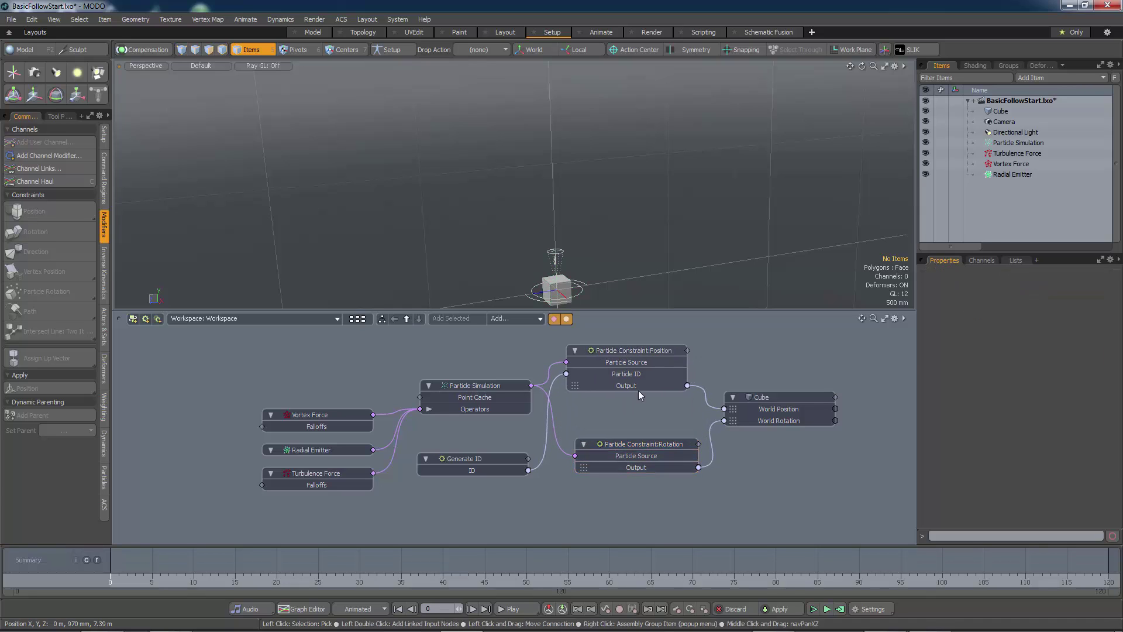
{"action": "left_click_drag", "start_coordinate": [637, 445], "coordinate": [631, 415]}
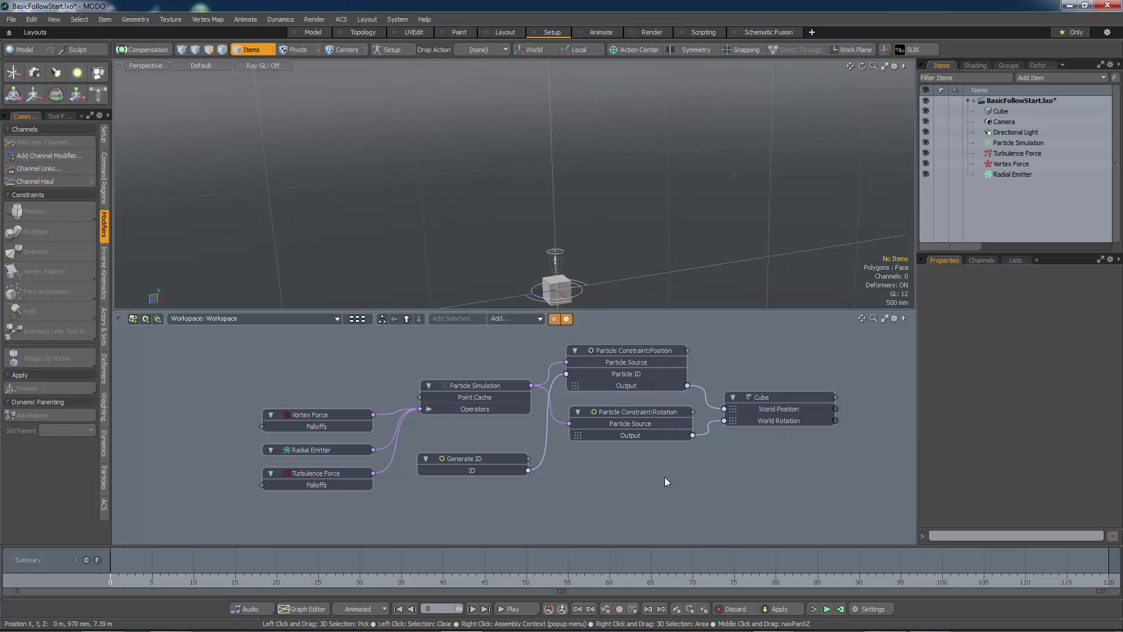
Expose Particle ID on the Particle Constraint:Rotation node, drive it with Generate ID's ID output, and test-run the simulation
{"action": "left_click", "coordinate": [622, 411]}
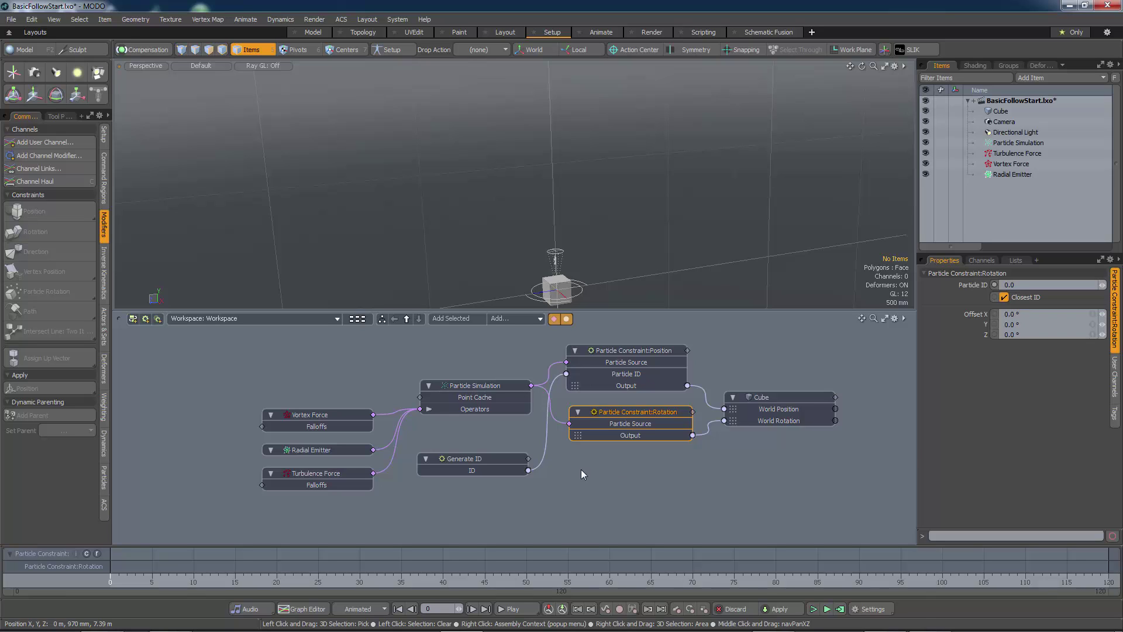
{"action": "right_click", "coordinate": [623, 412]}
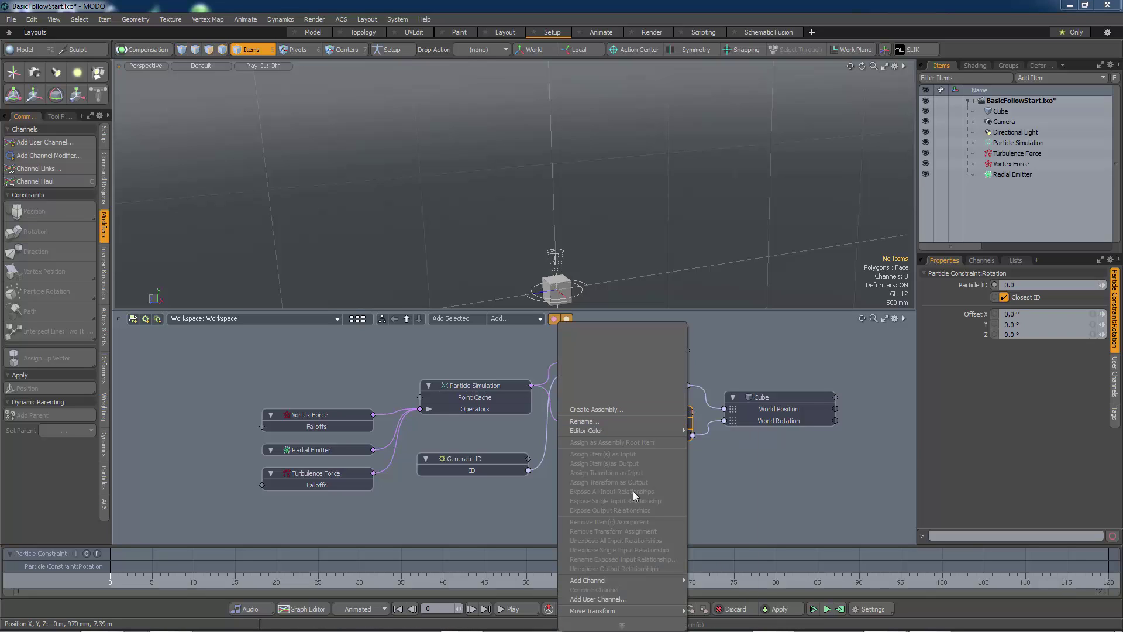
{"action": "mouse_move", "coordinate": [638, 580]}
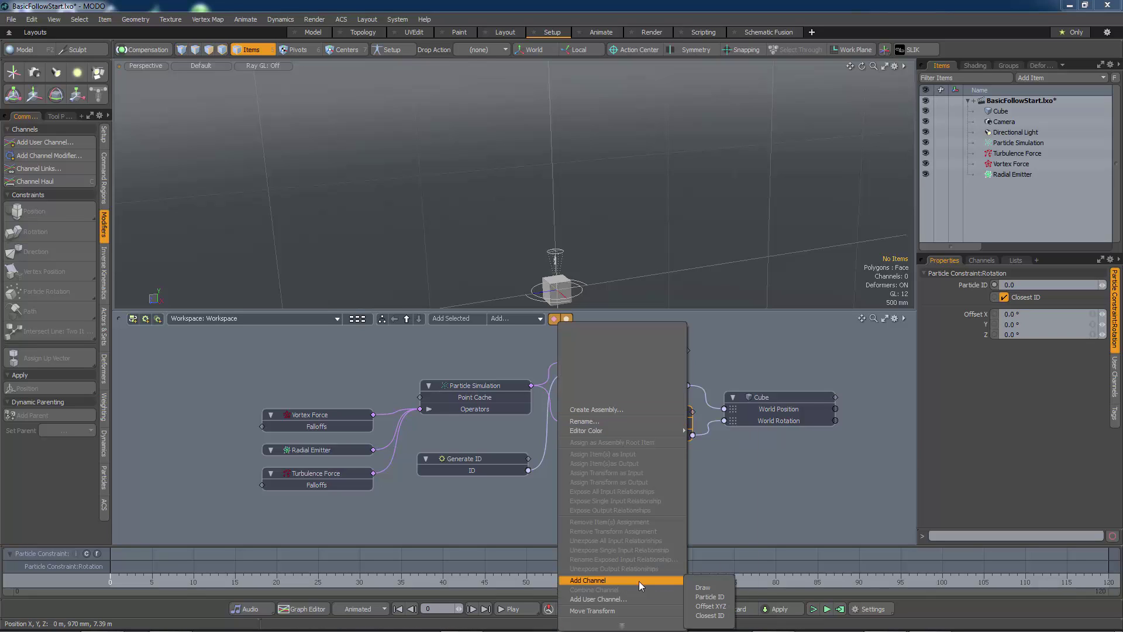
{"action": "left_click", "coordinate": [693, 595]}
{"action": "left_click_drag", "start_coordinate": [529, 470], "coordinate": [569, 436]}
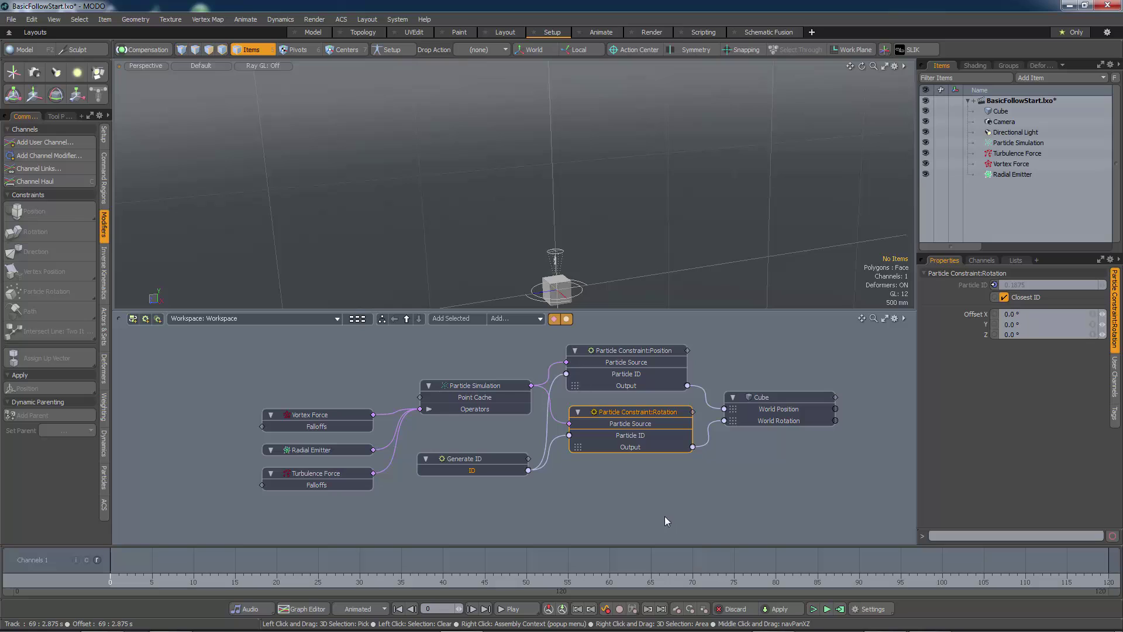
{"action": "left_click", "coordinate": [828, 609]}
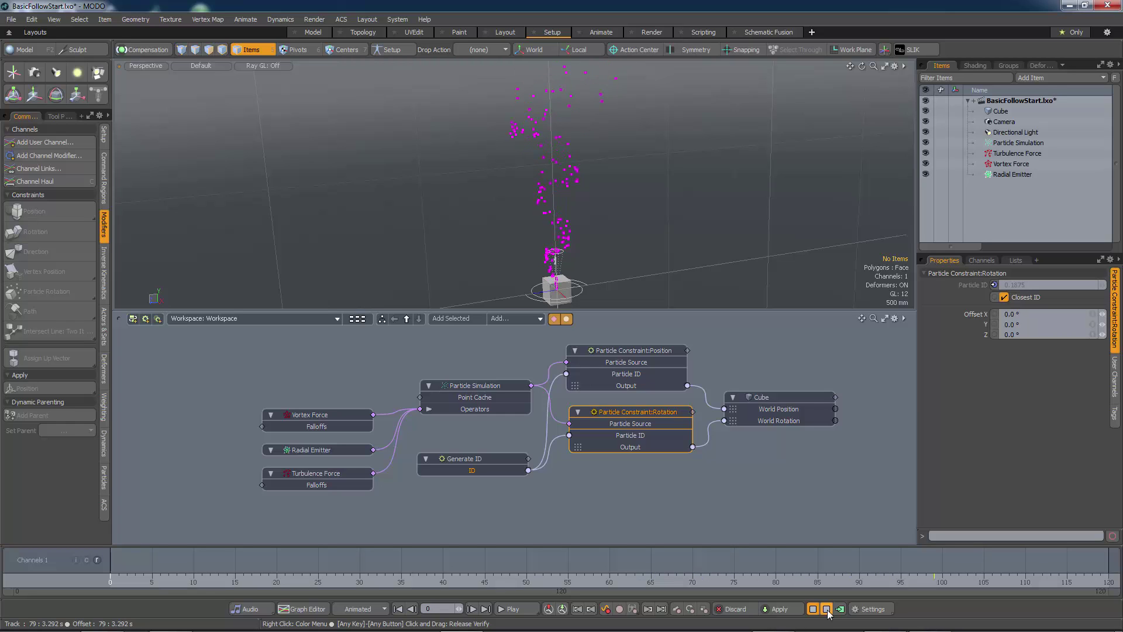
{"action": "left_click", "coordinate": [827, 609]}
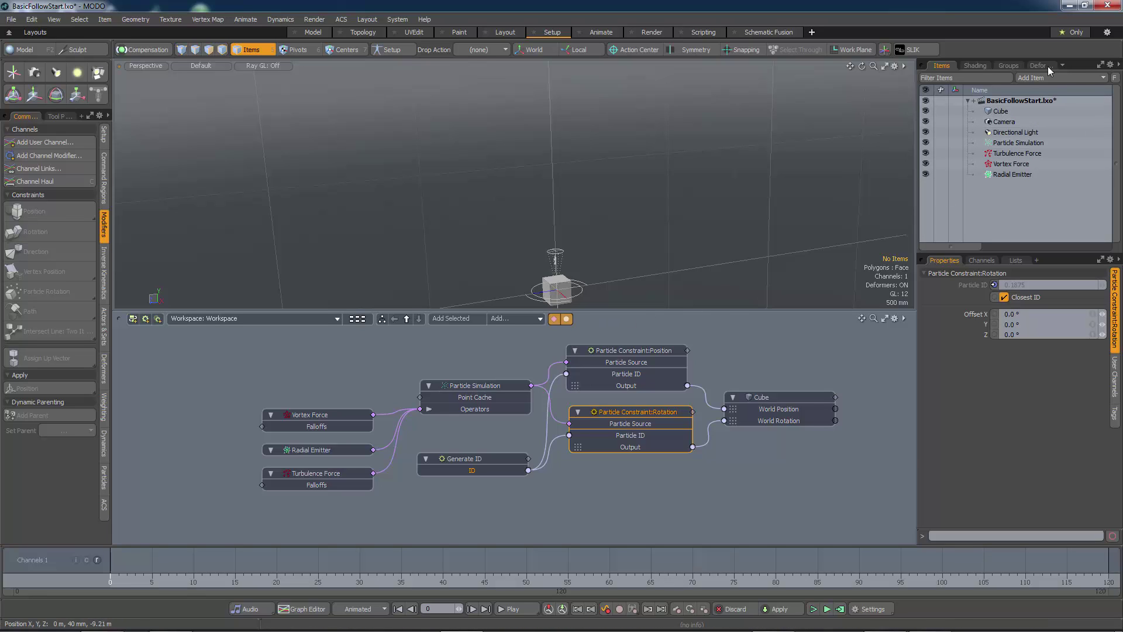
Browse the Particles folder of the assembly presets for the Spin Particle preset
{"action": "left_click", "coordinate": [1063, 66]}
{"action": "left_click", "coordinate": [1065, 68]}
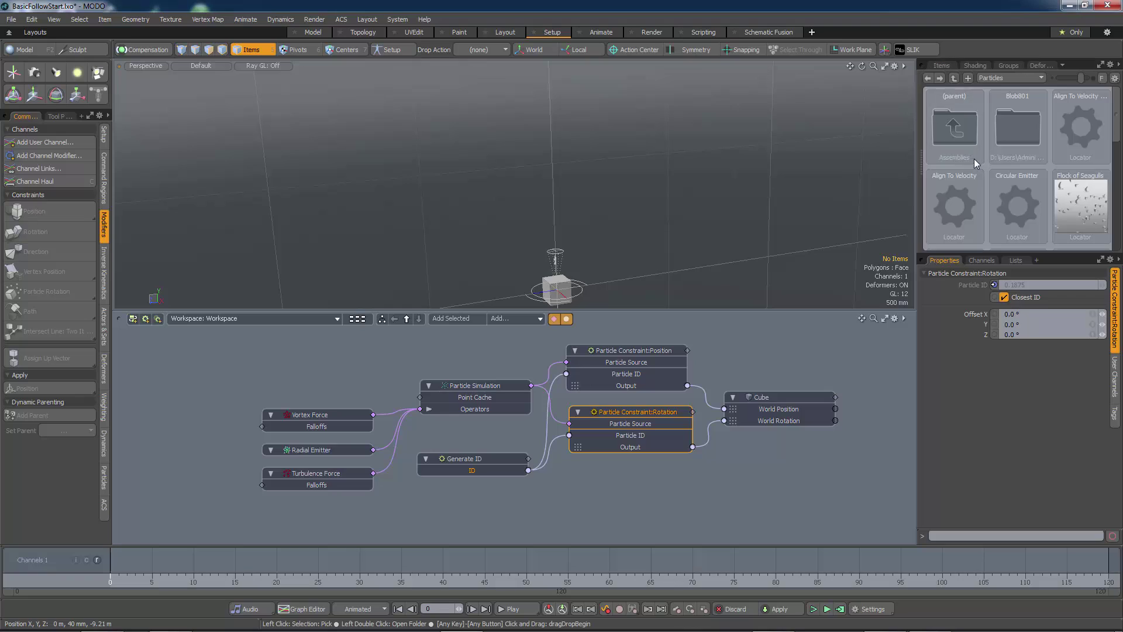
{"action": "scroll", "coordinate": [977, 186], "scroll_direction": "down", "scroll_amount": 1}
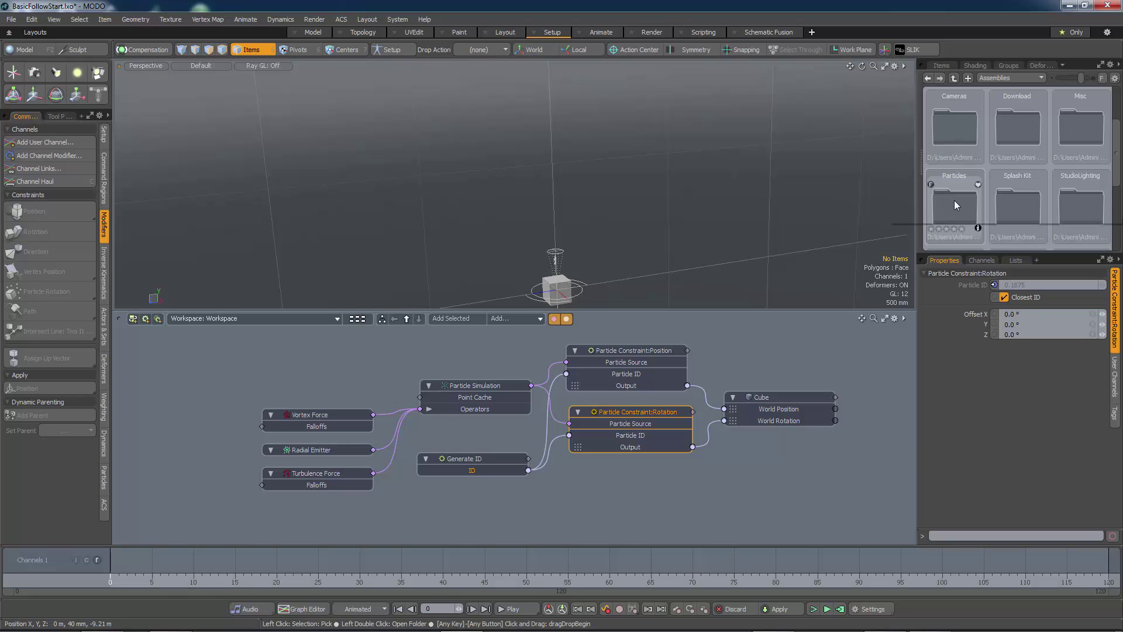
{"action": "double_click", "coordinate": [954, 201]}
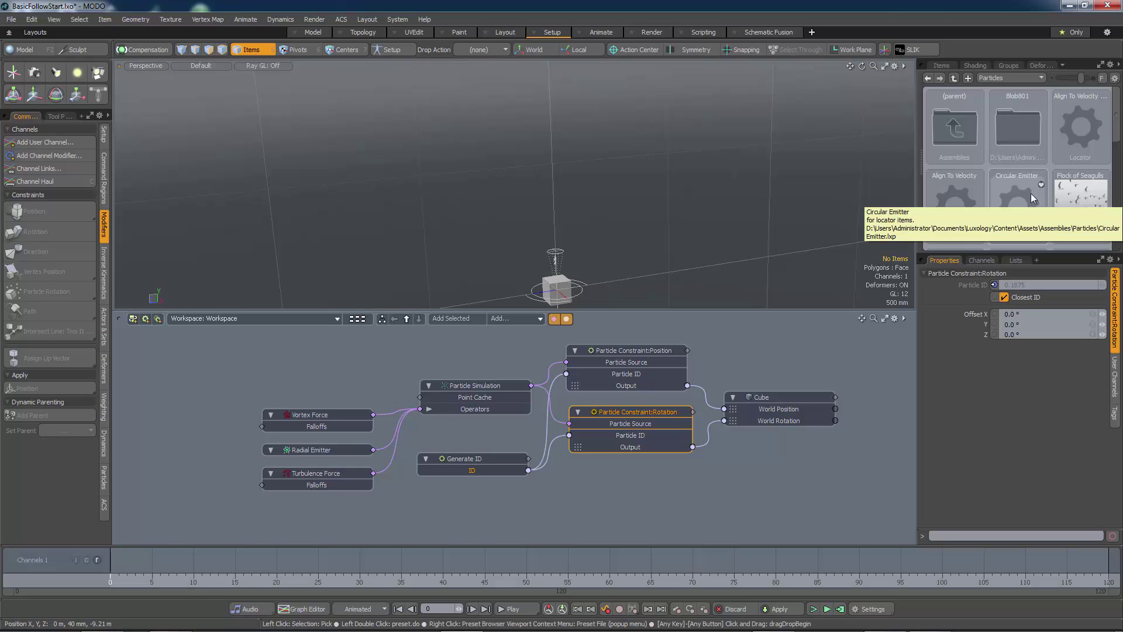
{"action": "scroll", "coordinate": [1030, 193], "scroll_direction": "down", "scroll_amount": 1}
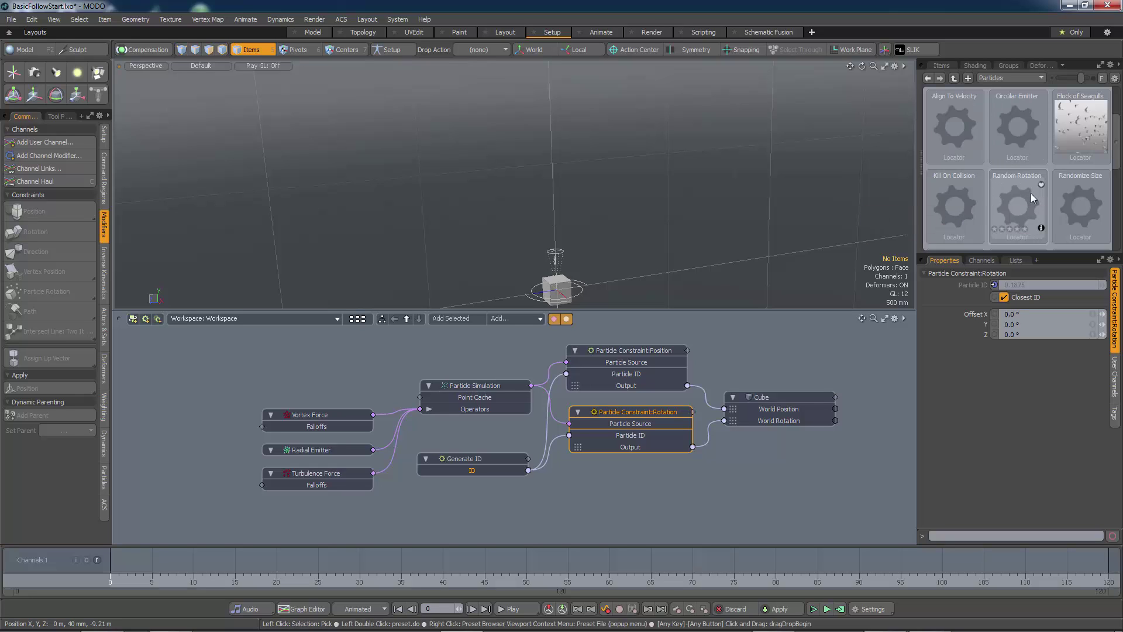
{"action": "scroll", "coordinate": [1030, 193], "scroll_direction": "down", "scroll_amount": 1}
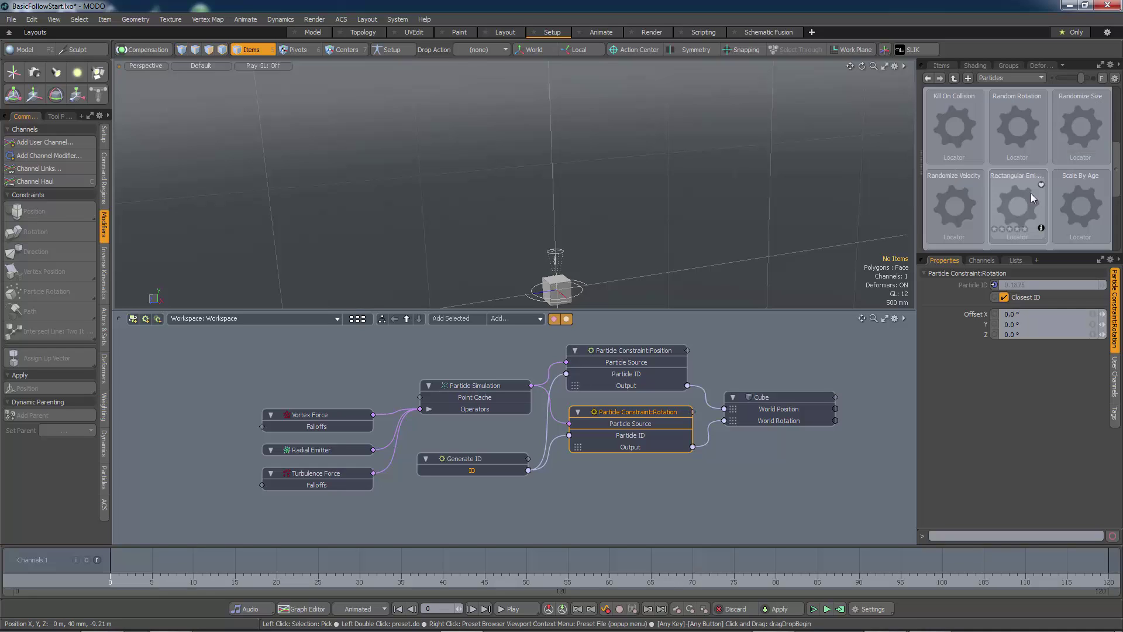
{"action": "scroll", "coordinate": [1031, 193], "scroll_direction": "down", "scroll_amount": 1}
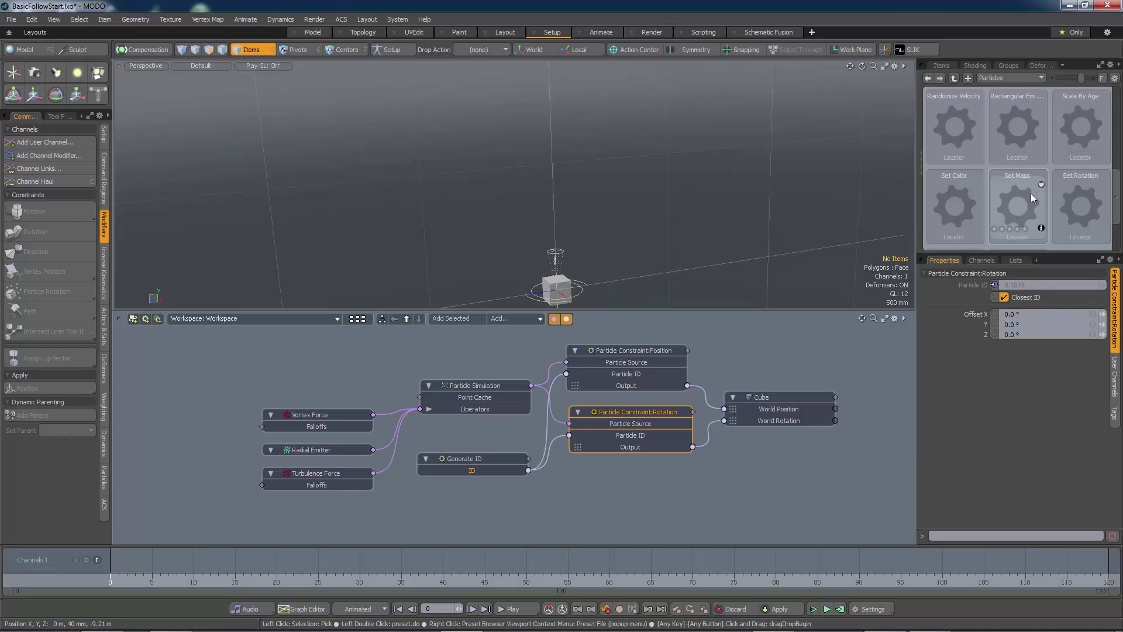
{"action": "scroll", "coordinate": [1031, 193], "scroll_direction": "down", "scroll_amount": 1}
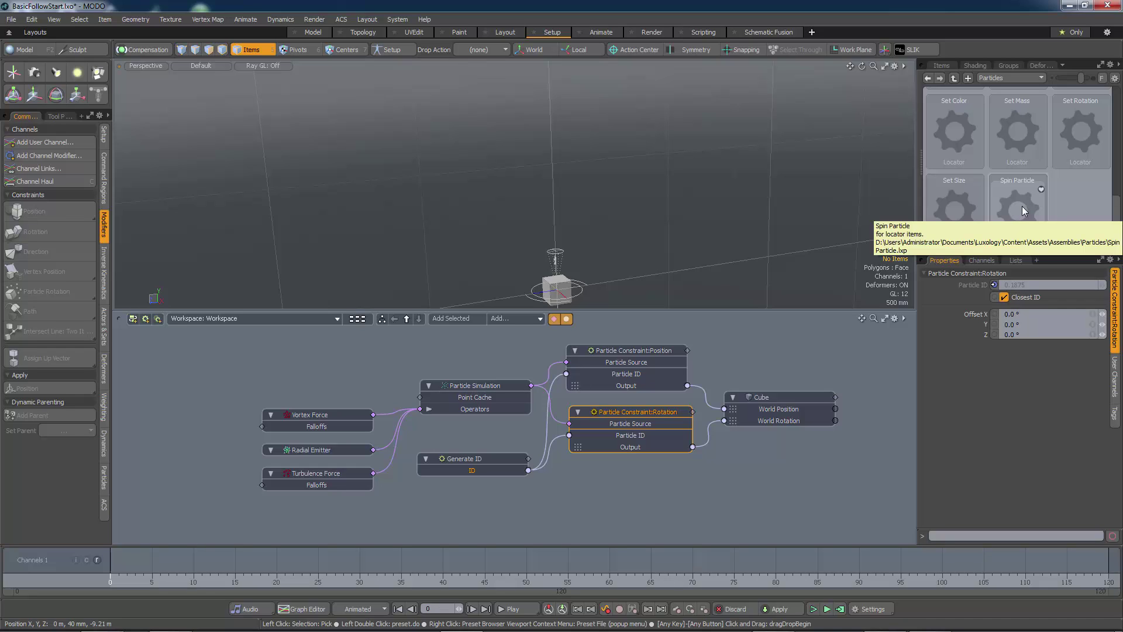
Add the Spin Particle assembly to the schematic and link its Particle Operator output to the Particle Simulation's Operators input
{"action": "left_click_drag", "start_coordinate": [1019, 206], "coordinate": [471, 319]}
{"action": "left_click_drag", "start_coordinate": [199, 356], "coordinate": [190, 356]}
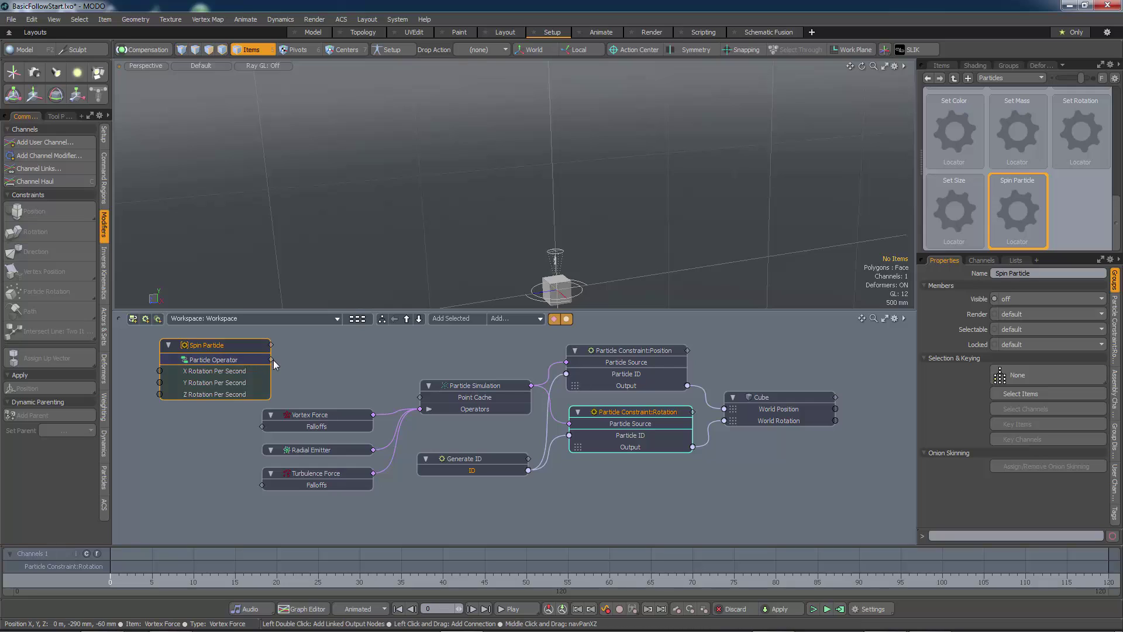
{"action": "mouse_move", "coordinate": [333, 359]}
{"action": "left_mouse_down"}
{"action": "mouse_move", "coordinate": [326, 371]}
{"action": "mouse_move", "coordinate": [342, 373]}
{"action": "left_mouse_up"}
{"action": "left_click_drag", "start_coordinate": [363, 386], "coordinate": [430, 410]}
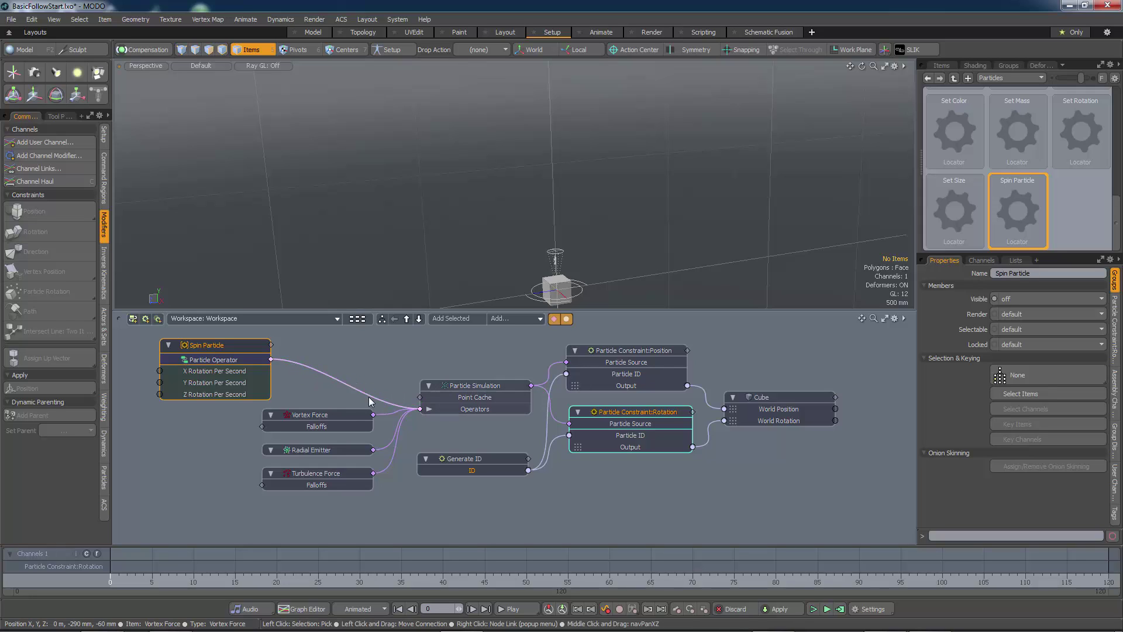
Set Spin Particle's rotation per second to 180 in X, 0 in Y and 150 in Z, and run the simulation
{"action": "left_click", "coordinate": [215, 371]}
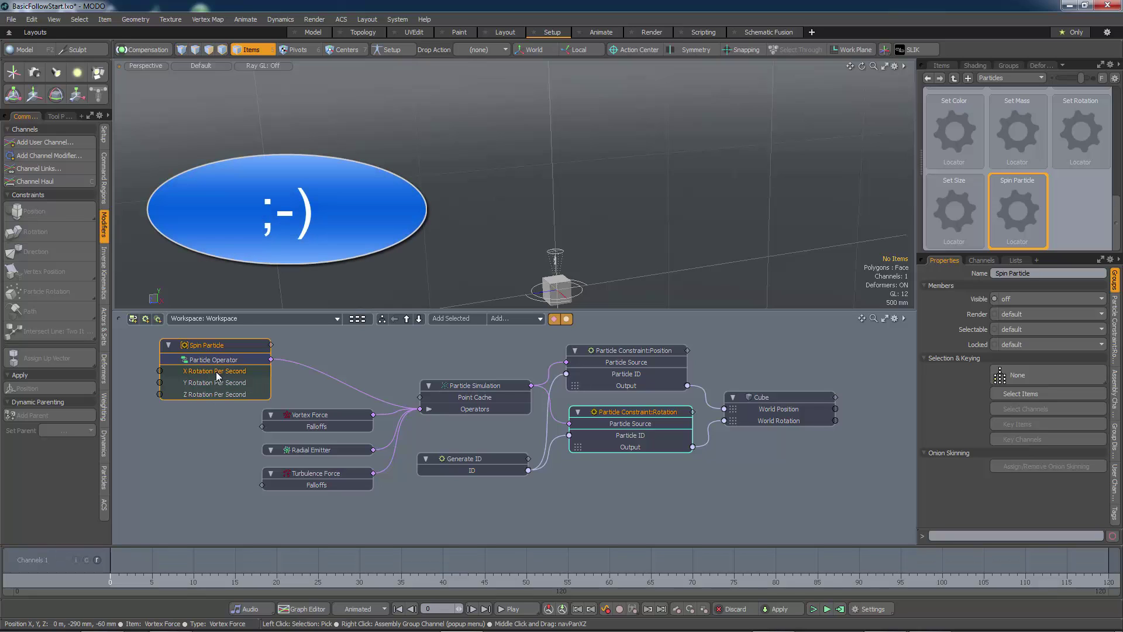
{"action": "double_click", "coordinate": [215, 371]}
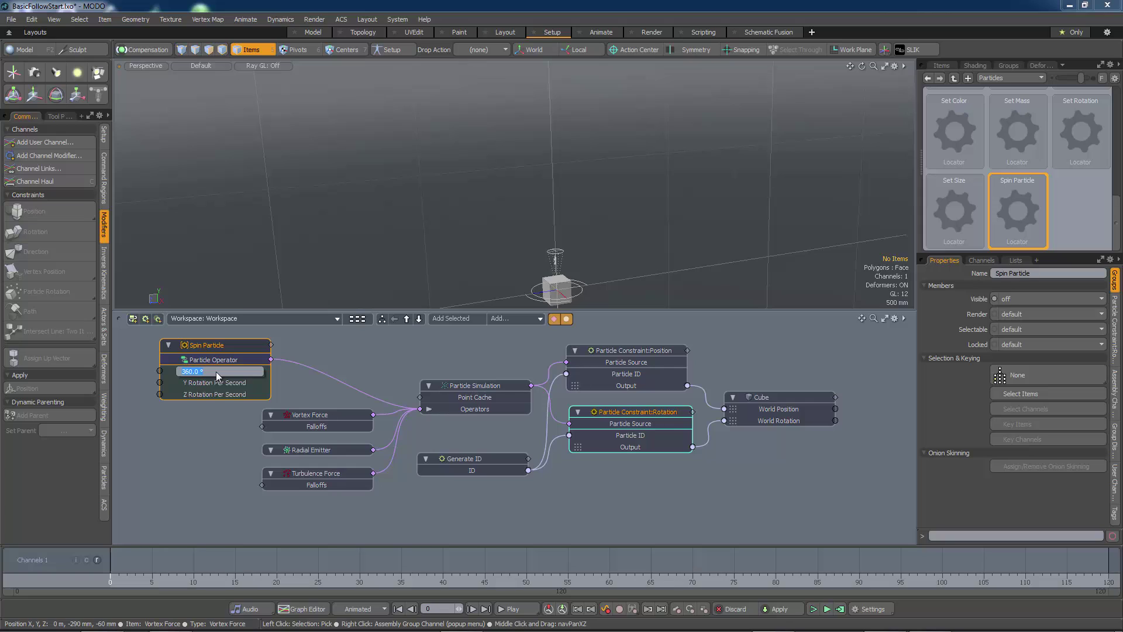
{"action": "type", "text": "180"}
{"action": "left_click", "coordinate": [275, 376]}
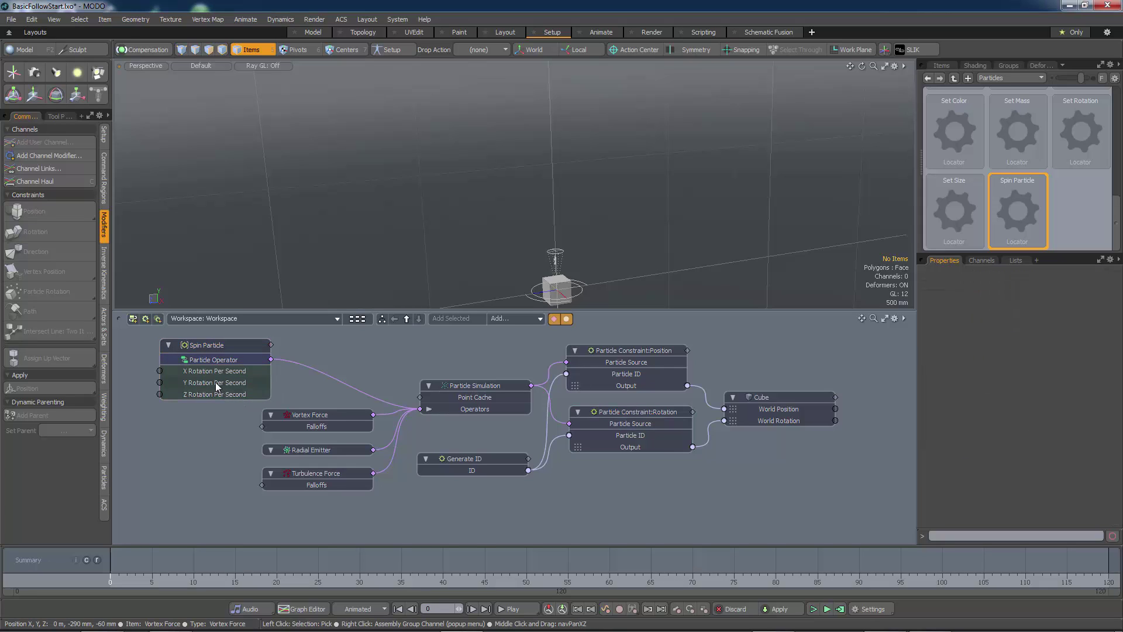
{"action": "left_click", "coordinate": [215, 384]}
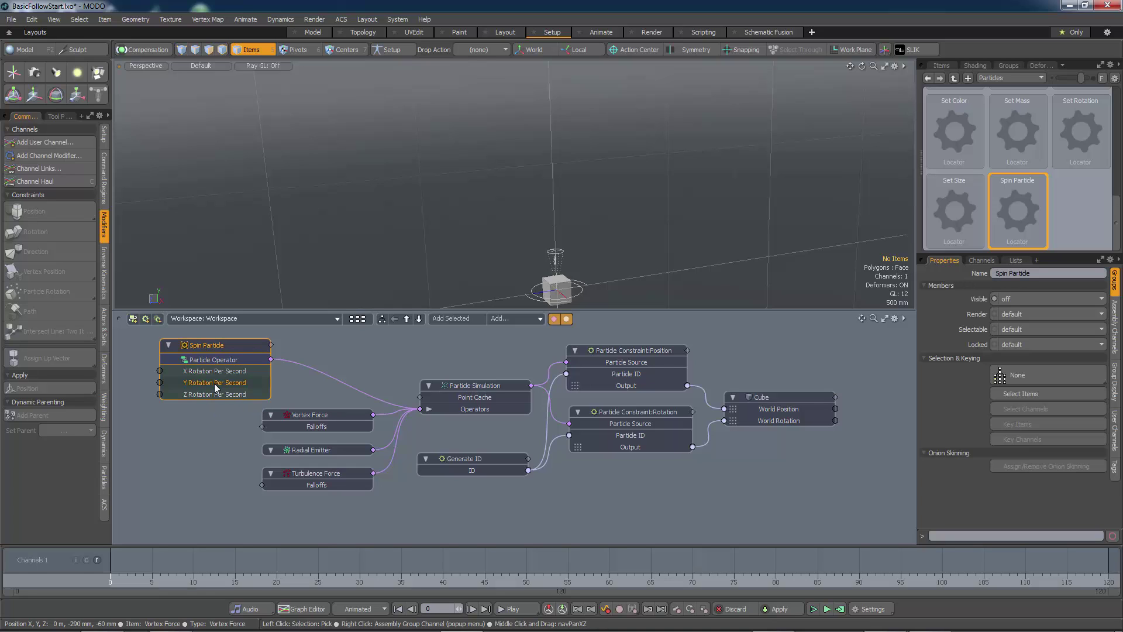
{"action": "double_click", "coordinate": [214, 383]}
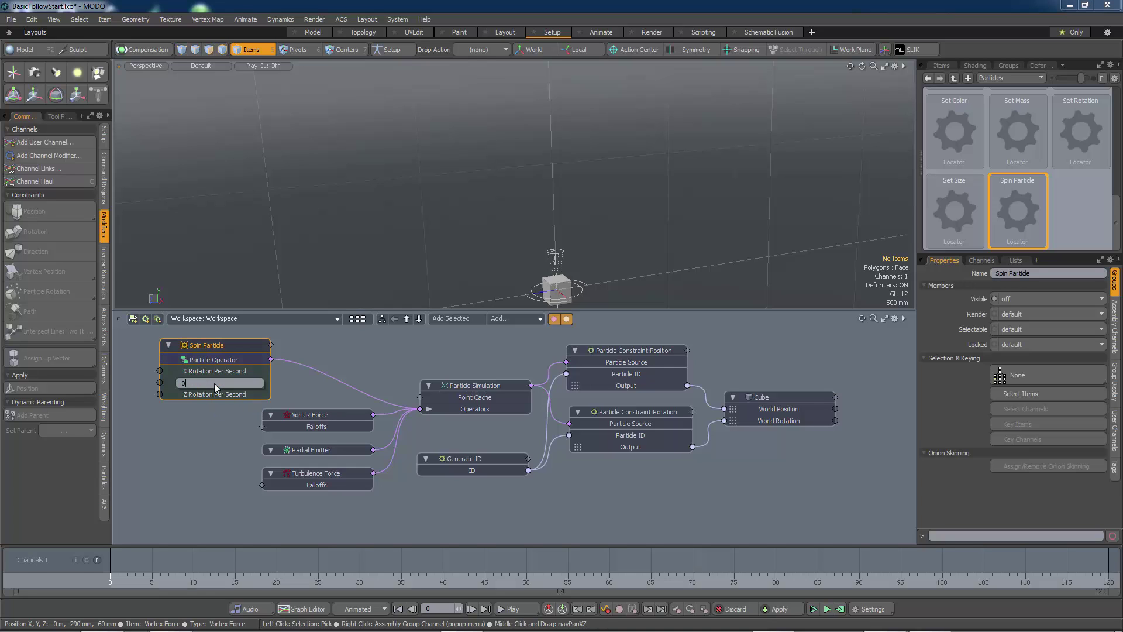
{"action": "key", "text": "Return"}
{"action": "double_click", "coordinate": [214, 395]}
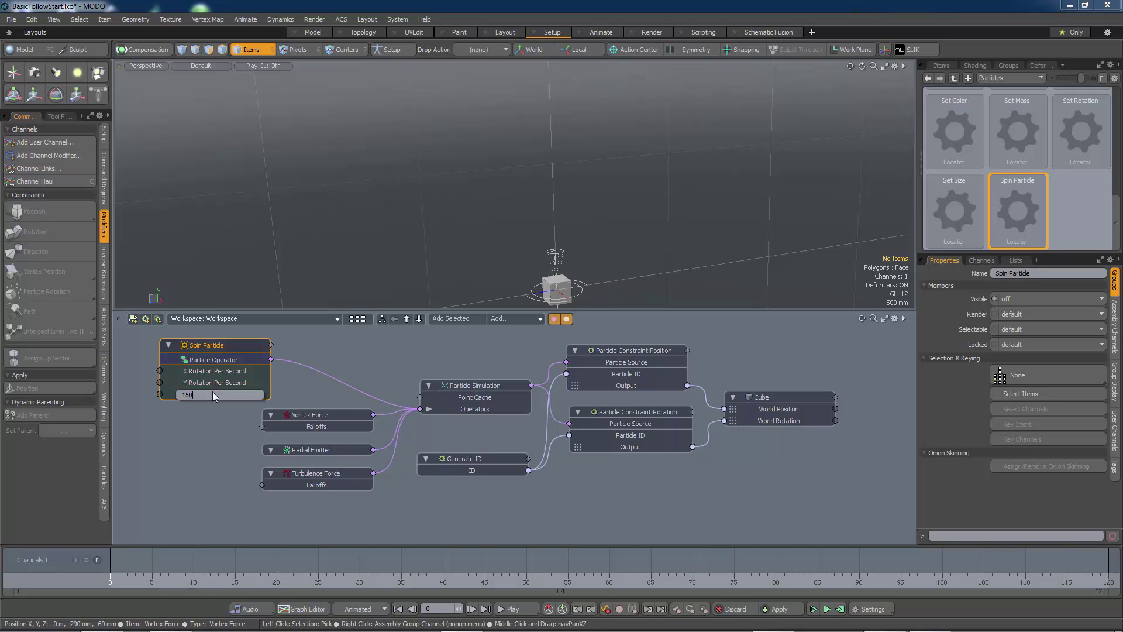
{"action": "key", "text": "Return"}
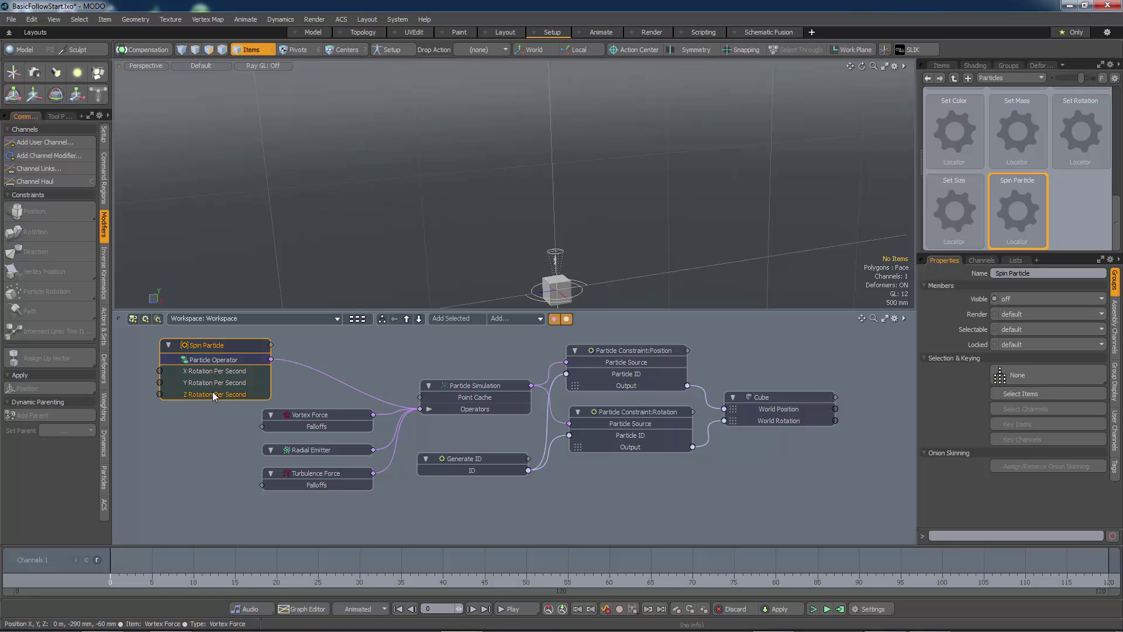
{"action": "left_click", "coordinate": [827, 609]}
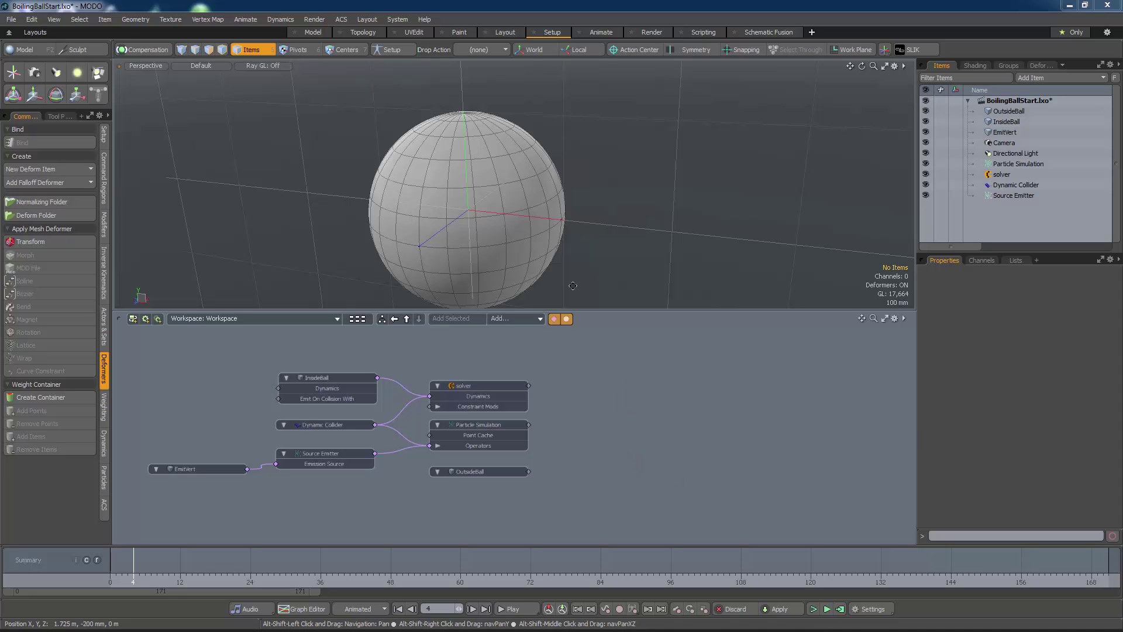
Inspect the InsideBall and OutsideBall meshes of the BoilingBallStart scene by selecting their schematic nodes in turn
{"action": "mouse_move", "coordinate": [582, 274]}
{"action": "left_mouse_down", "text": "alt"}
{"action": "mouse_move", "coordinate": [608, 270]}
{"action": "mouse_move", "coordinate": [595, 272]}
{"action": "left_mouse_up", "text": "alt"}
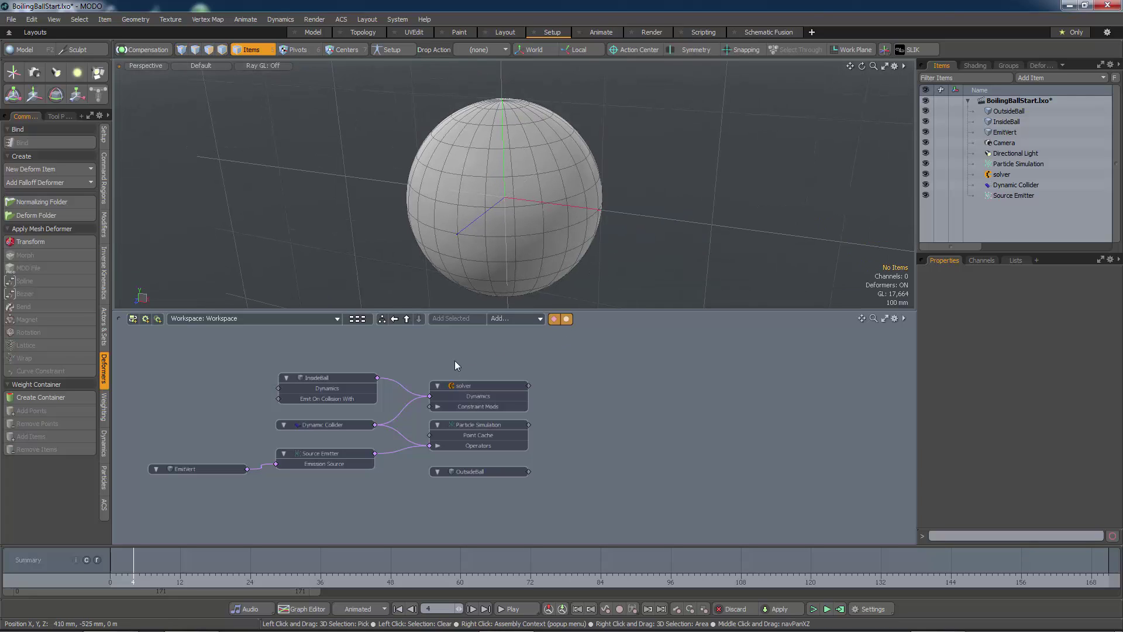
{"action": "left_click", "coordinate": [345, 380]}
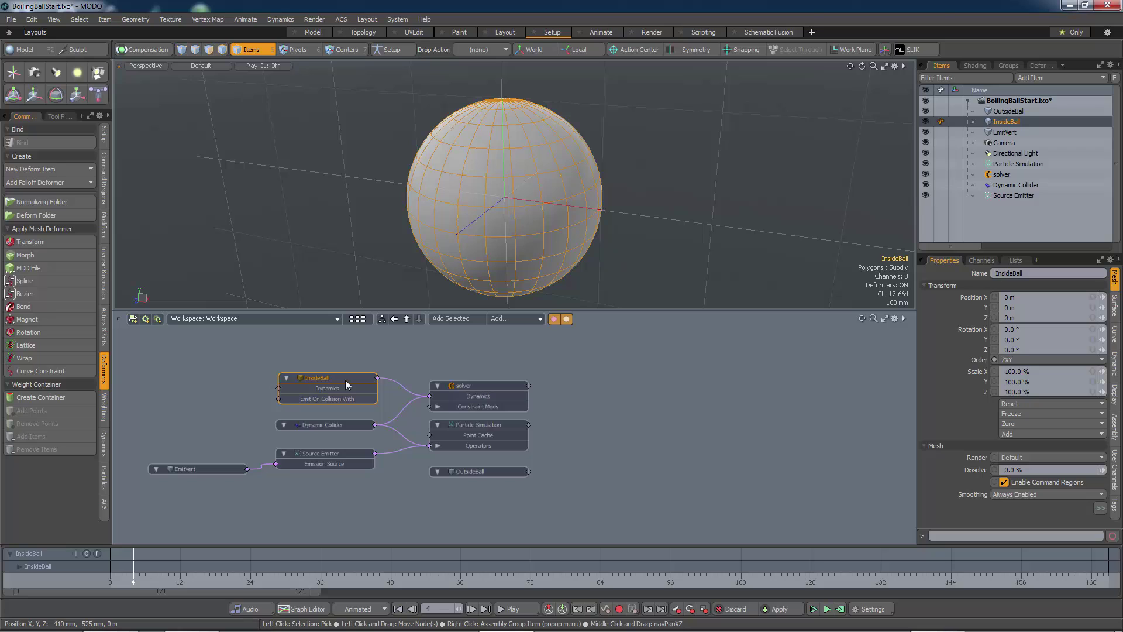
{"action": "left_click", "coordinate": [475, 473]}
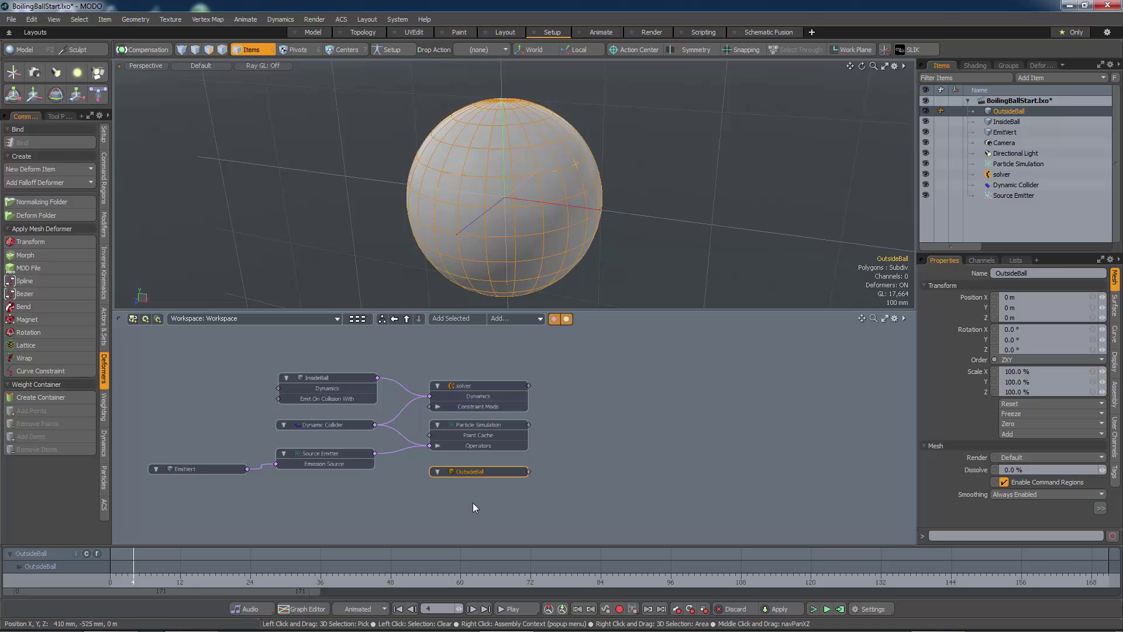
Inspect the solver, Particle Simulation and Dynamic Collider nodes in turn, and run the simulation briefly before stopping it
{"action": "left_click", "coordinate": [474, 506]}
{"action": "left_click", "coordinate": [474, 387]}
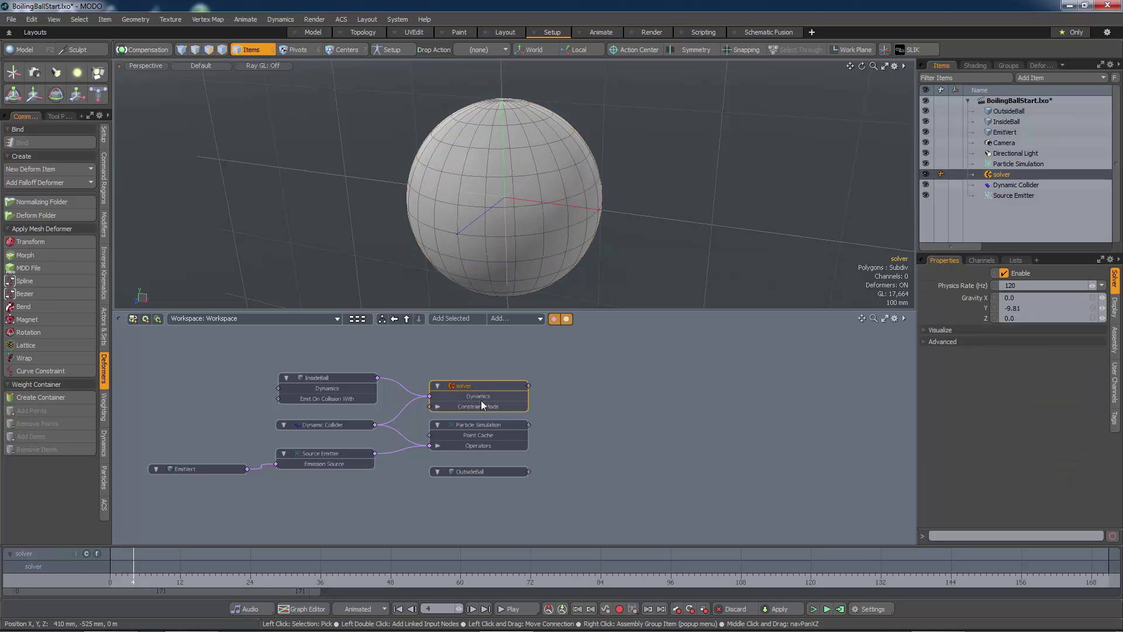
{"action": "left_click", "coordinate": [477, 424]}
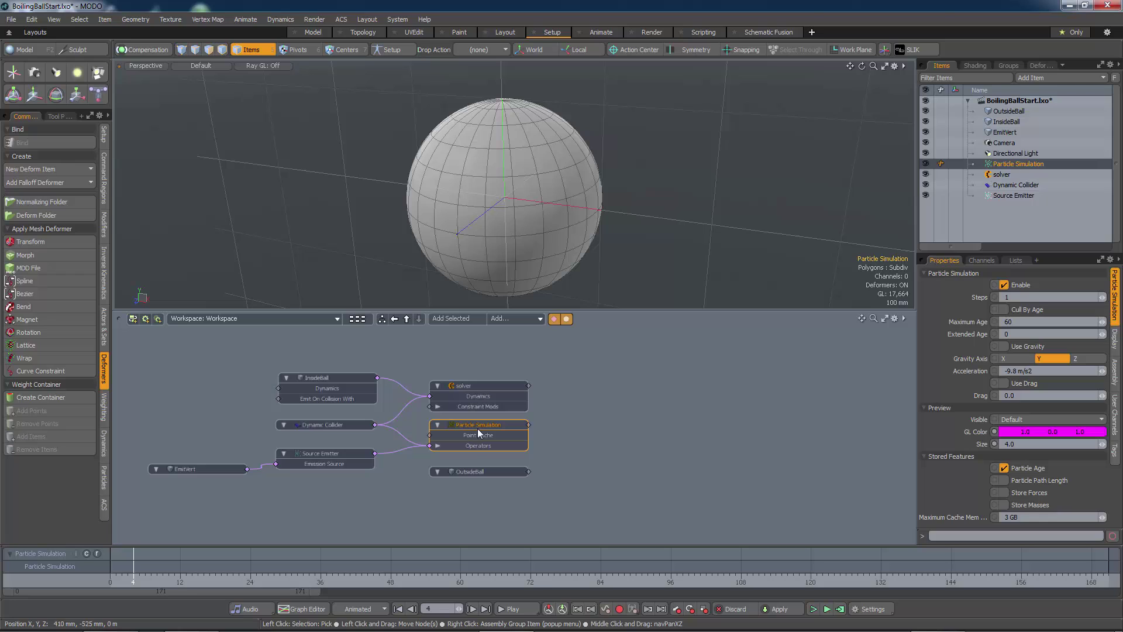
{"action": "left_click", "coordinate": [336, 425]}
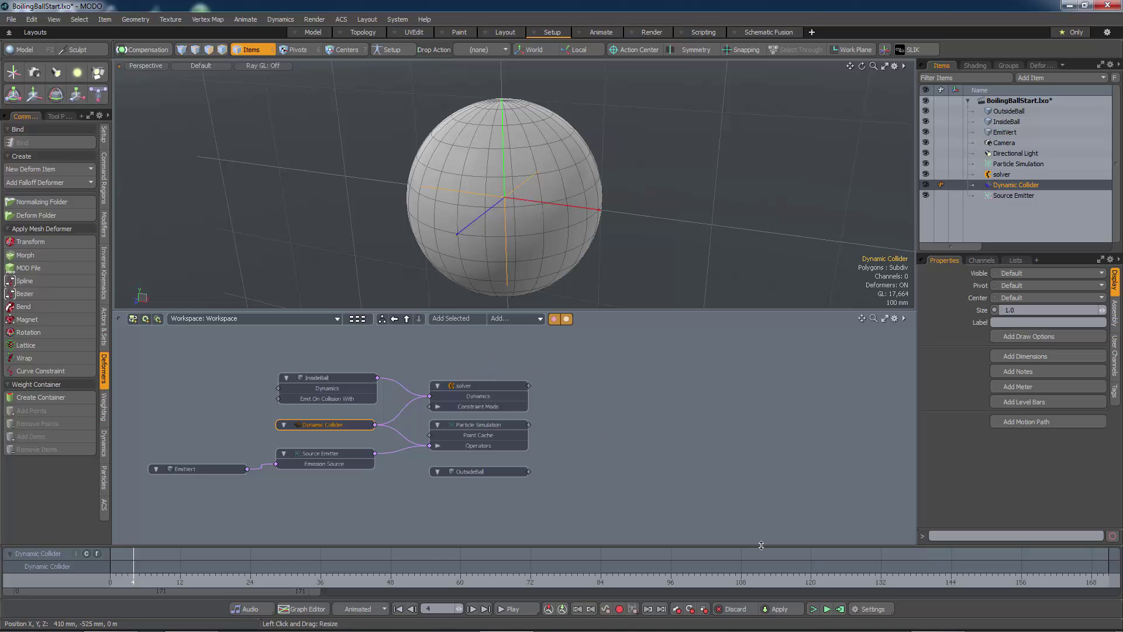
{"action": "left_click", "coordinate": [826, 609]}
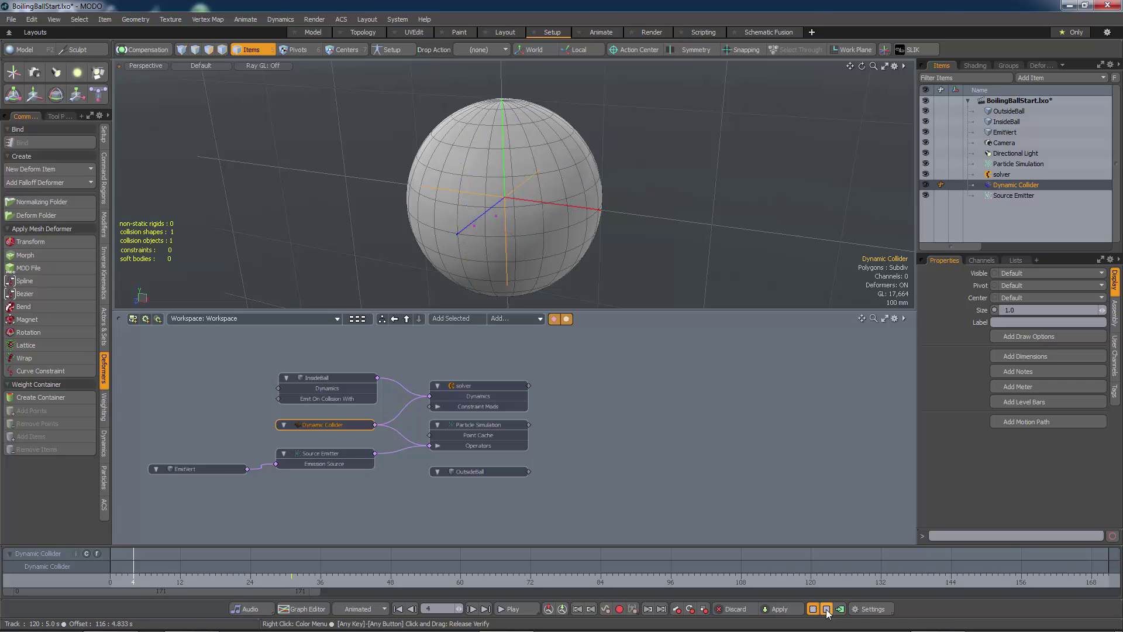
{"action": "left_click", "coordinate": [826, 609]}
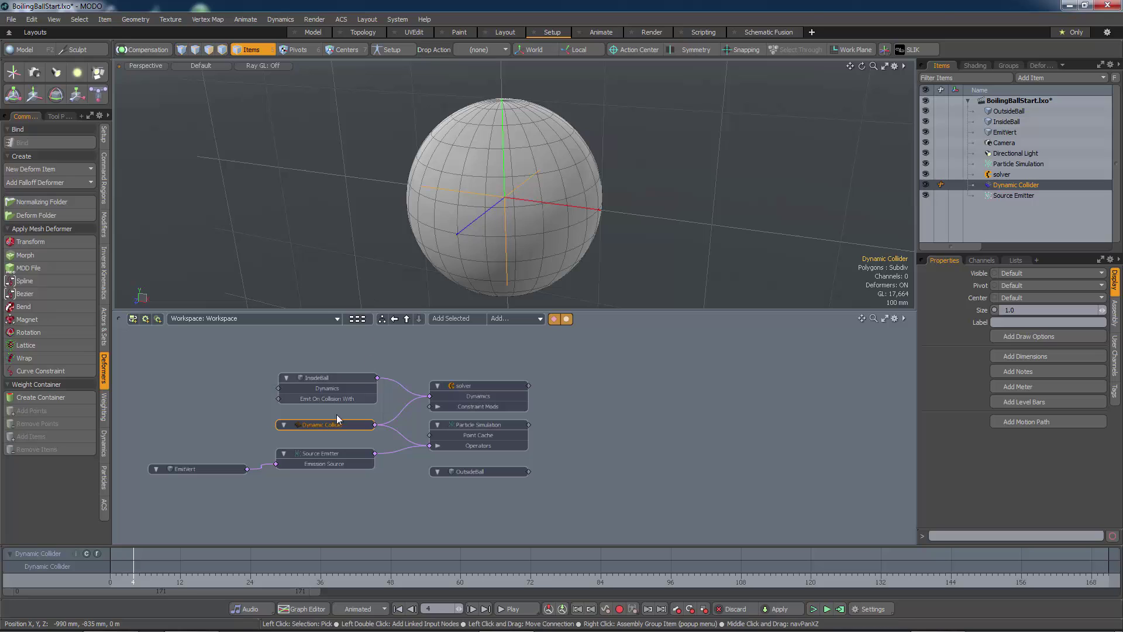
Inspect the EmitVert mesh and the Source Emitter's emission properties, and clear the selection
{"action": "left_click", "coordinate": [222, 469]}
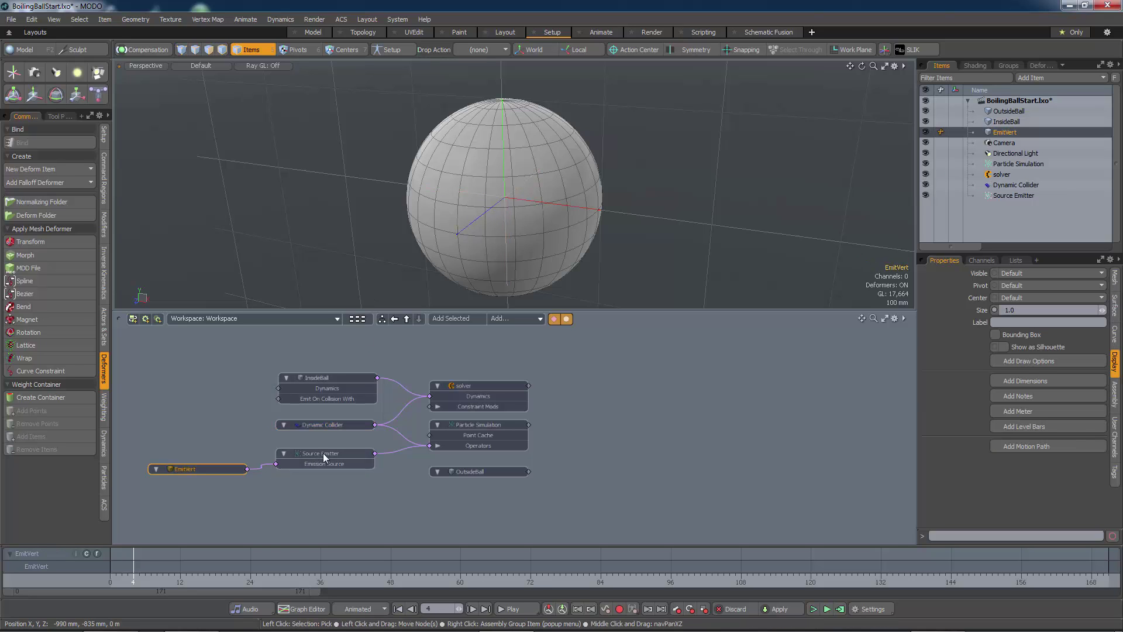
{"action": "left_click", "coordinate": [322, 453]}
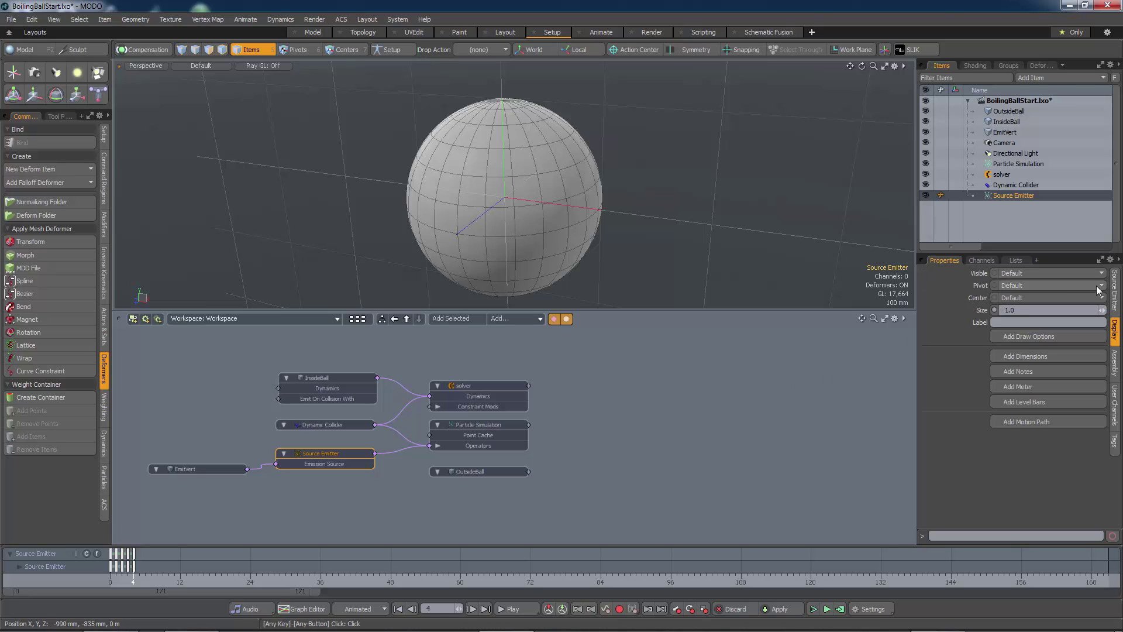
{"action": "left_click", "coordinate": [1114, 288]}
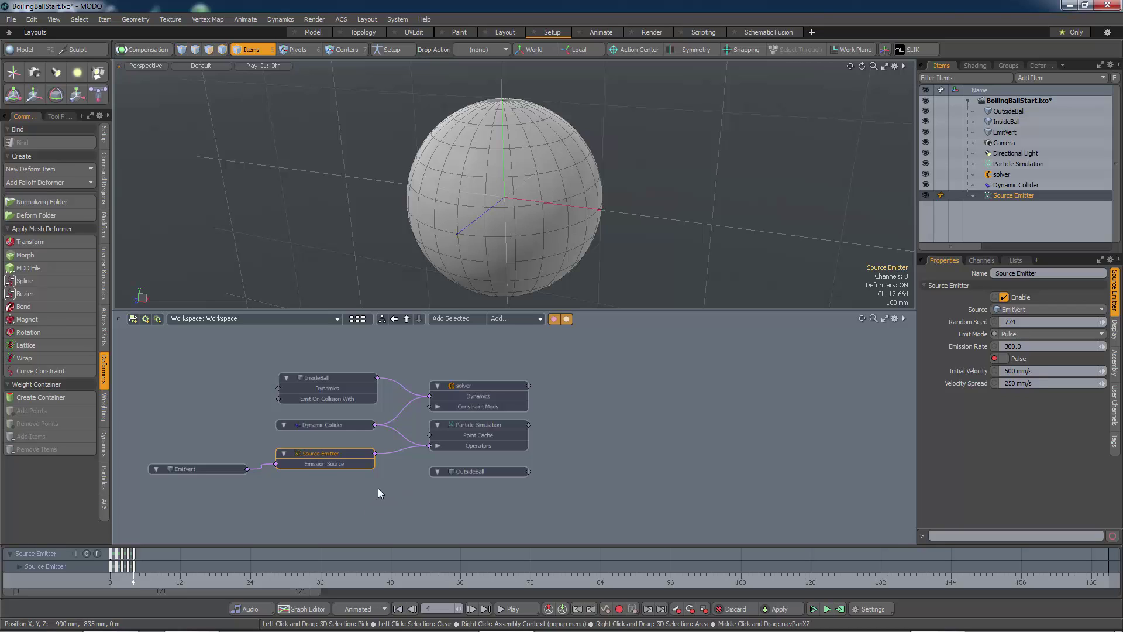
{"action": "left_click", "coordinate": [222, 415]}
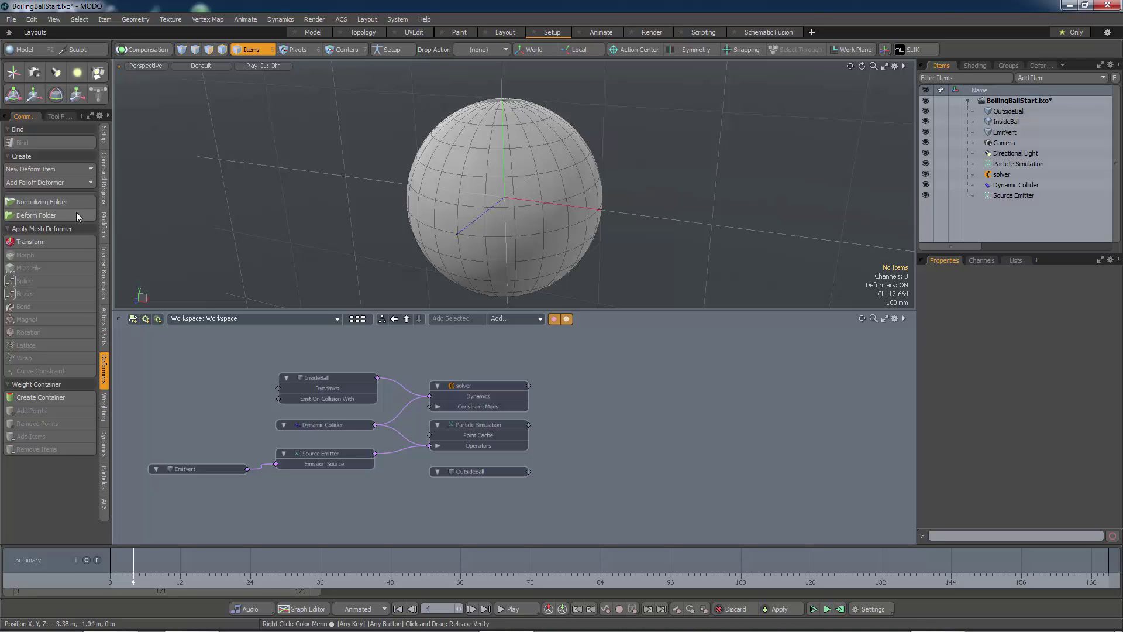
Create a Magnet Effector deformer and add it to the schematic in the empty space beside the solver node
{"action": "left_click", "coordinate": [72, 168]}
{"action": "mouse_move", "coordinate": [78, 194]}
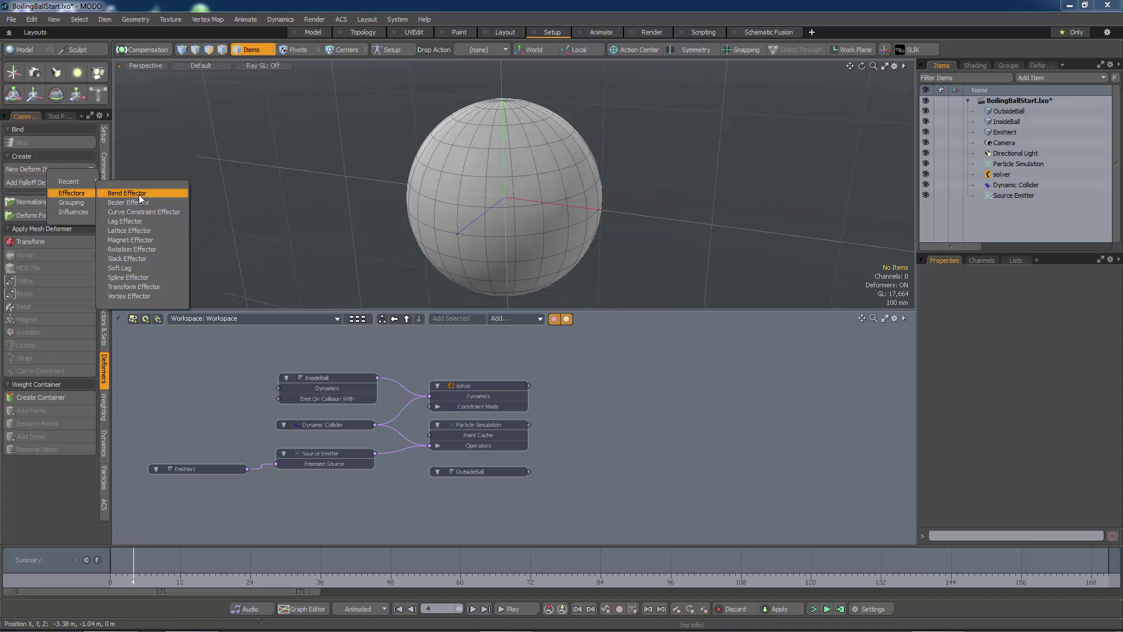
{"action": "left_click", "coordinate": [133, 239]}
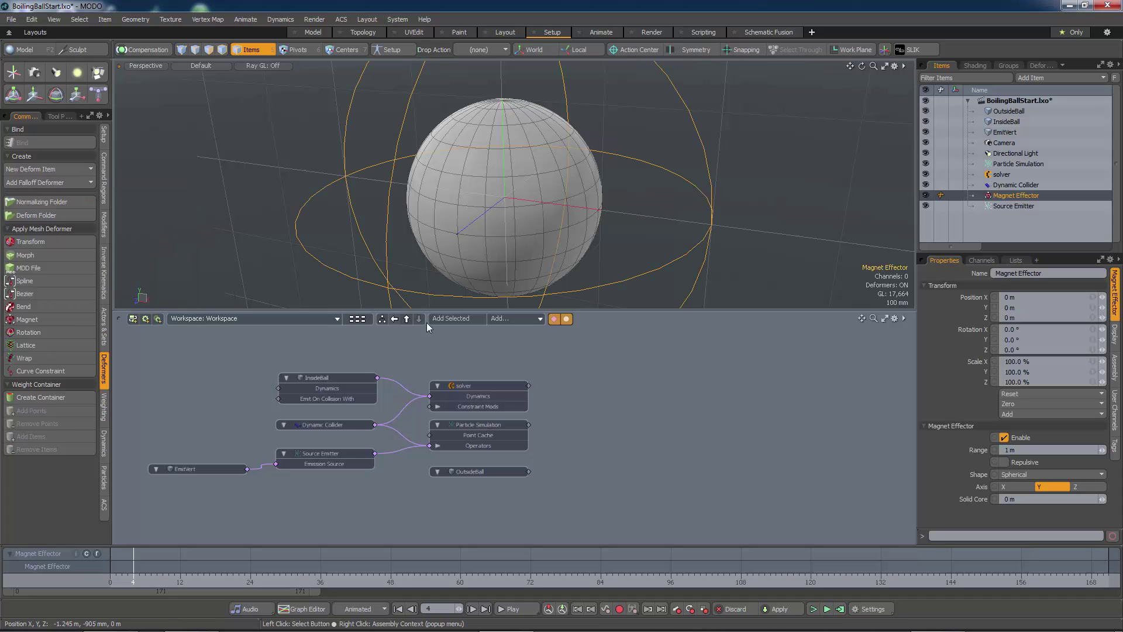
{"action": "left_click", "coordinate": [451, 318]}
{"action": "left_click_drag", "start_coordinate": [558, 387], "coordinate": [629, 384]}
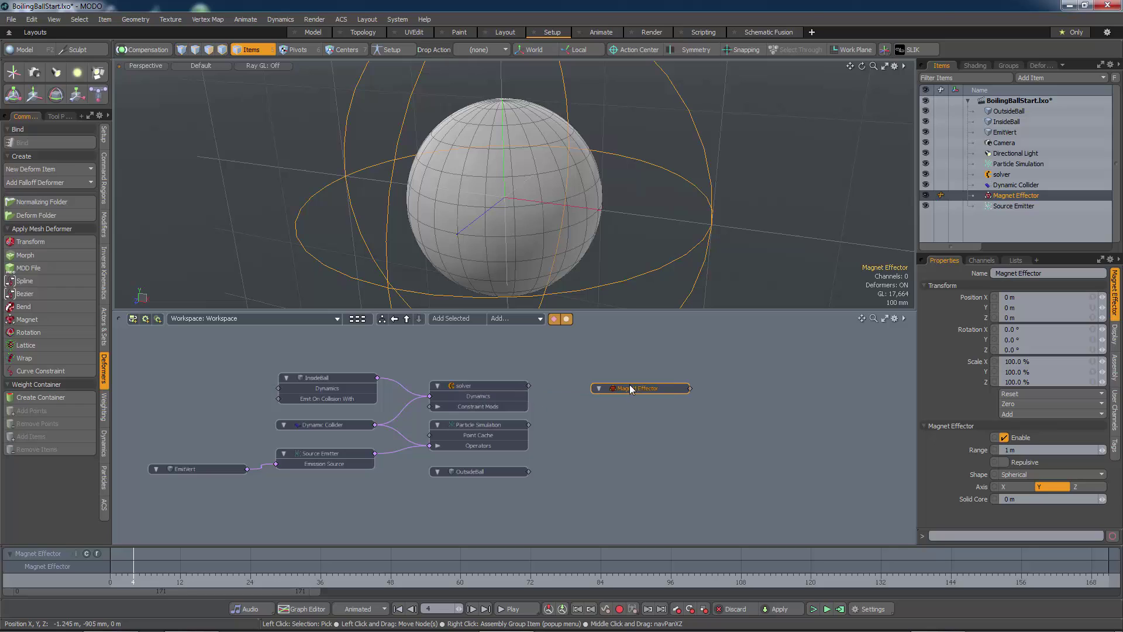
Add a General Influence to the schematic and link Magnet Effector to its Effector input and OutsideBall to its Geometry input
{"action": "left_click", "coordinate": [65, 171]}
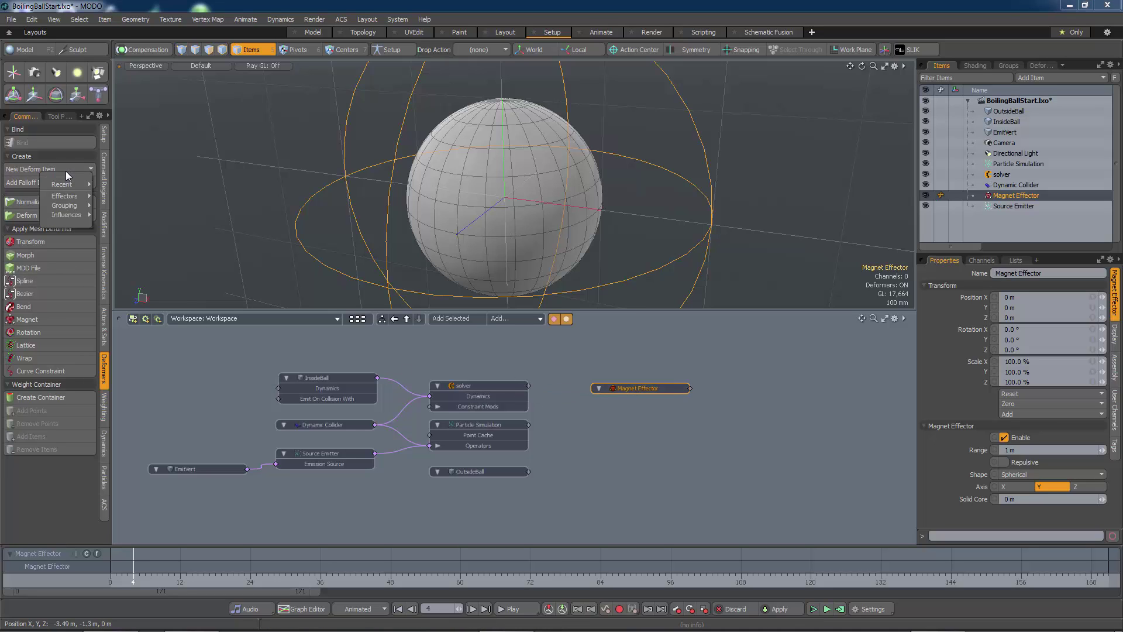
{"action": "mouse_move", "coordinate": [69, 215]}
{"action": "left_click", "coordinate": [123, 214]}
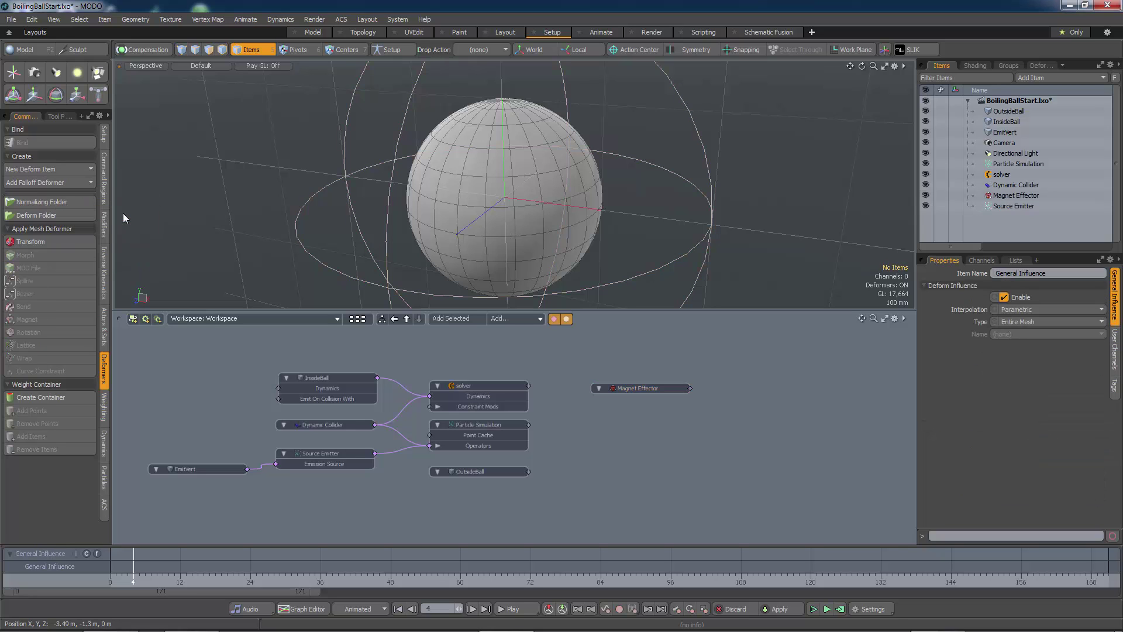
{"action": "left_click", "coordinate": [448, 318]}
{"action": "left_click_drag", "start_coordinate": [556, 468], "coordinate": [791, 394]}
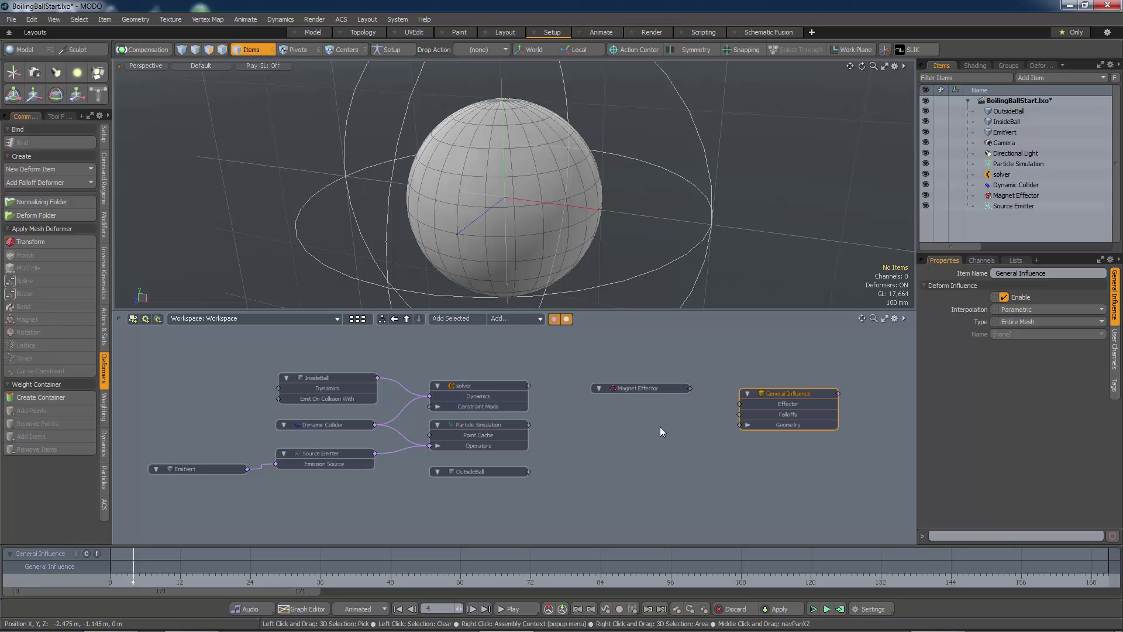
{"action": "left_click_drag", "start_coordinate": [652, 388], "coordinate": [756, 406]}
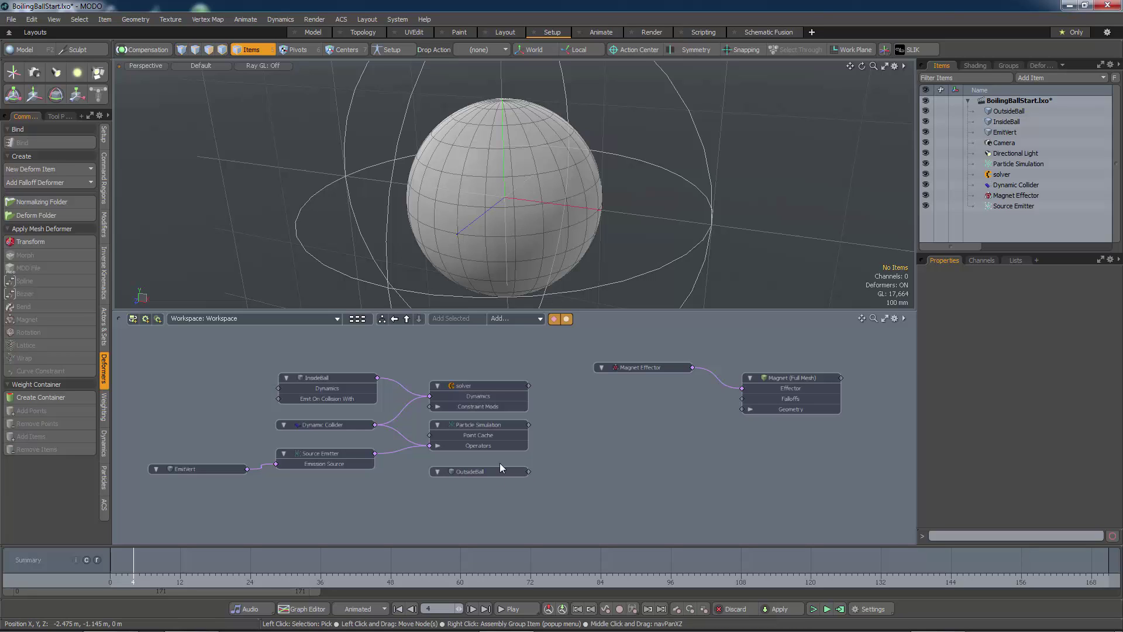
{"action": "left_click_drag", "start_coordinate": [528, 471], "coordinate": [768, 411]}
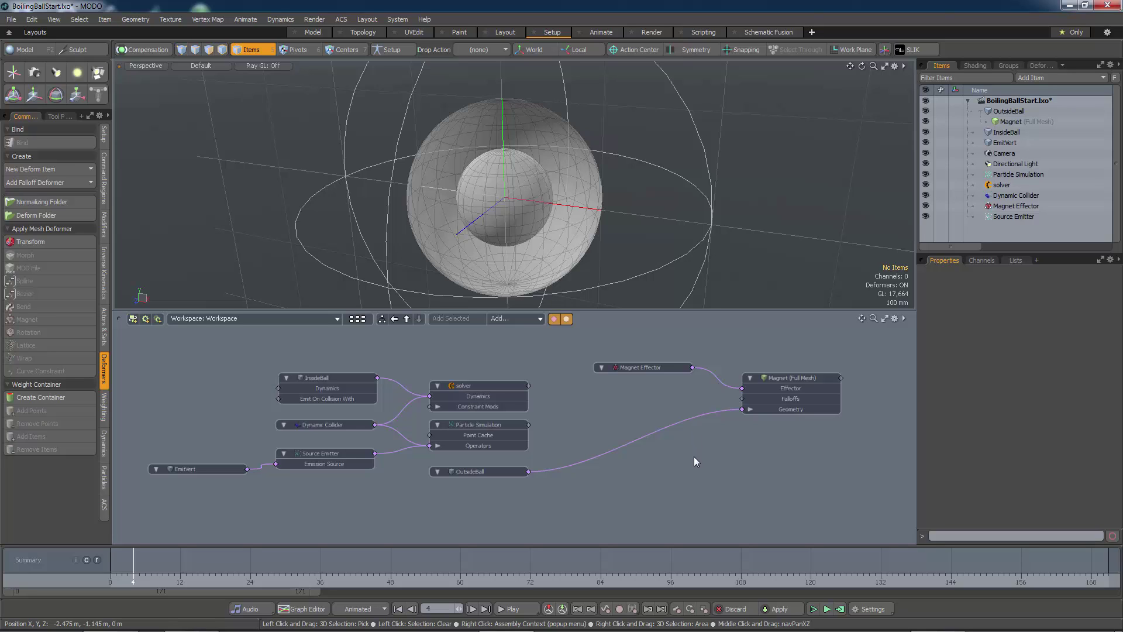
Set the Magnet Effector's range to 120 mm and its solid core to 100 mm
{"action": "left_click", "coordinate": [647, 366]}
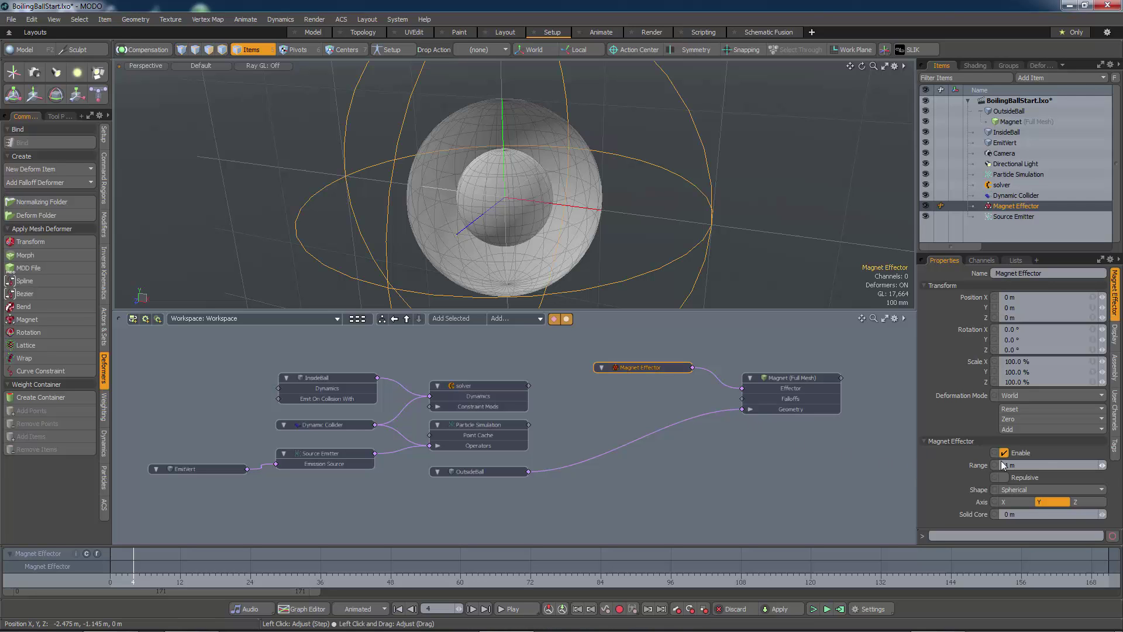
{"action": "left_click_drag", "start_coordinate": [1102, 465], "coordinate": [1041, 465]}
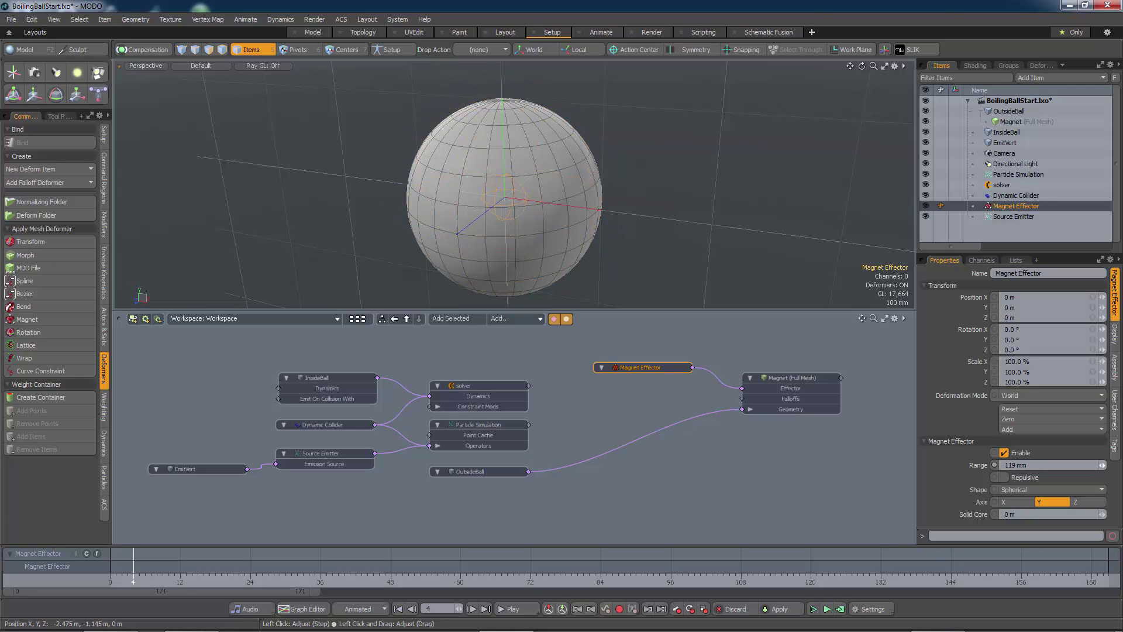
{"action": "left_click_drag", "start_coordinate": [1041, 465], "coordinate": [1044, 465]}
{"action": "left_click_drag", "start_coordinate": [1103, 514], "coordinate": [1105, 515]}
{"action": "left_click_drag", "start_coordinate": [1105, 515], "coordinate": [1106, 515]}
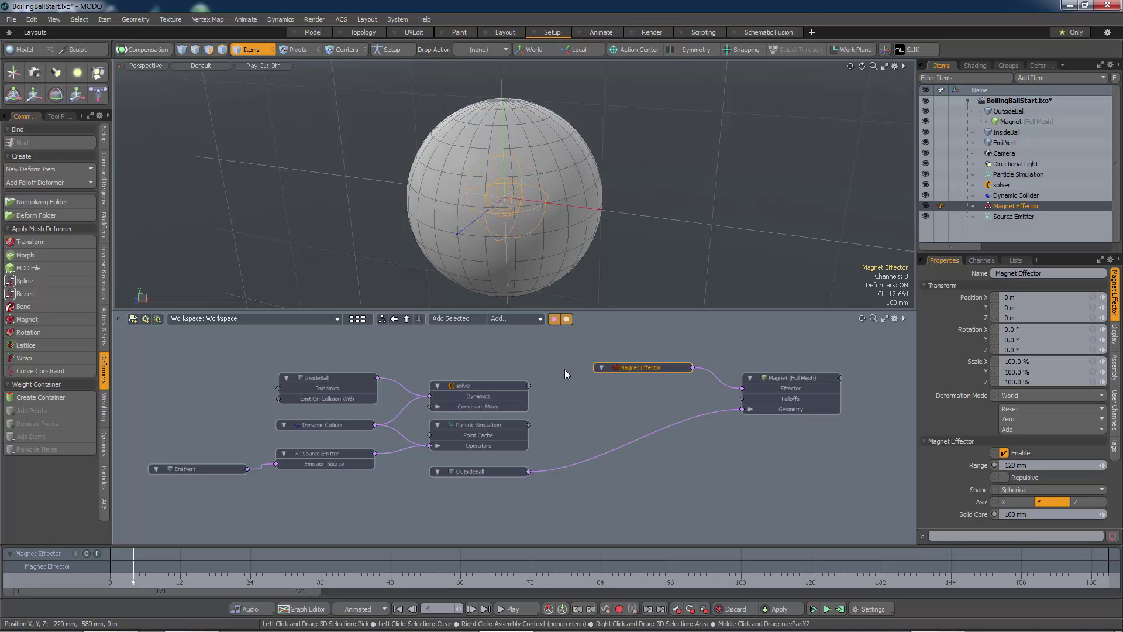
Make room among the magnet nodes, add a Particle Constraint:Position modifier, and link Particle Simulation to its Particle Source input
{"action": "left_click_drag", "start_coordinate": [648, 370], "coordinate": [679, 351]}
{"action": "left_click_drag", "start_coordinate": [779, 380], "coordinate": [819, 391]}
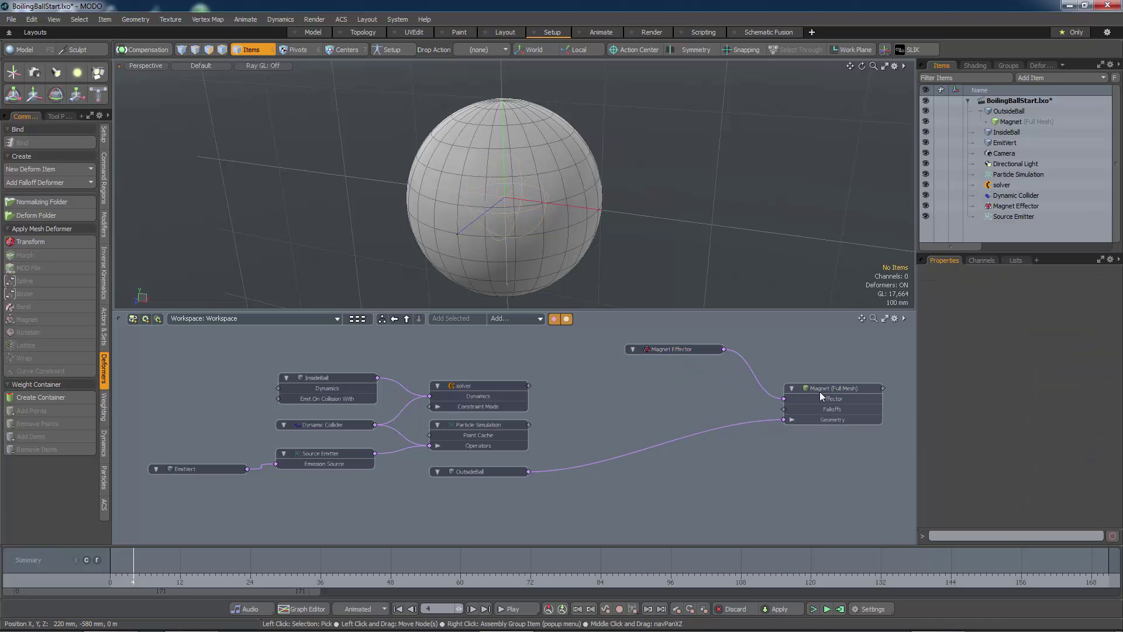
{"action": "left_click_drag", "start_coordinate": [686, 349], "coordinate": [721, 350]}
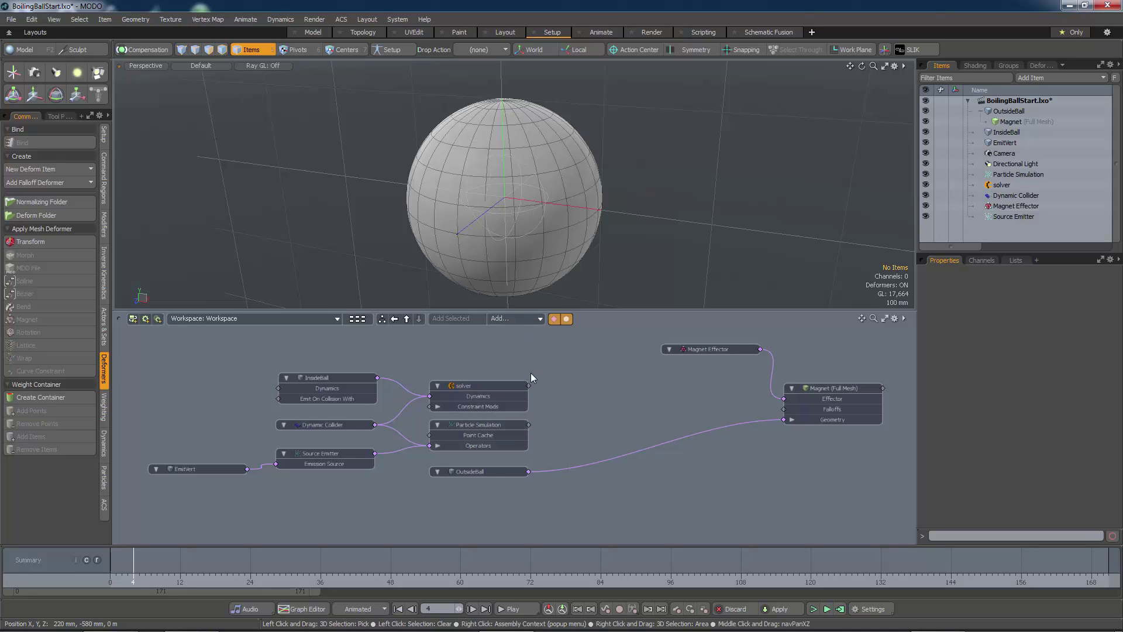
{"action": "left_click", "coordinate": [523, 319]}
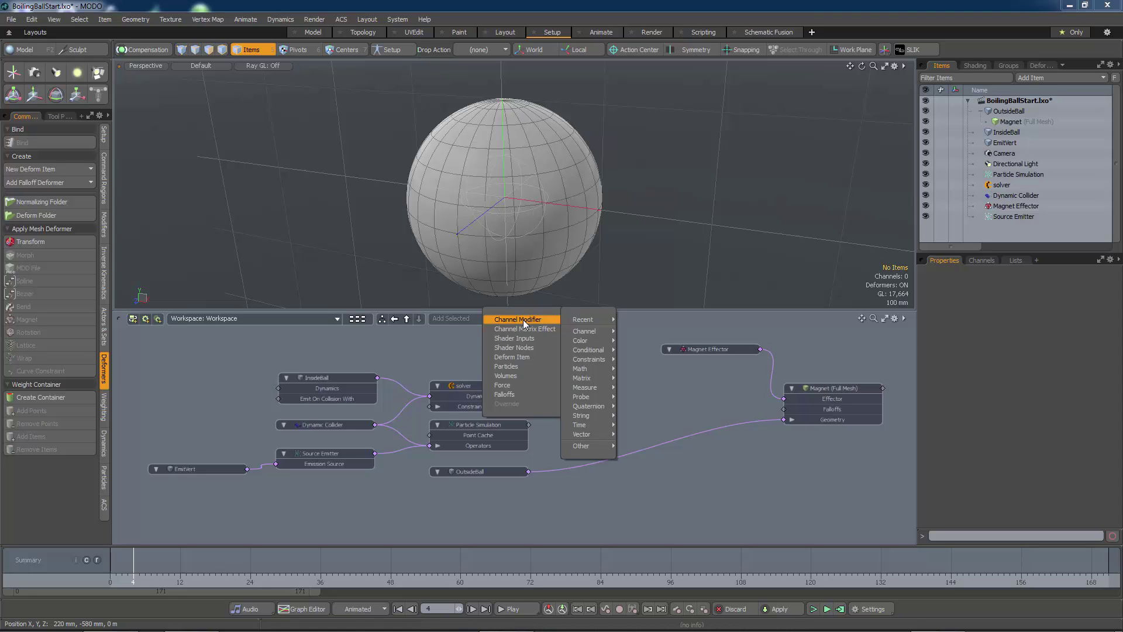
{"action": "mouse_move", "coordinate": [529, 339]}
{"action": "mouse_move", "coordinate": [596, 360]}
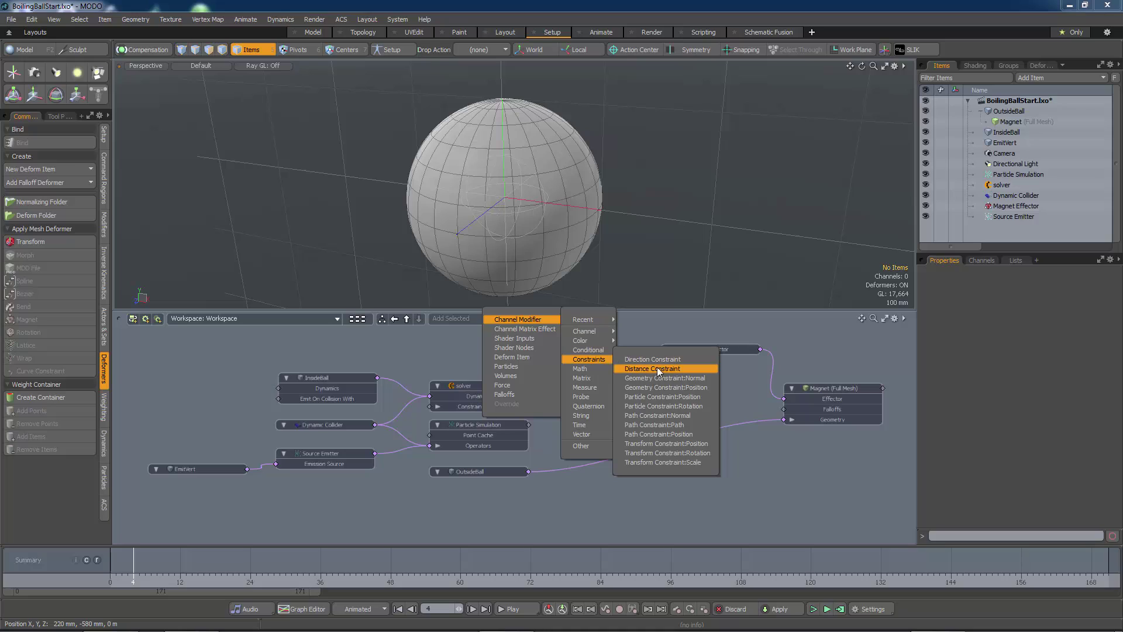
{"action": "left_click", "coordinate": [668, 398]}
{"action": "left_click_drag", "start_coordinate": [616, 393], "coordinate": [651, 390]}
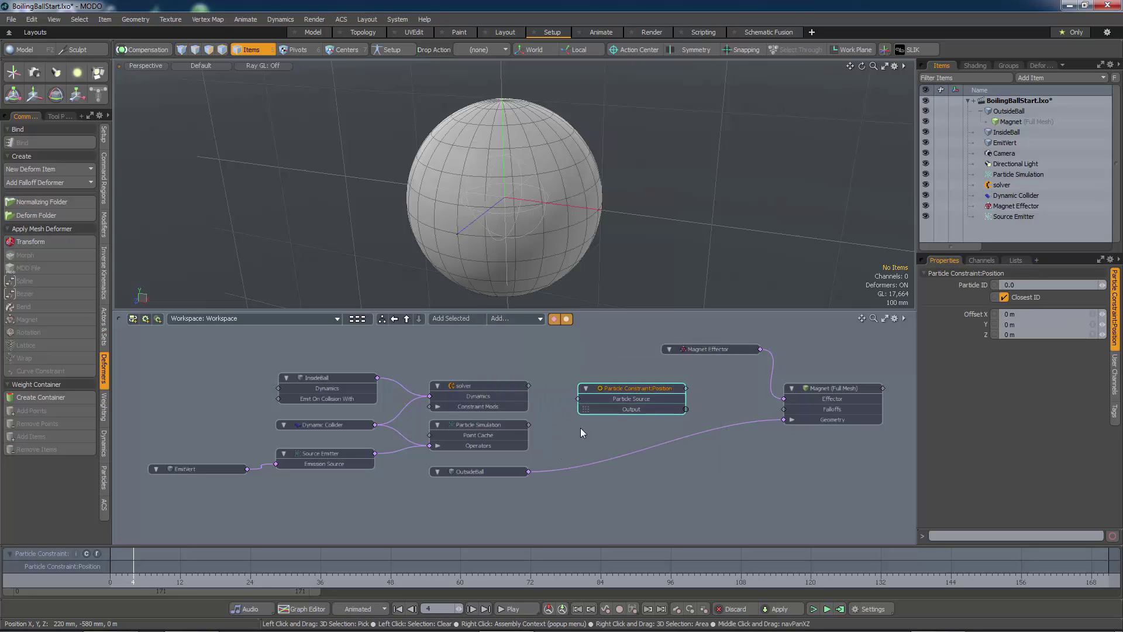
{"action": "left_click_drag", "start_coordinate": [528, 425], "coordinate": [577, 398]}
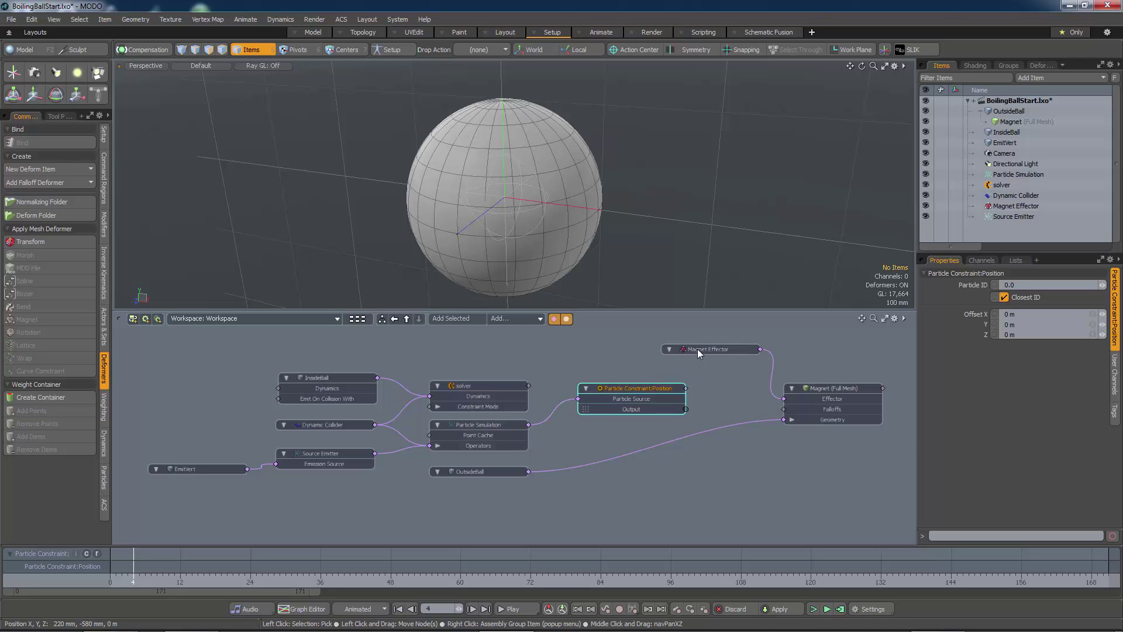
Space out the magnet nodes and expose the World Position channel on the Magnet Effector node
{"action": "left_click_drag", "start_coordinate": [711, 348], "coordinate": [720, 349]}
{"action": "left_click_drag", "start_coordinate": [836, 388], "coordinate": [864, 410]}
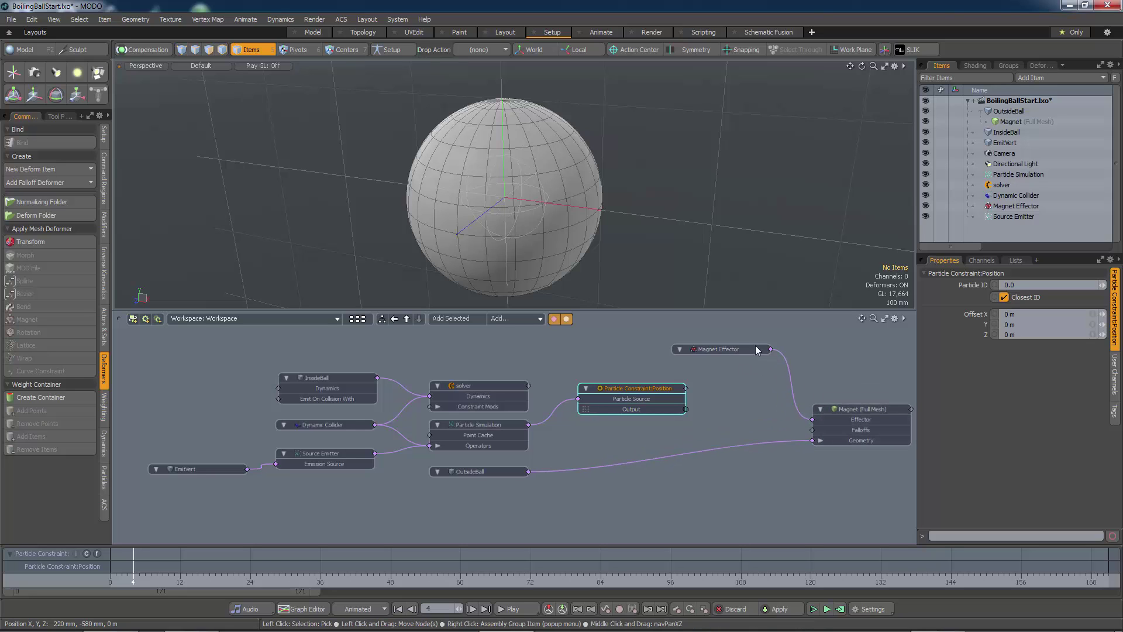
{"action": "left_click_drag", "start_coordinate": [755, 349], "coordinate": [784, 344]}
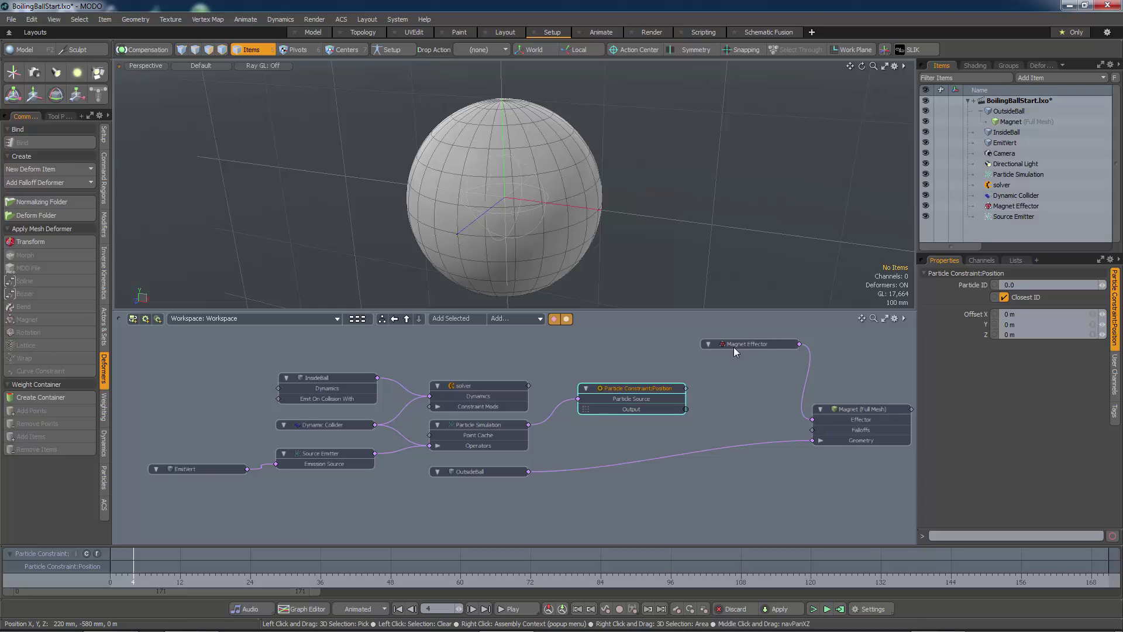
{"action": "left_click", "coordinate": [981, 261]}
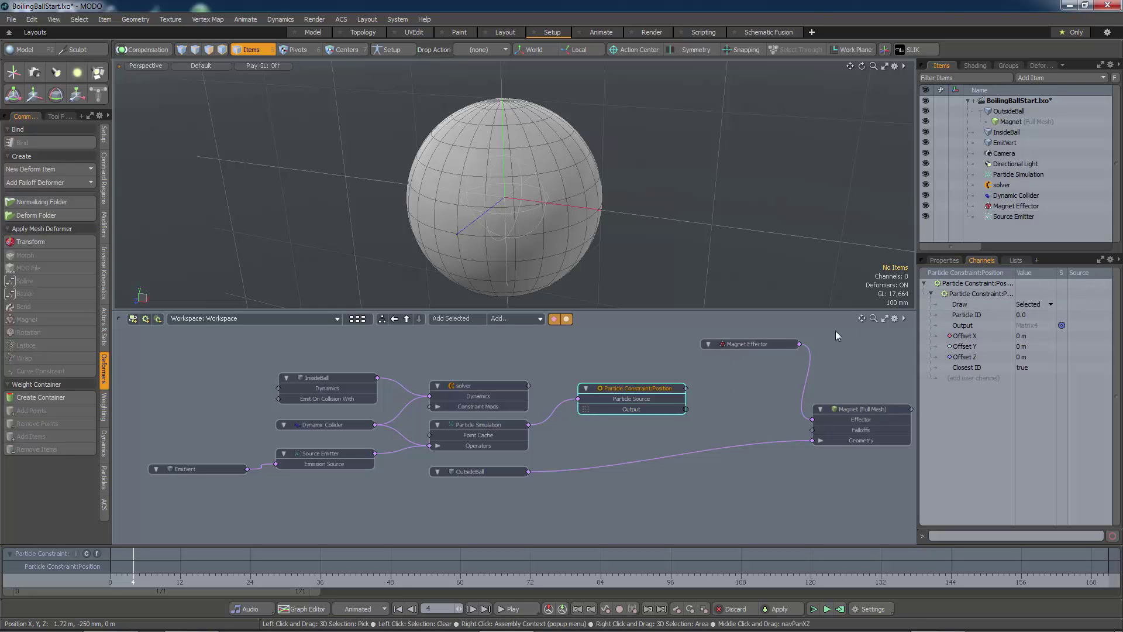
{"action": "left_click", "coordinate": [770, 343]}
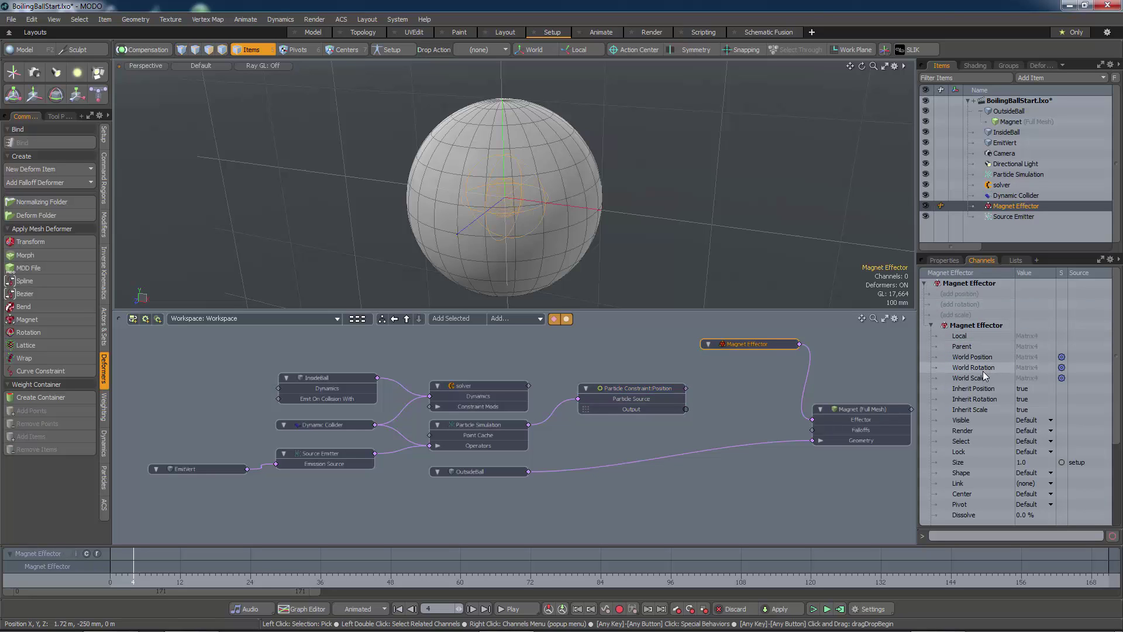
{"action": "left_click_drag", "start_coordinate": [972, 356], "coordinate": [736, 362]}
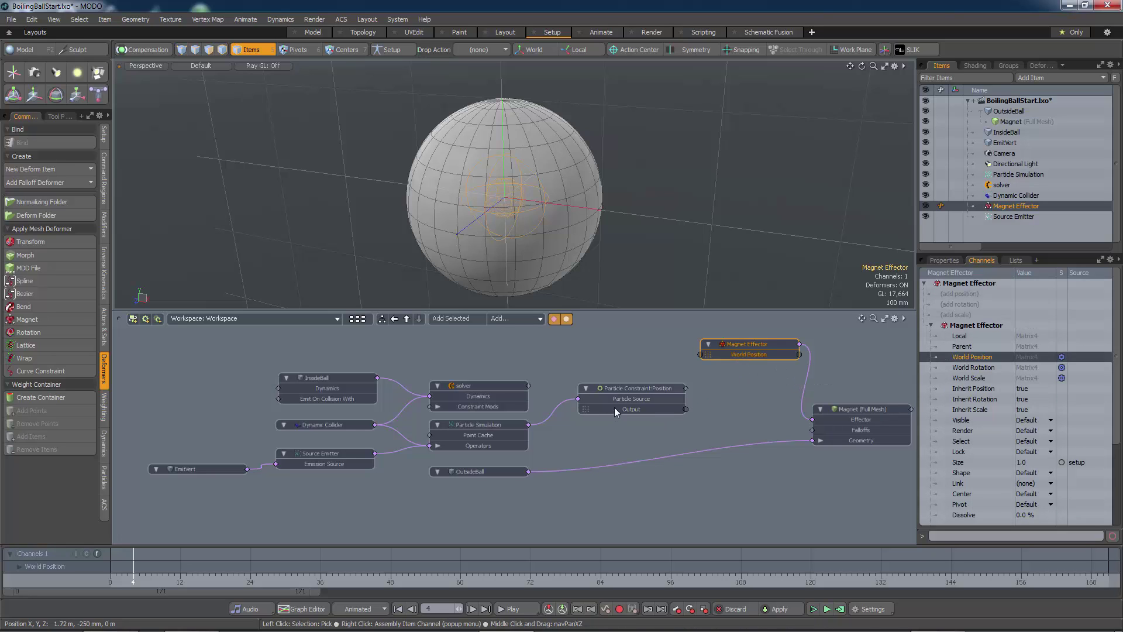
Link the Particle Constraint:Position output to the Magnet Effector's World Position input and tidy the node placement
{"action": "left_click", "coordinate": [616, 377]}
{"action": "left_click_drag", "start_coordinate": [680, 399], "coordinate": [666, 381]}
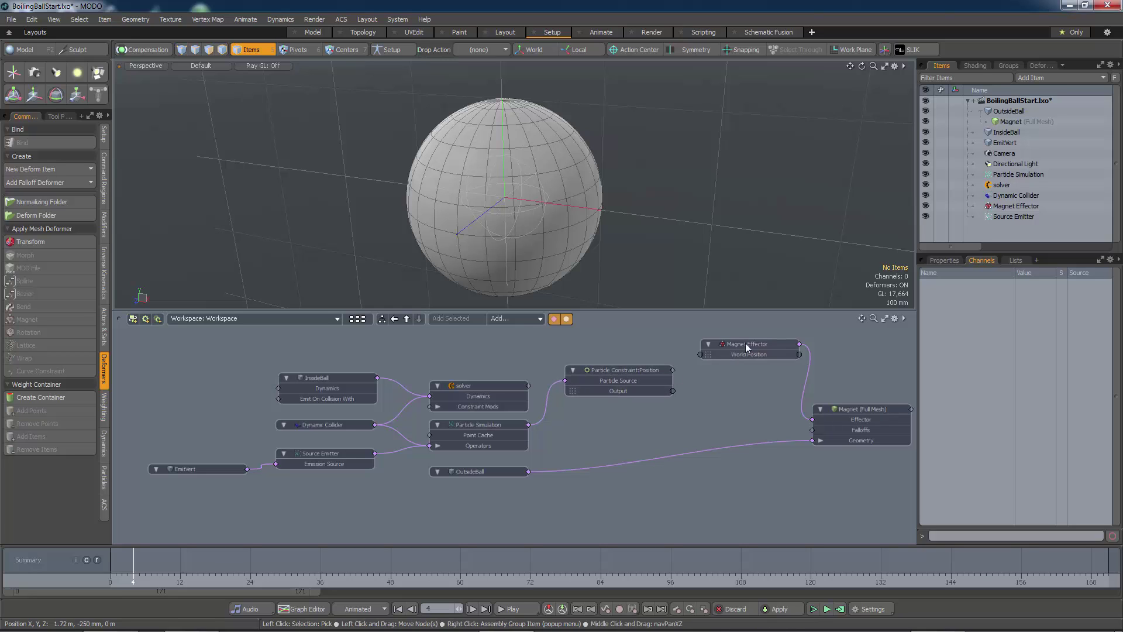
{"action": "left_click_drag", "start_coordinate": [745, 343], "coordinate": [750, 344]}
{"action": "left_click_drag", "start_coordinate": [673, 391], "coordinate": [704, 357]}
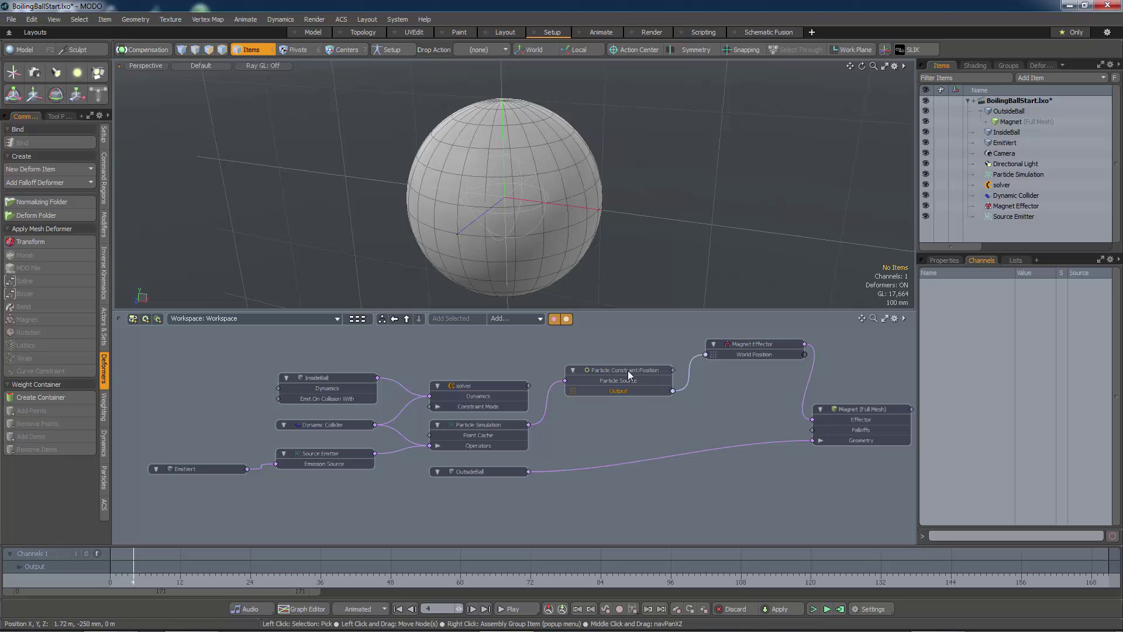
{"action": "left_click_drag", "start_coordinate": [627, 370], "coordinate": [648, 385]}
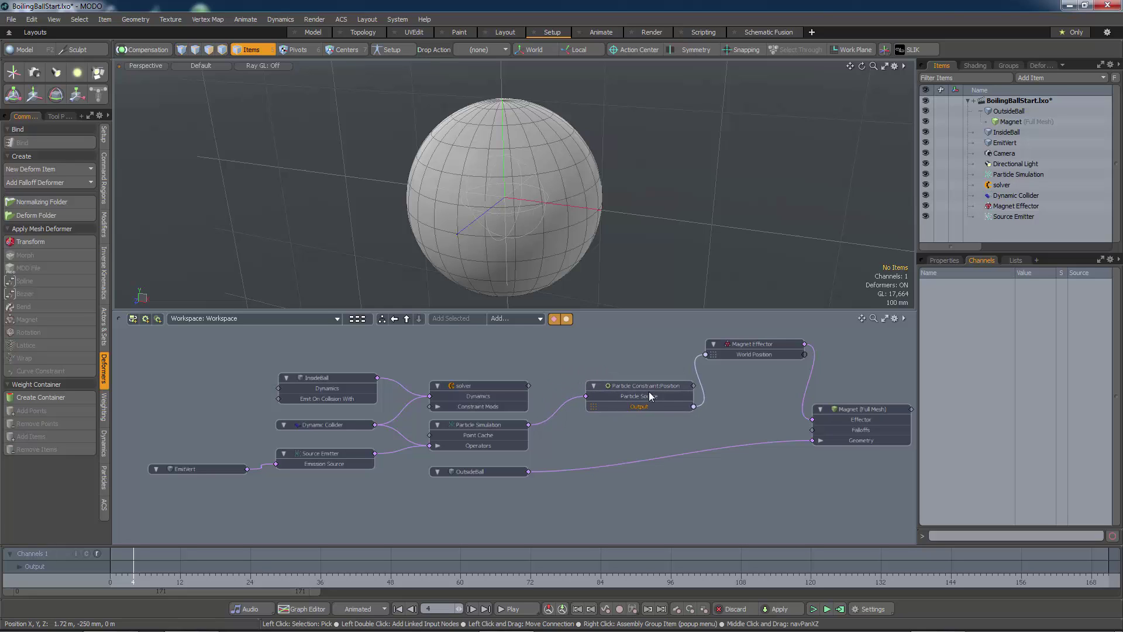
Expose the Particle ID channel on the Particle Constraint:Position node and link the ID output of a new Generate ID modifier to it
{"action": "right_click", "coordinate": [644, 385]}
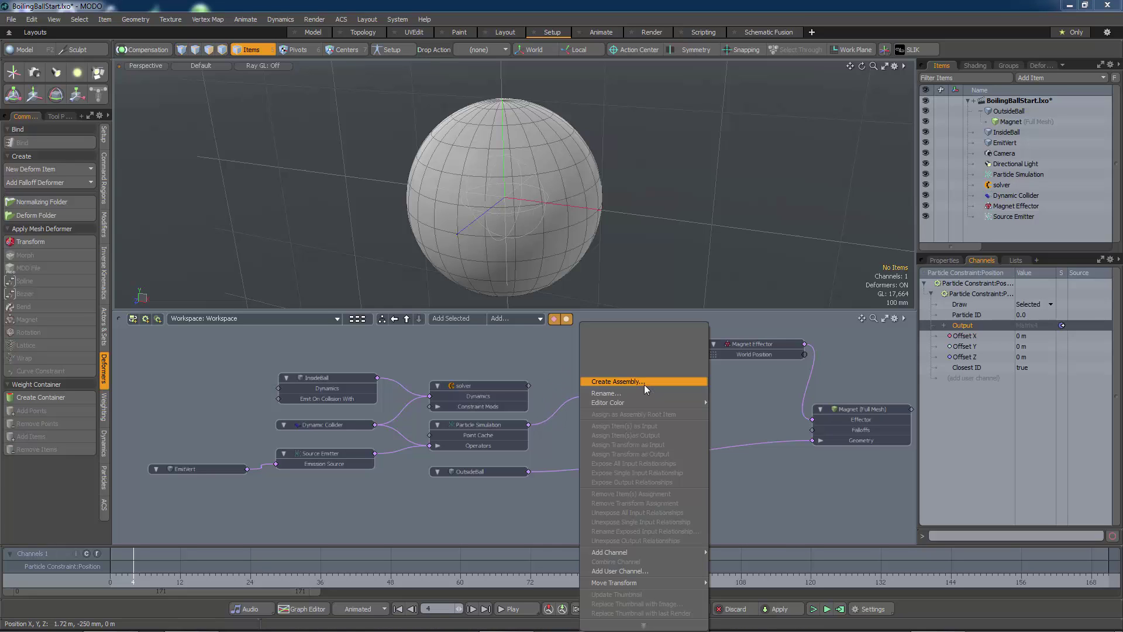
{"action": "mouse_move", "coordinate": [649, 553]}
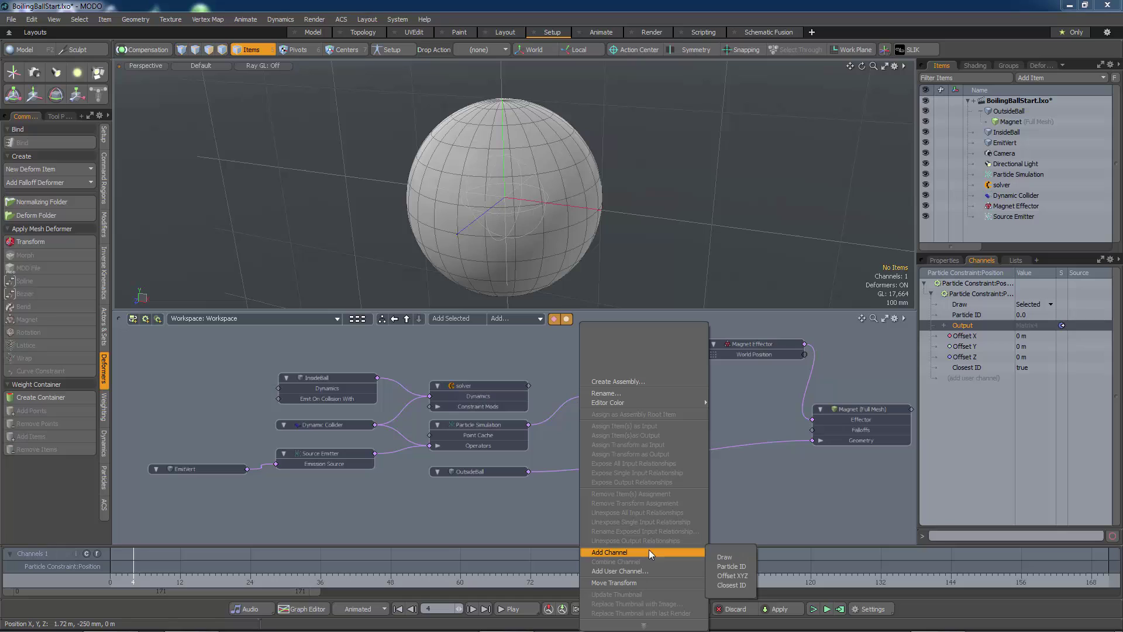
{"action": "left_click", "coordinate": [732, 567]}
{"action": "left_click", "coordinate": [528, 318]}
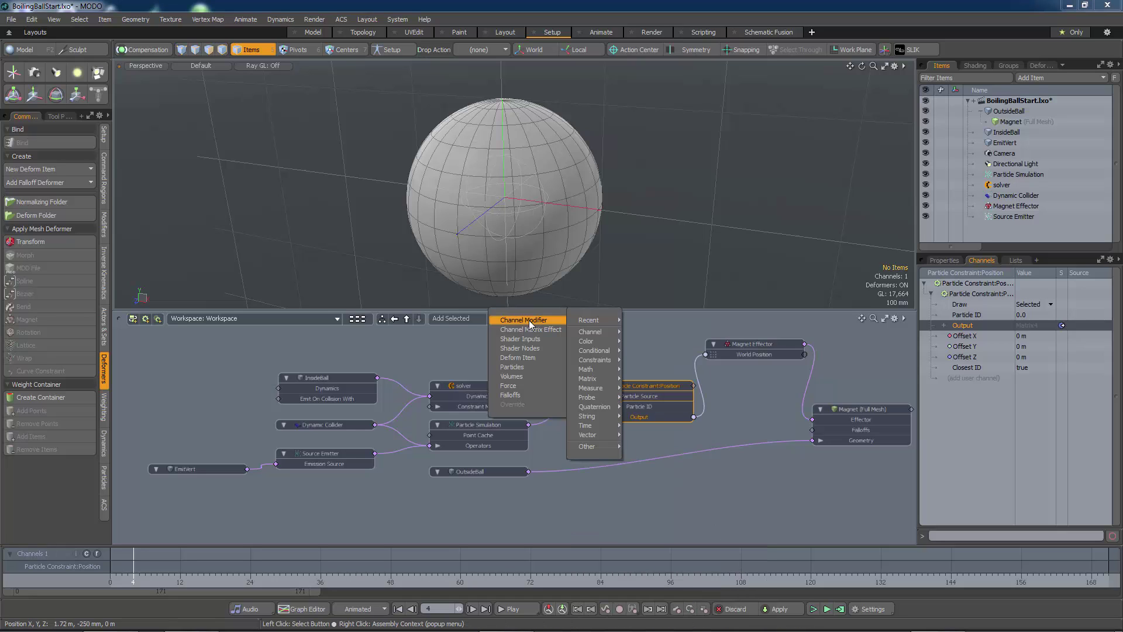
{"action": "mouse_move", "coordinate": [592, 333]}
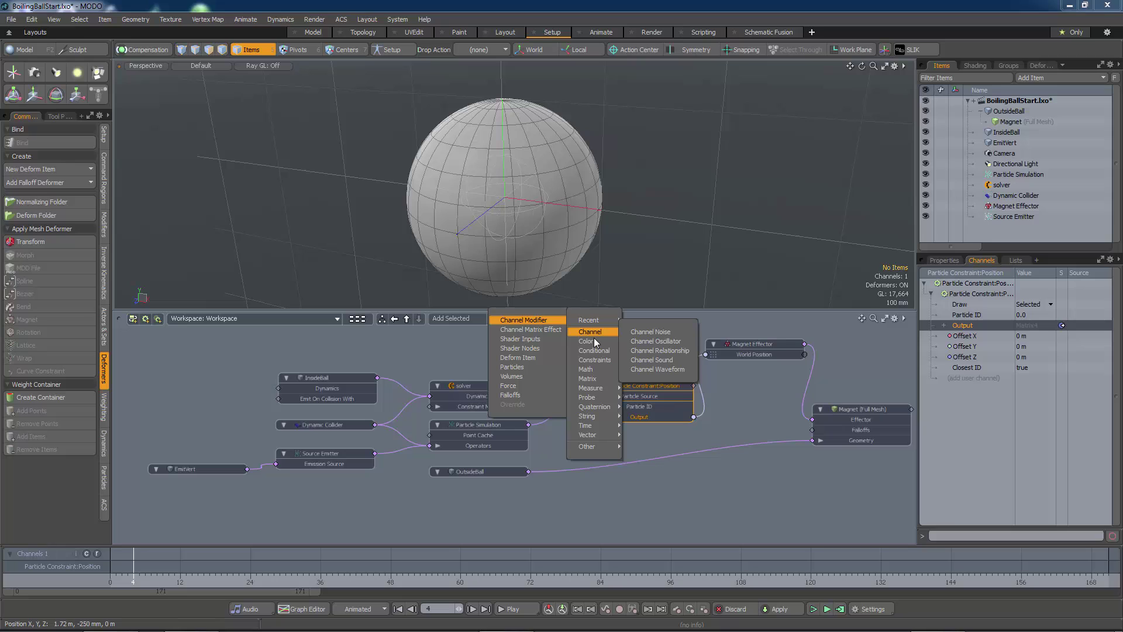
{"action": "mouse_move", "coordinate": [598, 443]}
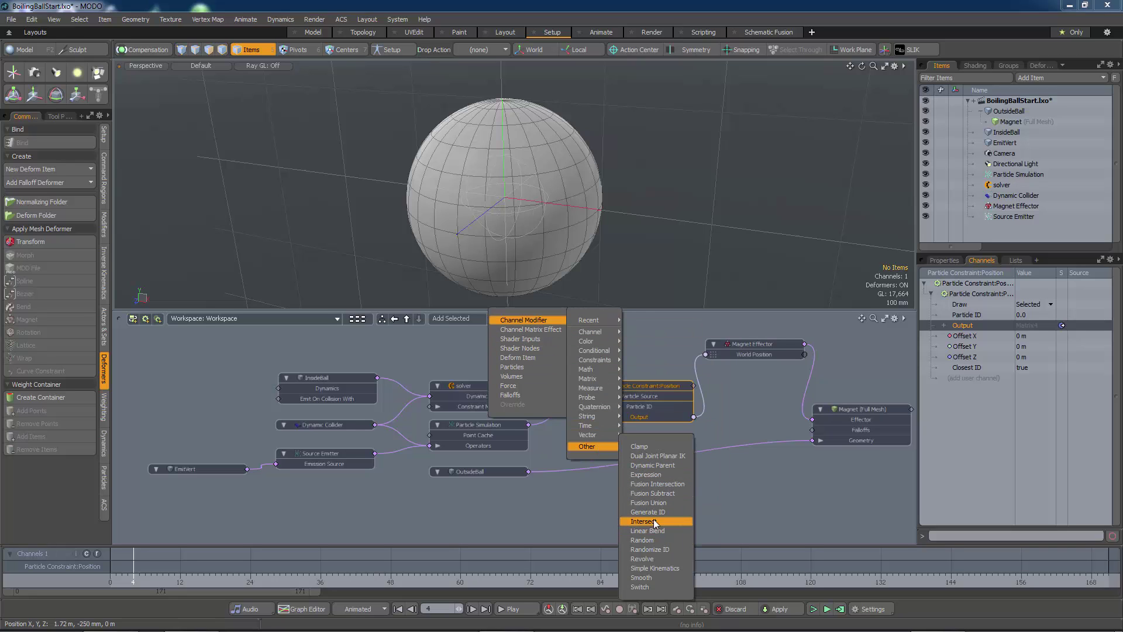
{"action": "left_click", "coordinate": [653, 512]}
{"action": "left_click_drag", "start_coordinate": [616, 443], "coordinate": [585, 407]}
Set the Generate ID modifier's Index to 1
{"action": "double_click", "coordinate": [560, 502]}
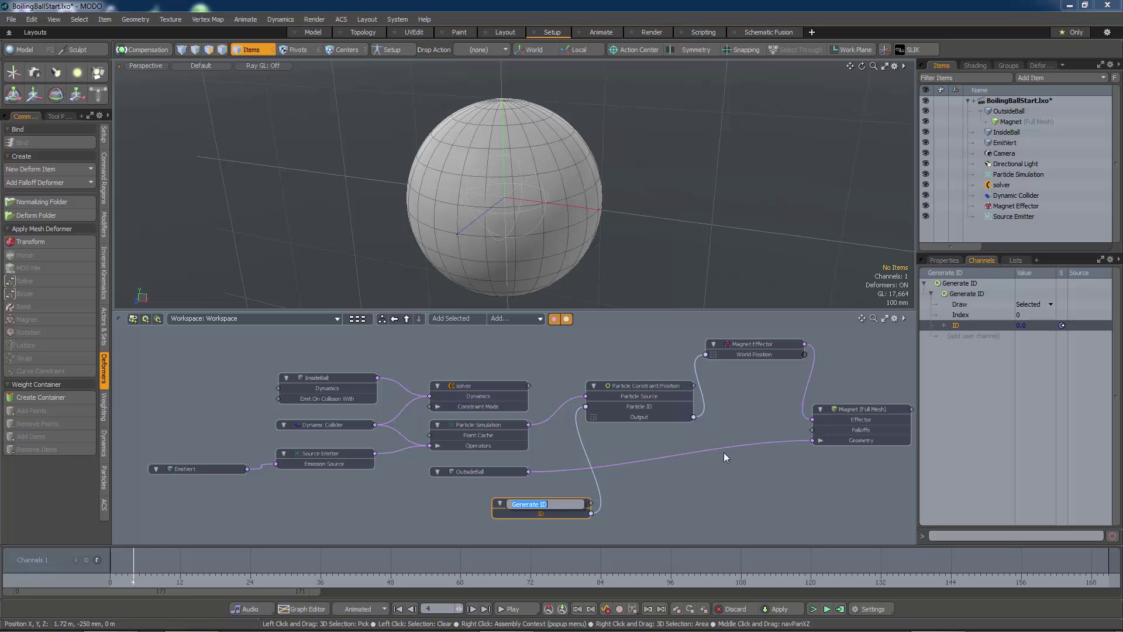
{"action": "left_click", "coordinate": [944, 260]}
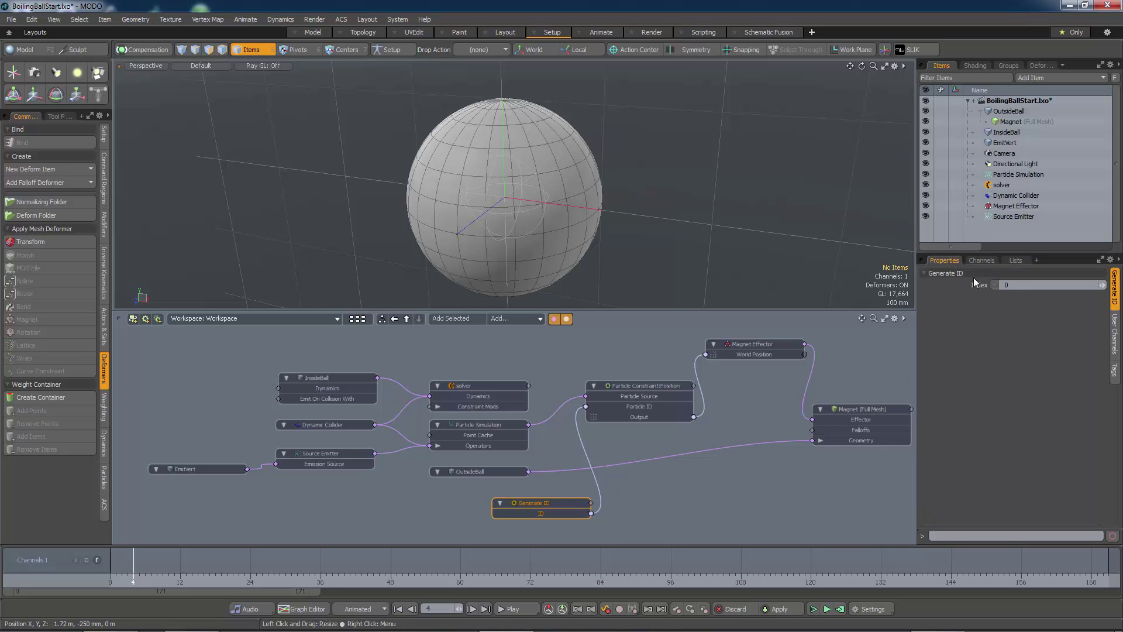
{"action": "left_click", "coordinate": [1008, 285]}
{"action": "type", "text": "1"}
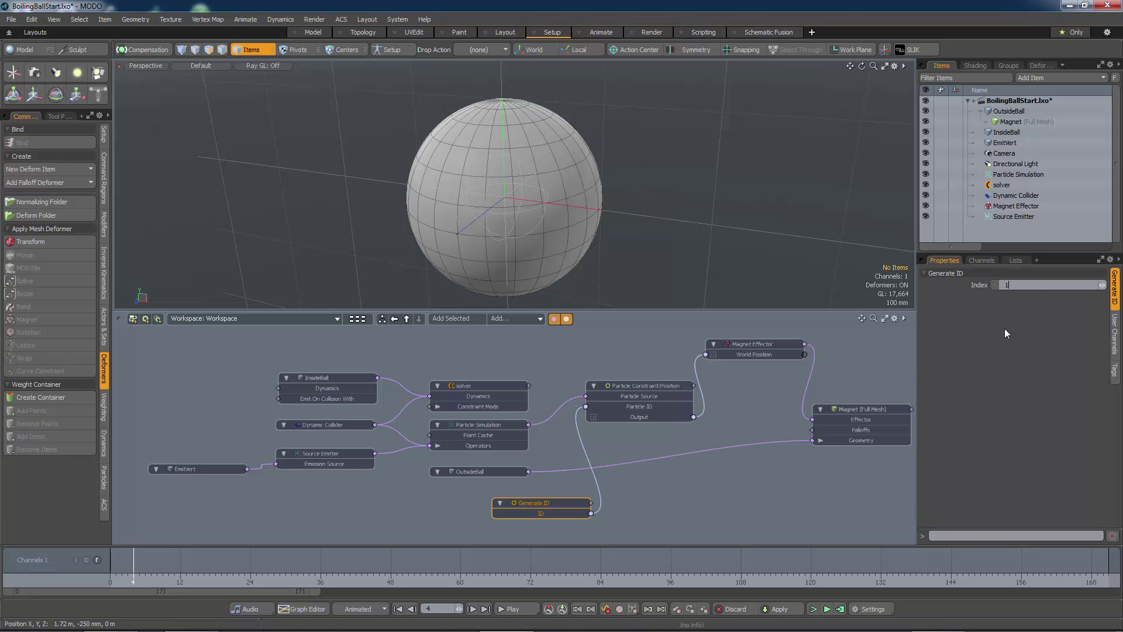
{"action": "key", "text": "Return"}
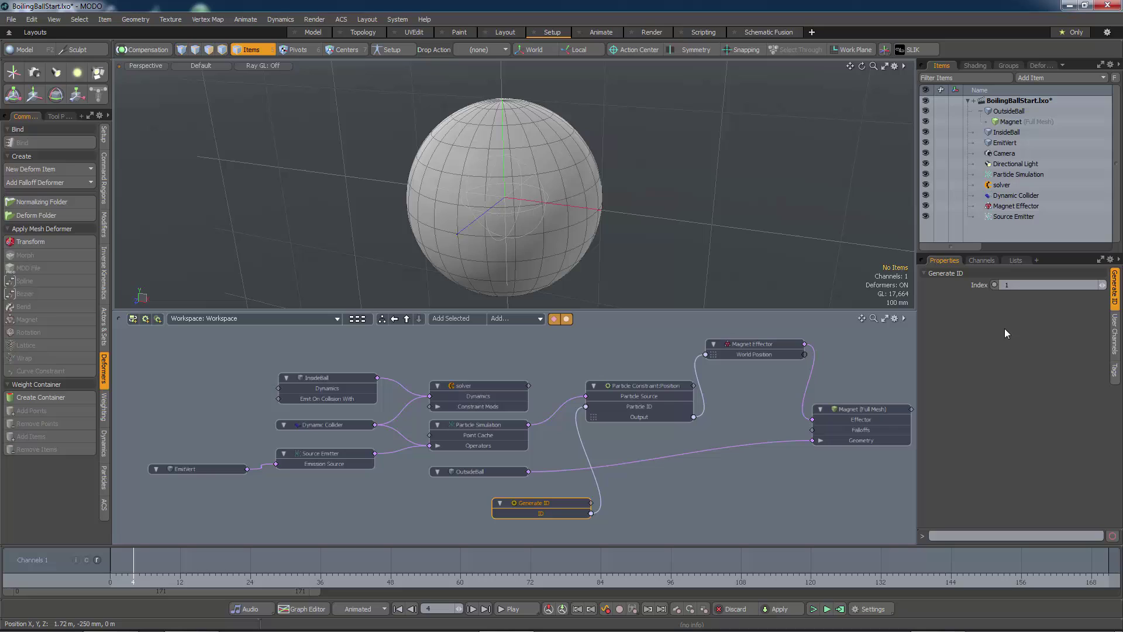
Preview the live simulation and turn on the Repulsive option for the Magnet Effector
{"action": "left_click", "coordinate": [826, 610]}
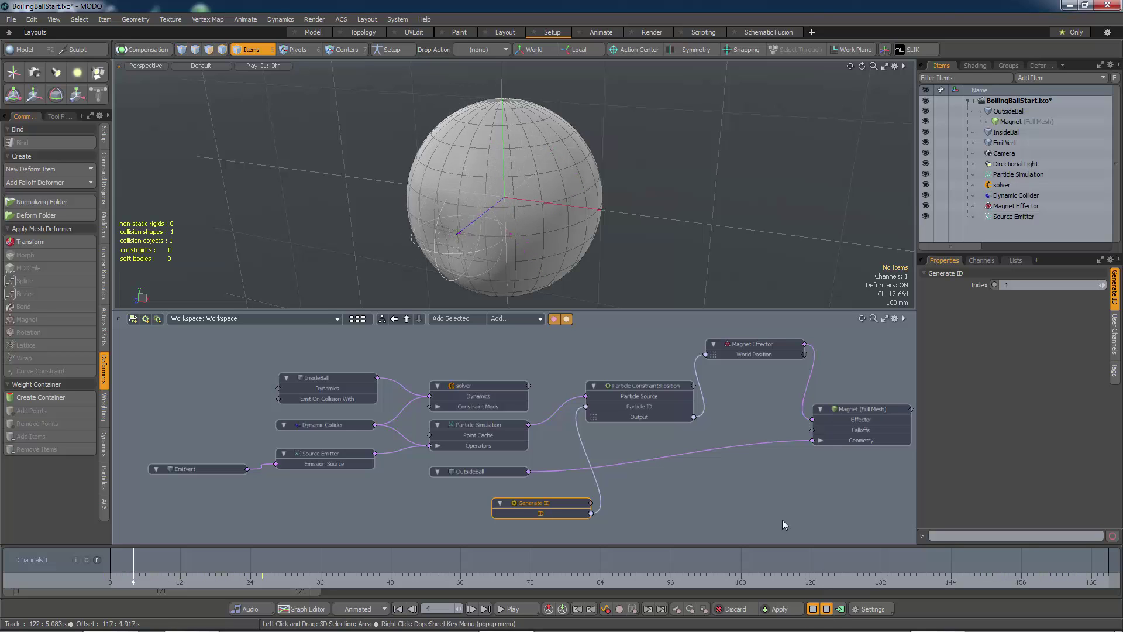
{"action": "left_click", "coordinate": [749, 344]}
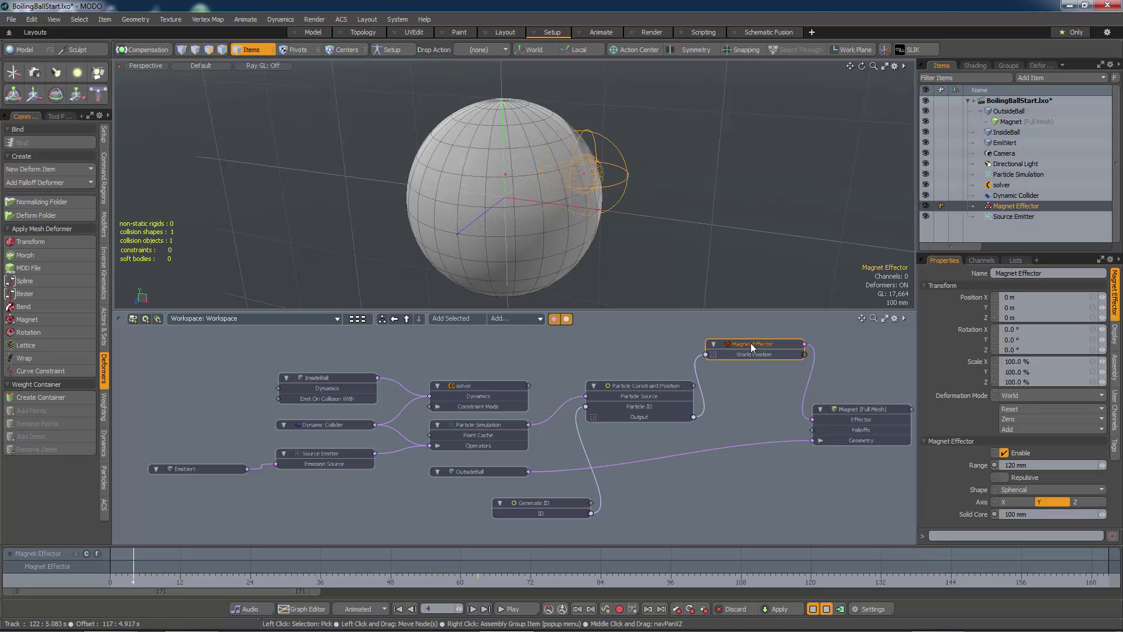
{"action": "left_click", "coordinate": [1004, 477]}
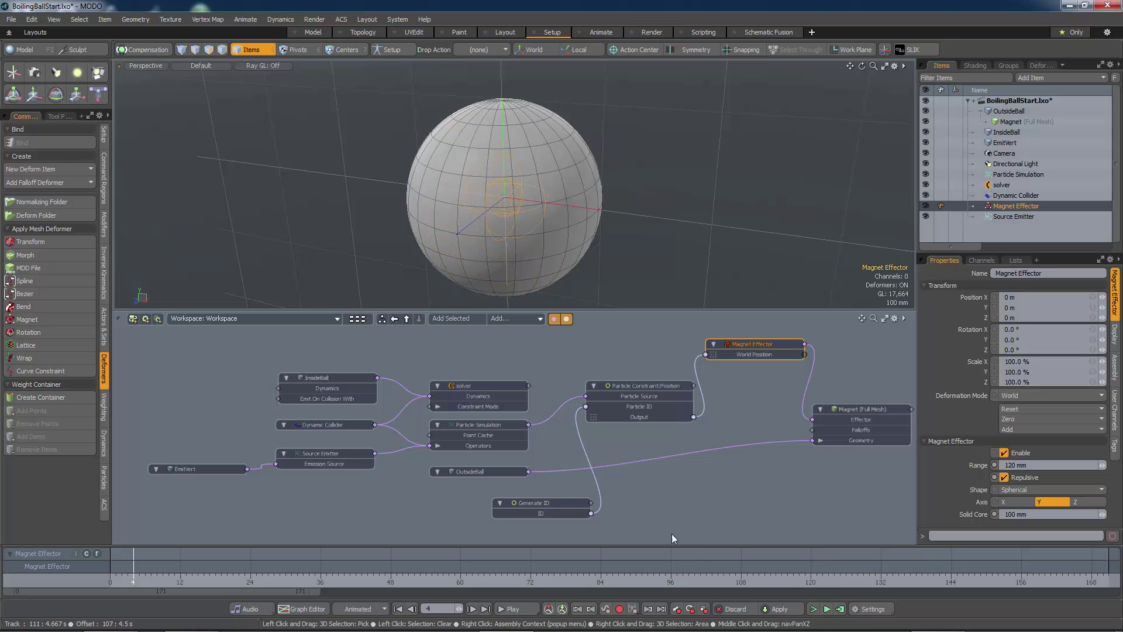
Set the Source Emitter's Initial Velocity to 1 m/s and preview the live simulation
{"action": "left_click", "coordinate": [337, 452]}
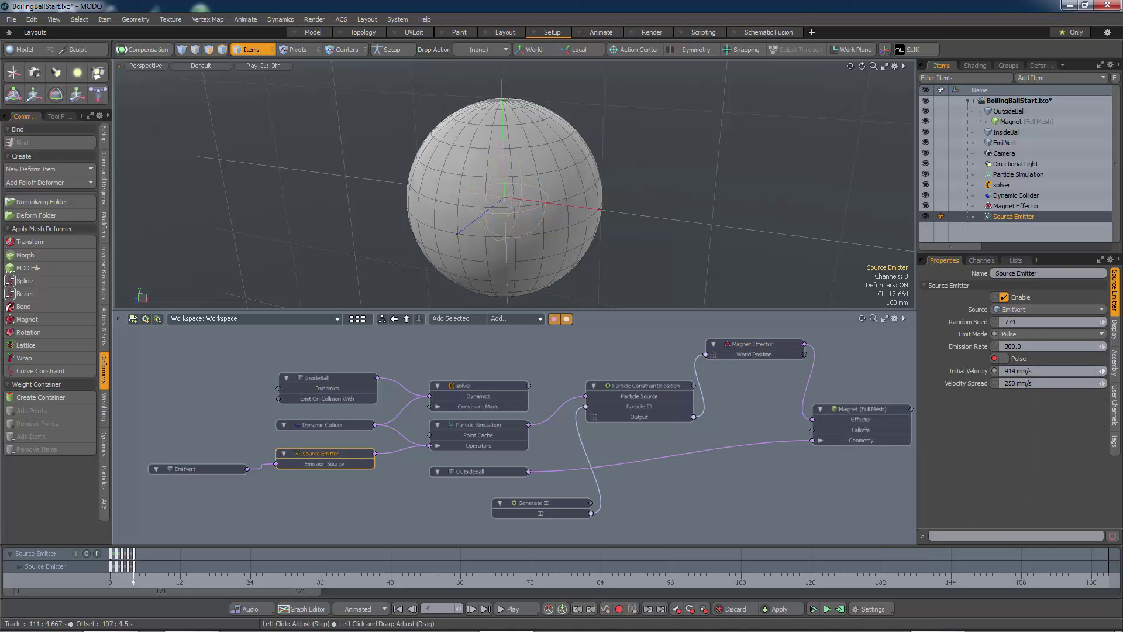
{"action": "type", "text": "1"}
{"action": "key", "text": "Return"}
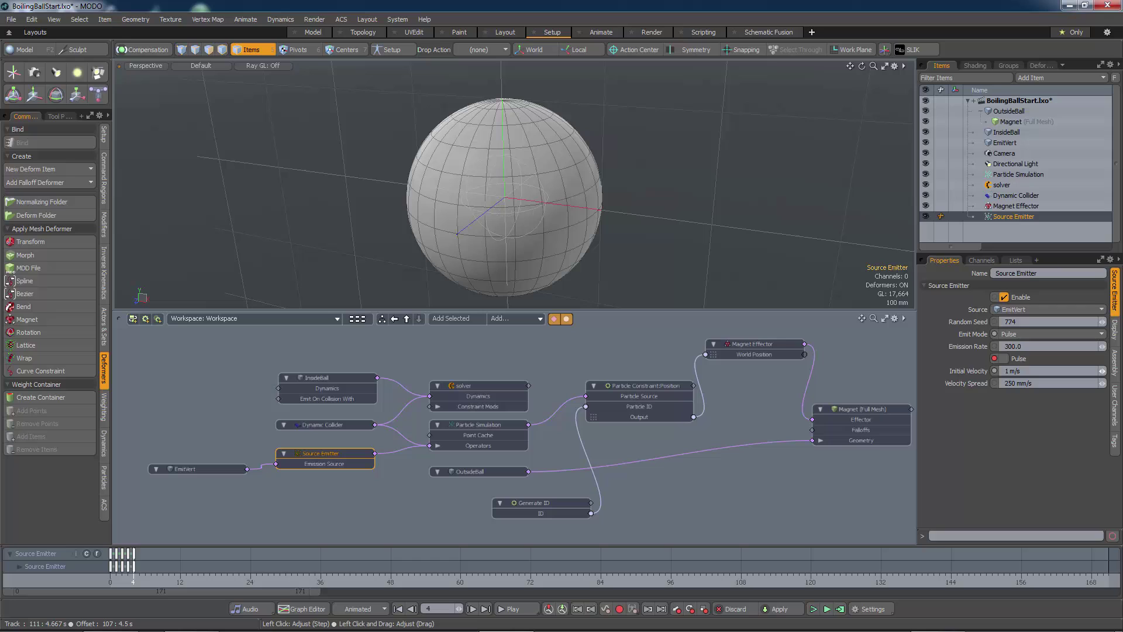
{"action": "left_click", "coordinate": [826, 610]}
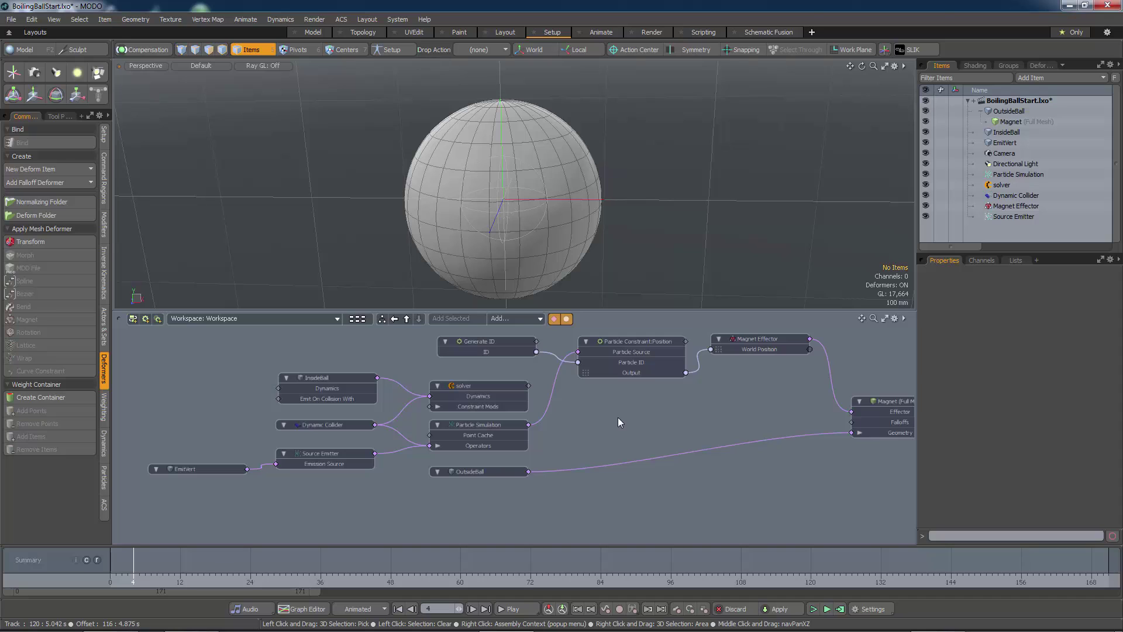
Add a second Particle Constraint:Position modifier to the schematic below the first one
{"action": "left_click", "coordinate": [525, 319]}
{"action": "mouse_move", "coordinate": [585, 356]}
{"action": "left_click", "coordinate": [656, 394]}
Add a second Generate ID modifier with Index 2 and link its ID to the second position constraint's exposed Particle ID channel
{"action": "left_click", "coordinate": [518, 320]}
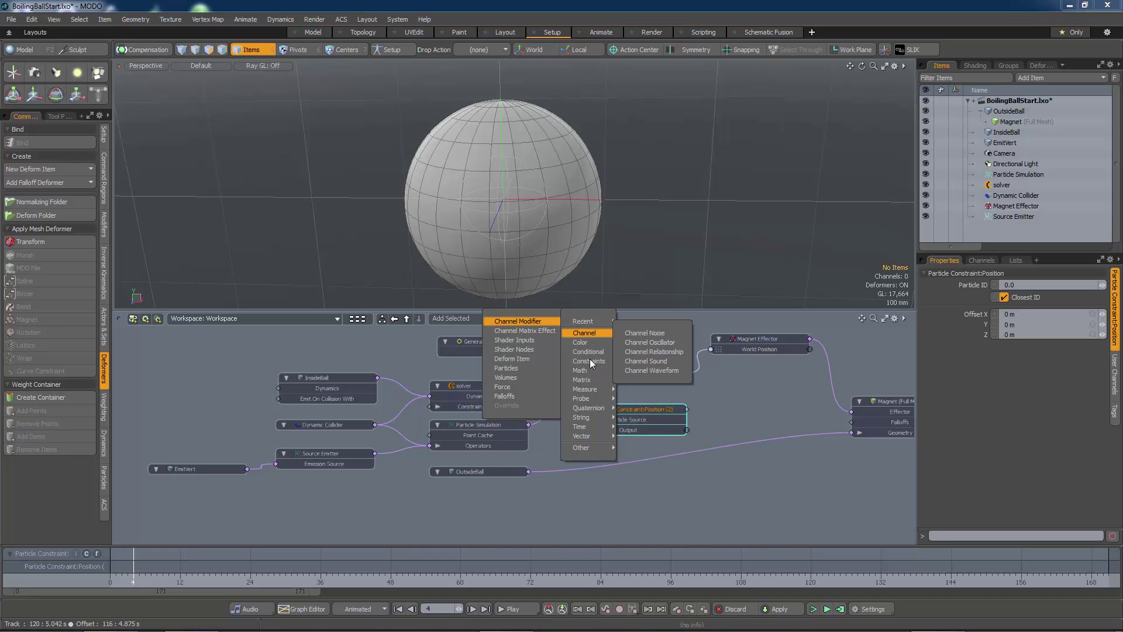
{"action": "mouse_move", "coordinate": [581, 447]}
{"action": "left_click", "coordinate": [642, 513]}
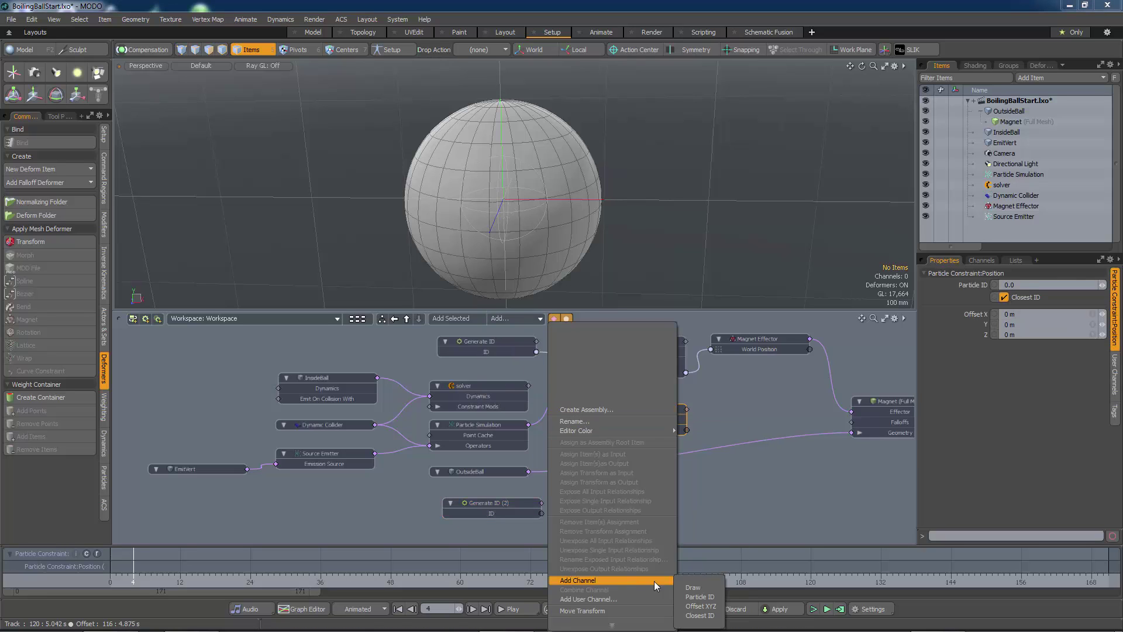
{"action": "left_click_drag", "start_coordinate": [541, 513], "coordinate": [570, 430]}
{"action": "left_click", "coordinate": [497, 504]}
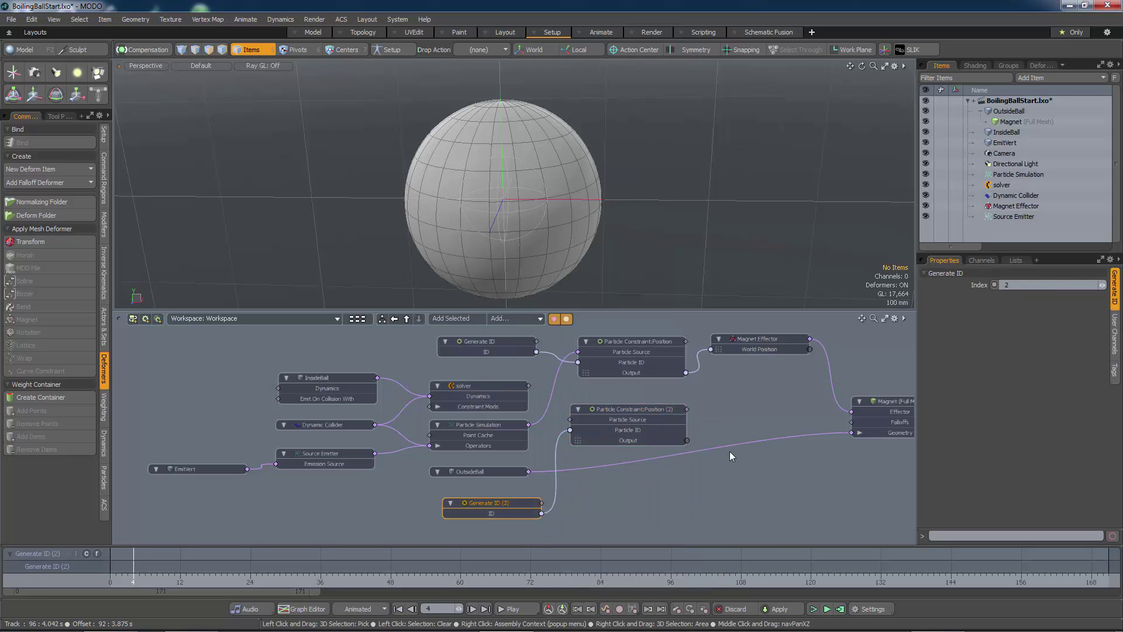
Create a second Magnet Effector and place its node in the schematic beside the second position constraint
{"action": "left_click", "coordinate": [62, 172]}
{"action": "mouse_move", "coordinate": [76, 184]}
{"action": "left_click", "coordinate": [143, 254]}
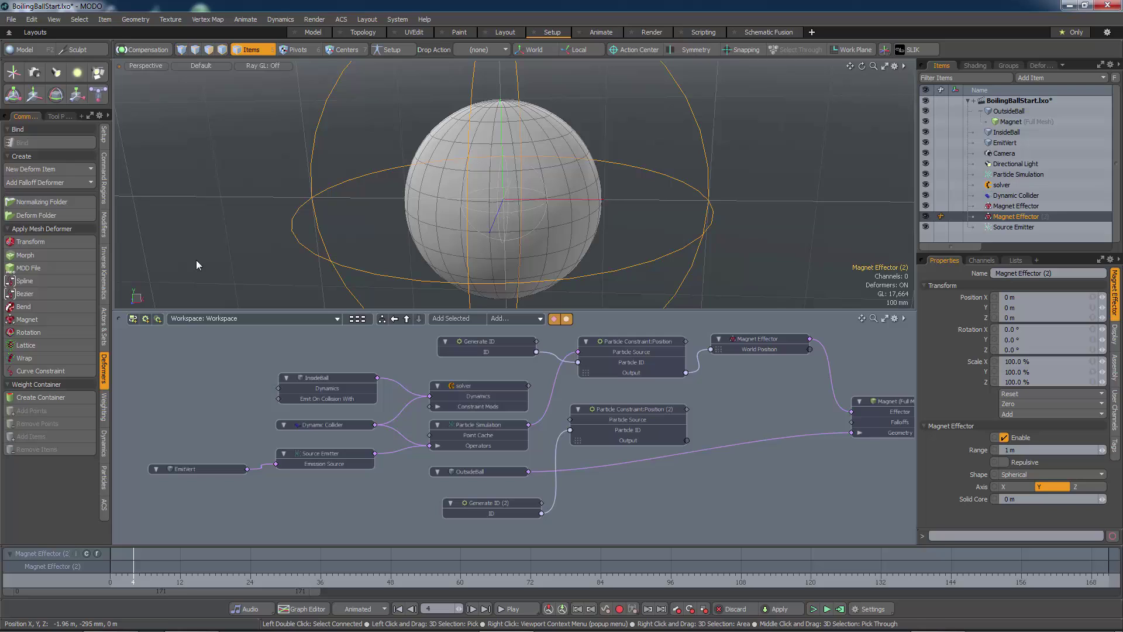
{"action": "left_click", "coordinate": [463, 320]}
{"action": "left_click_drag", "start_coordinate": [590, 430], "coordinate": [815, 414]}
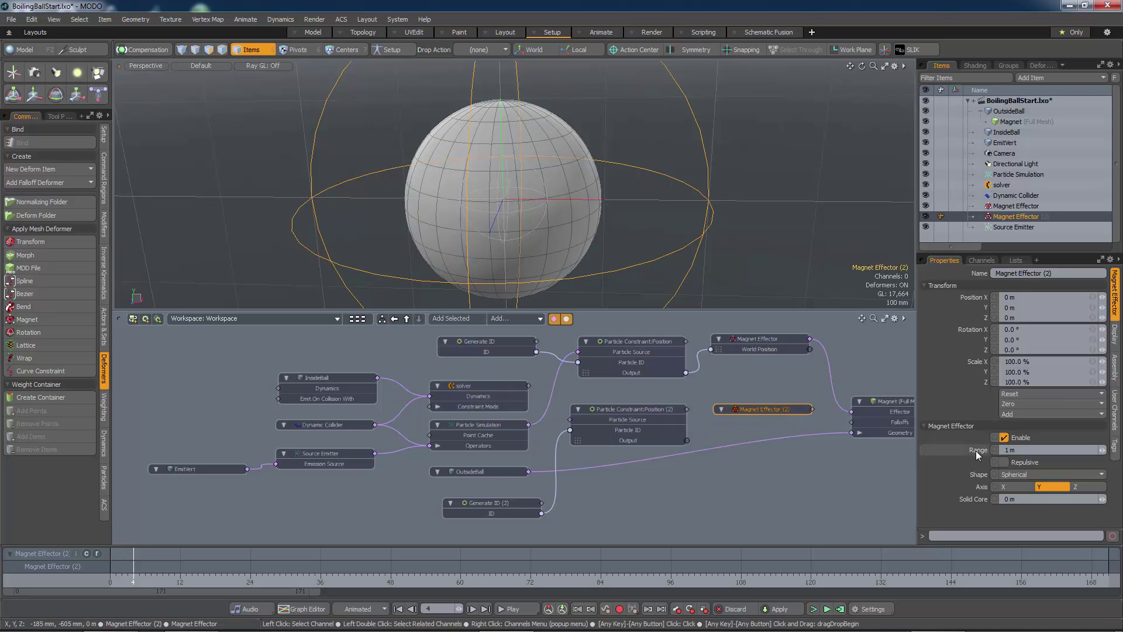
Make the second Magnet Effector repulsive with a range of 120 mm and a solid core of 100 mm
{"action": "left_click_drag", "start_coordinate": [1007, 452], "coordinate": [1004, 451]}
{"action": "left_click", "coordinate": [1003, 462]}
{"action": "type", "text": "100mm"}
{"action": "key", "text": "Return"}
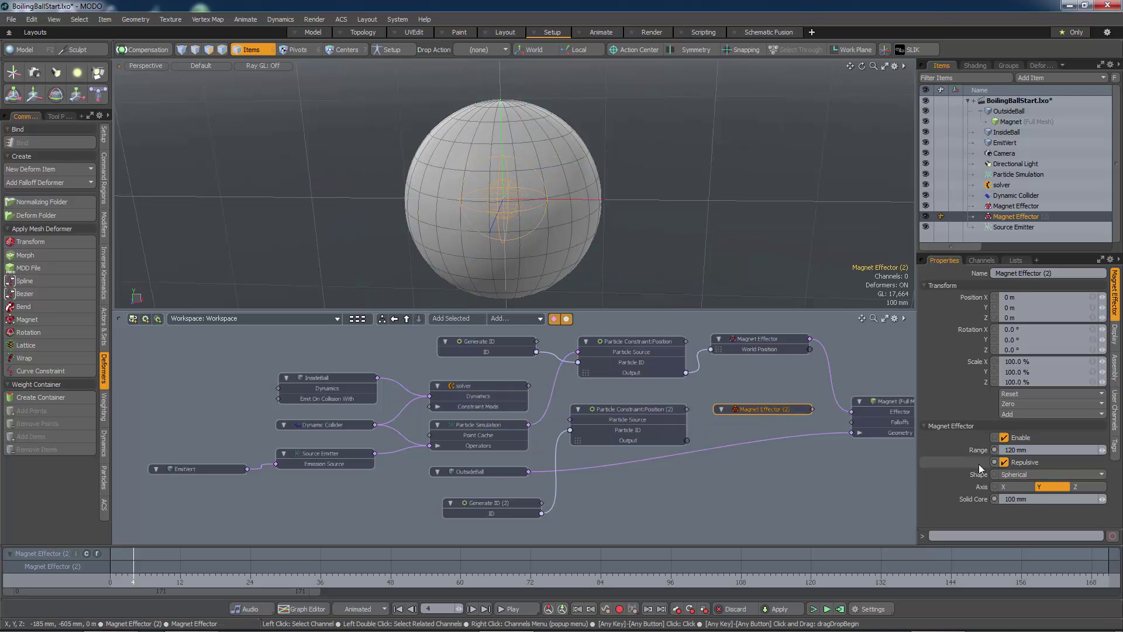
Move the first Magnet node up, add a second Magnet deformer to the schematic, and link the second Magnet Effector to its Effector input
{"action": "left_click_drag", "start_coordinate": [878, 404], "coordinate": [868, 341]}
{"action": "left_click", "coordinate": [72, 170]}
{"action": "mouse_move", "coordinate": [77, 208]}
{"action": "left_click", "coordinate": [156, 219]}
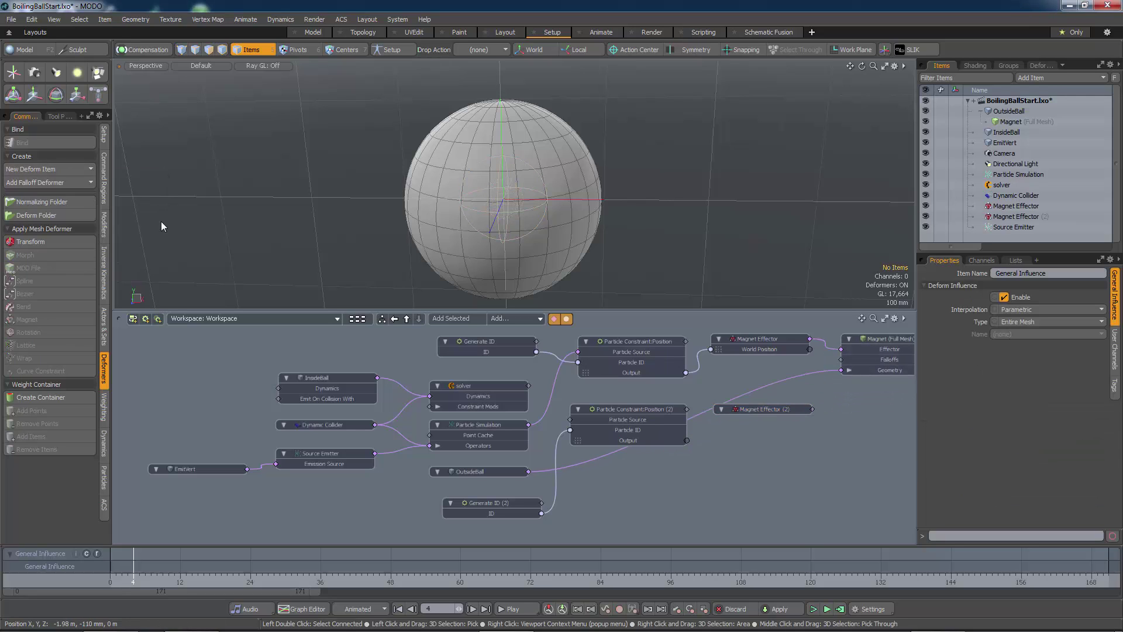
{"action": "left_click", "coordinate": [459, 320]}
{"action": "left_click_drag", "start_coordinate": [599, 425], "coordinate": [812, 409]}
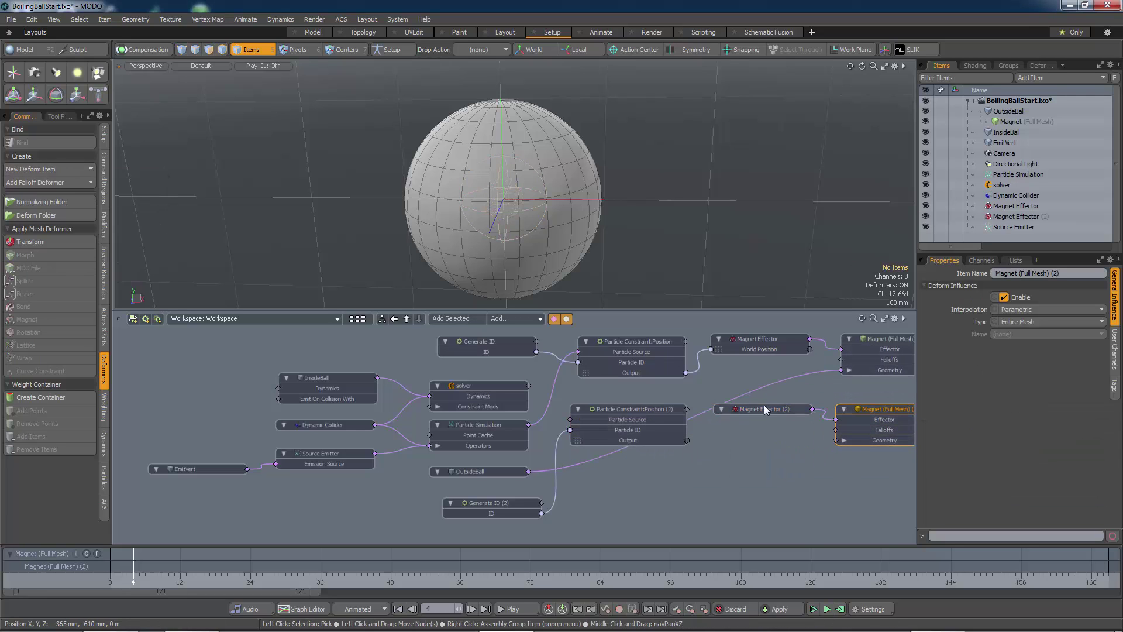
Expose World Position on the second Magnet Effector node and link the second position constraint's Output to it
{"action": "left_click", "coordinate": [767, 408]}
{"action": "left_click", "coordinate": [981, 260]}
{"action": "left_click_drag", "start_coordinate": [972, 358], "coordinate": [763, 411]}
{"action": "left_click_drag", "start_coordinate": [687, 440], "coordinate": [713, 420]}
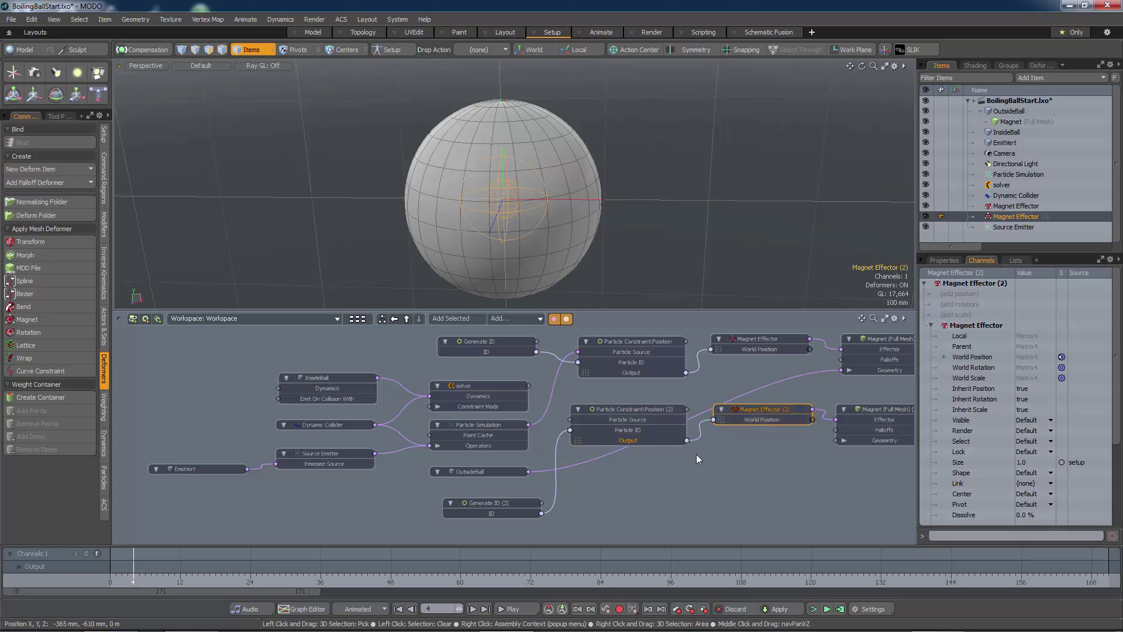
Link OutsideBall to the second Magnet's Geometry and Particle Simulation to the second constraint's Particle Source, previewing the simulation after each link
{"action": "left_click_drag", "start_coordinate": [528, 471], "coordinate": [837, 440]}
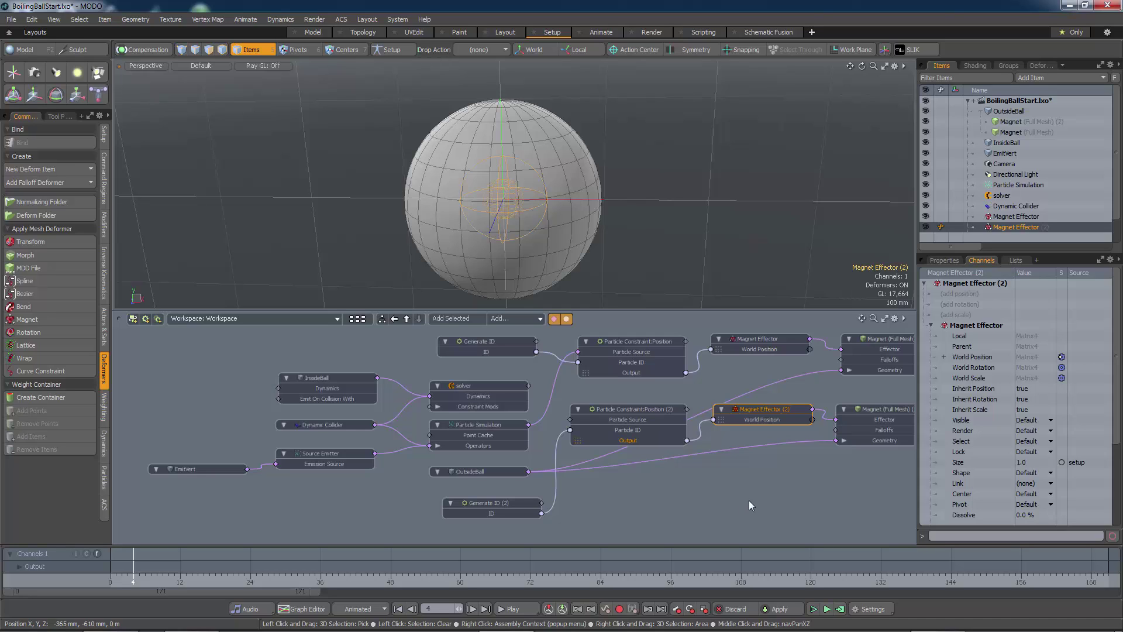
{"action": "left_click", "coordinate": [827, 609]}
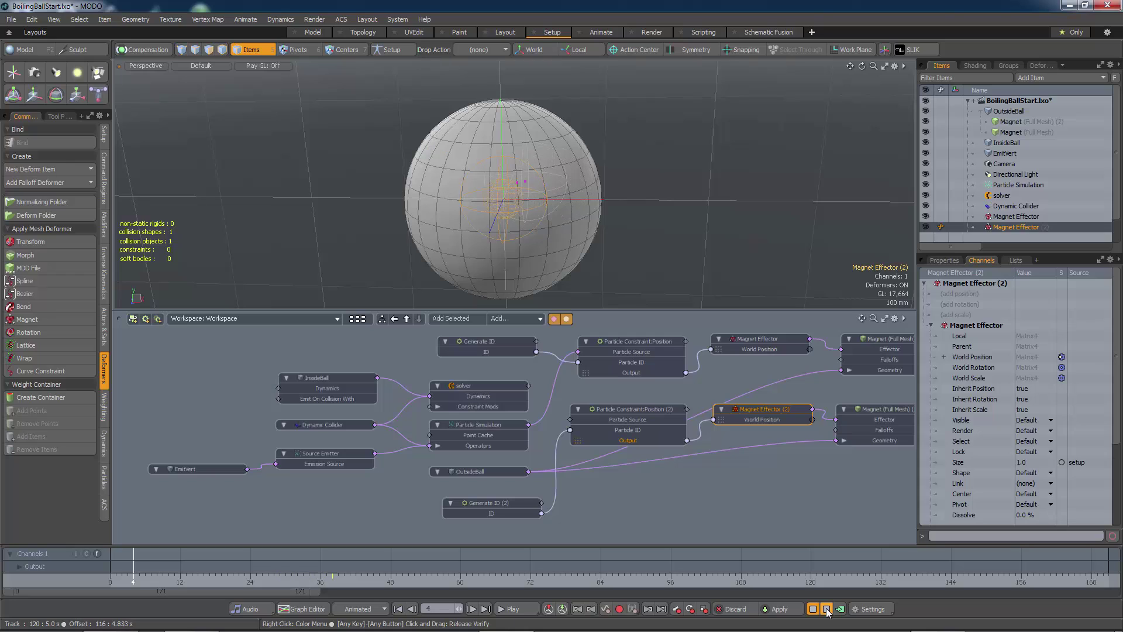
{"action": "left_click", "coordinate": [826, 609]}
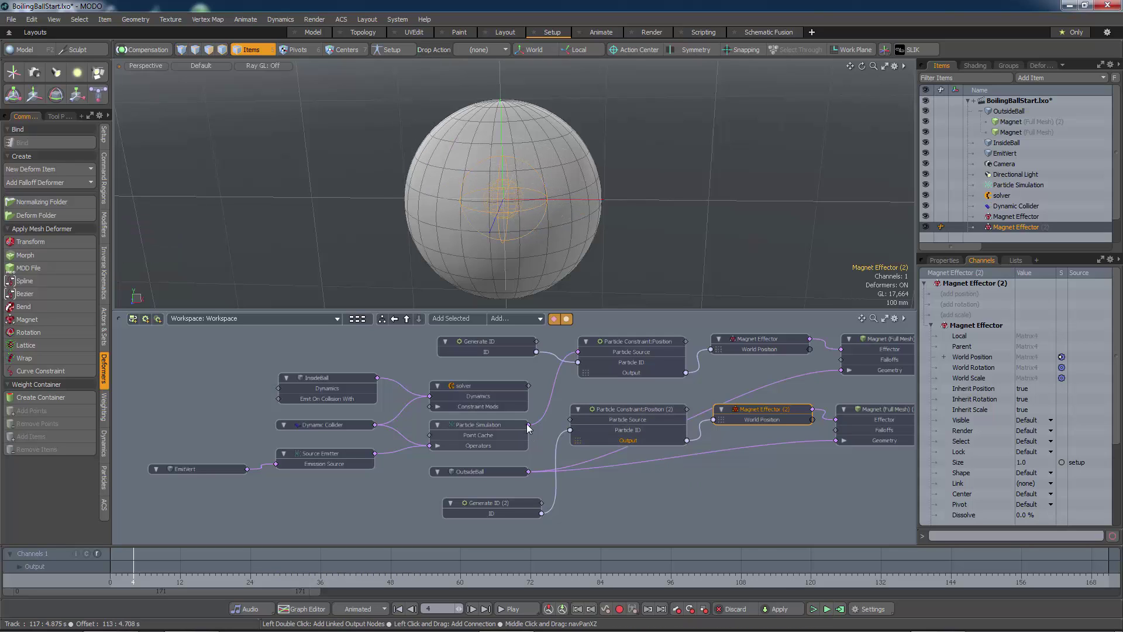
{"action": "left_click_drag", "start_coordinate": [529, 424], "coordinate": [572, 421]}
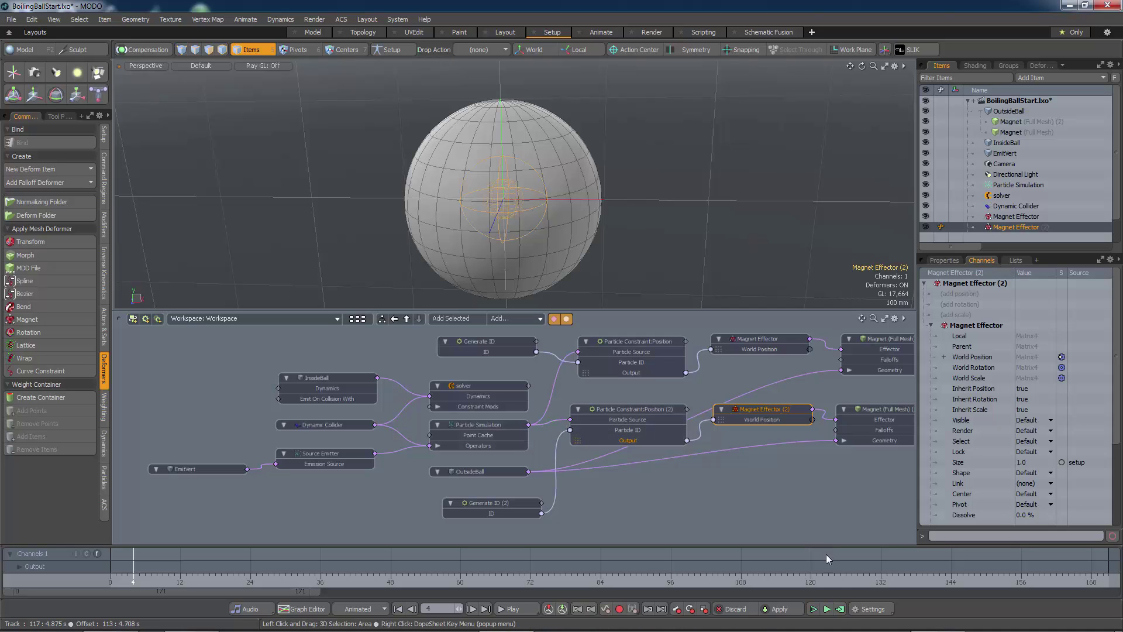
{"action": "left_click", "coordinate": [827, 609]}
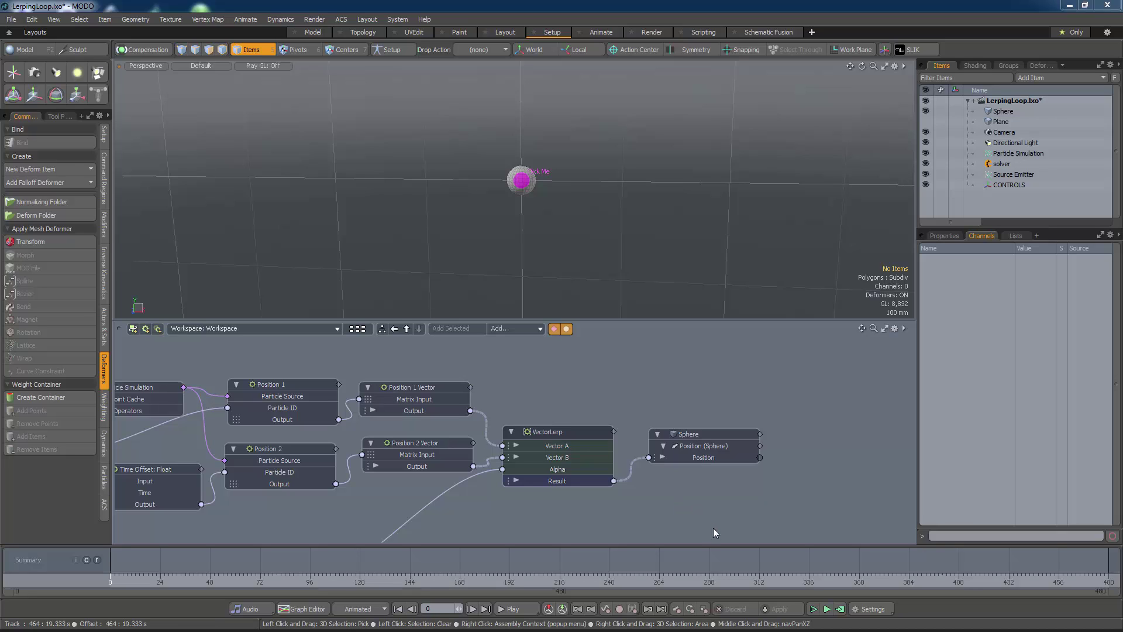
Preview the LerpingLoop scene's simulation and examine the node graph feeding the VectorLerp assembly and the Sphere's position
{"action": "left_click", "coordinate": [826, 608]}
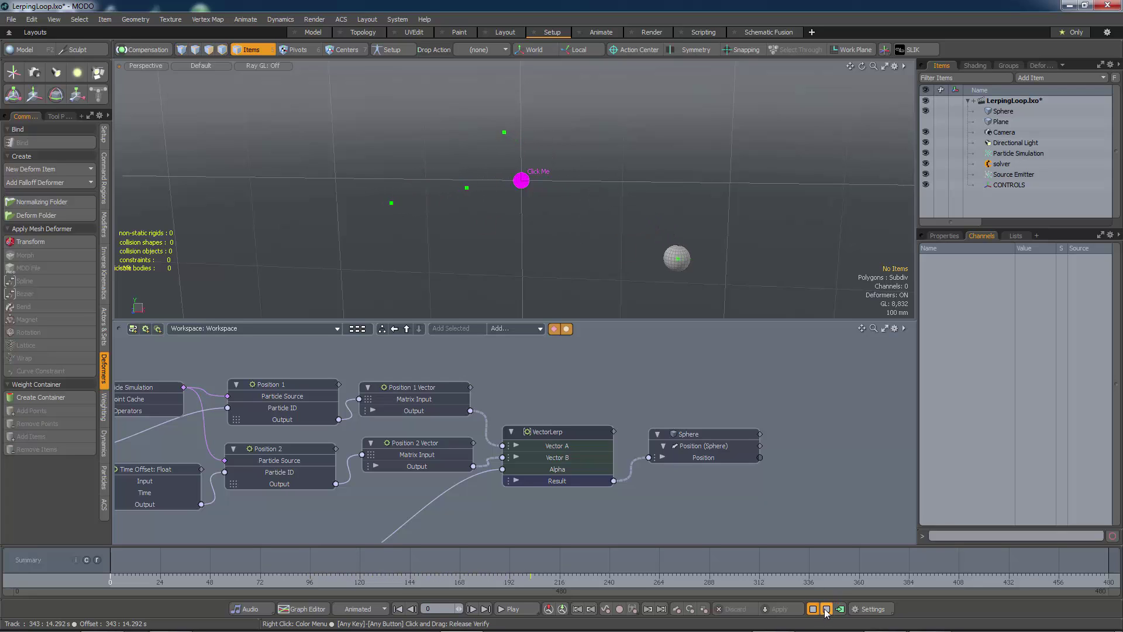
{"action": "left_click", "coordinate": [826, 608]}
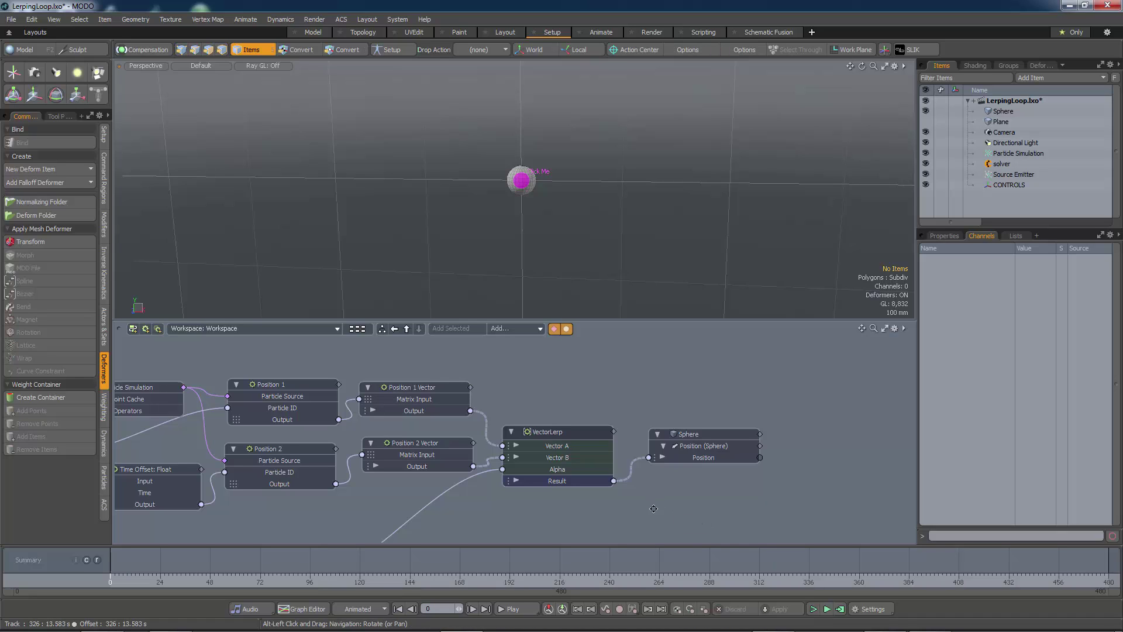
{"action": "left_click_drag", "start_coordinate": [607, 513], "coordinate": [630, 510], "text": "alt"}
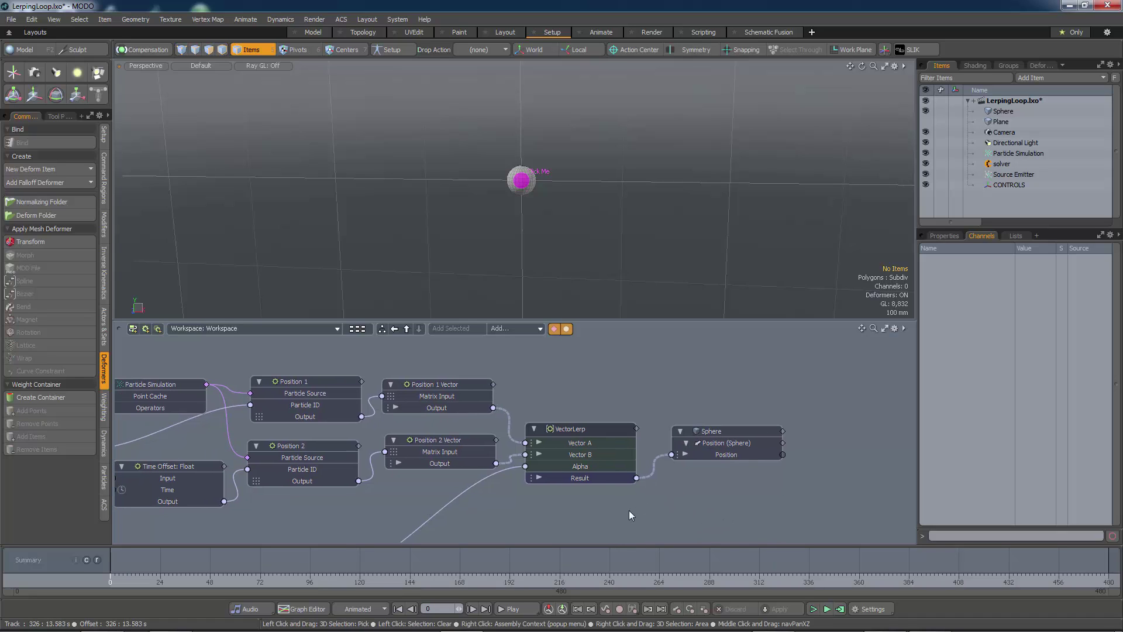
{"action": "left_click", "coordinate": [722, 431]}
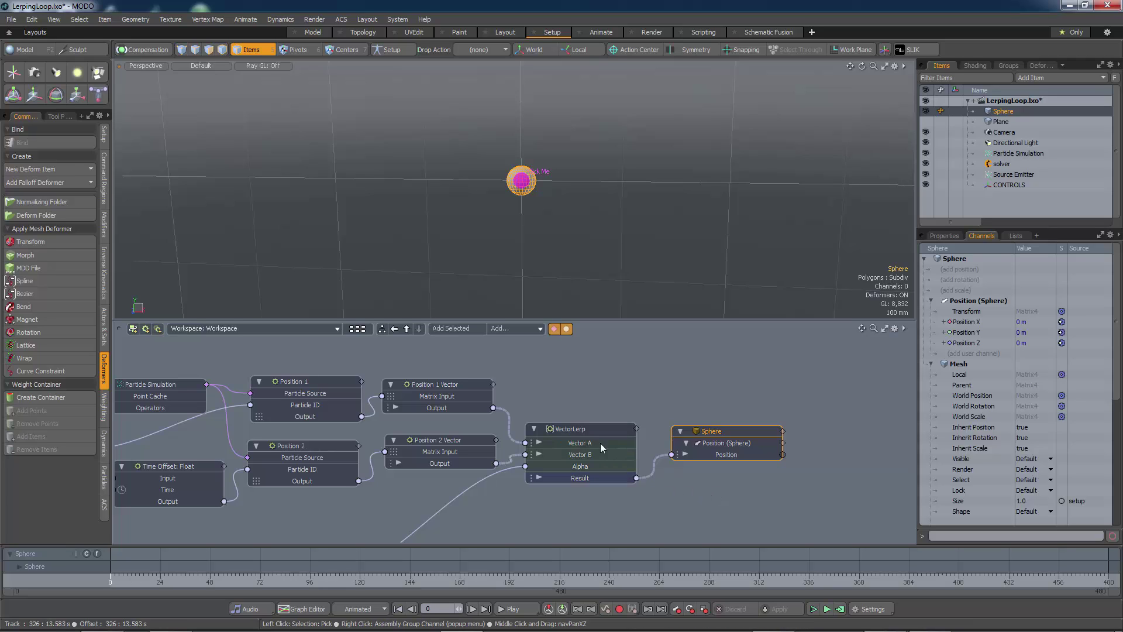
{"action": "left_click", "coordinate": [587, 432]}
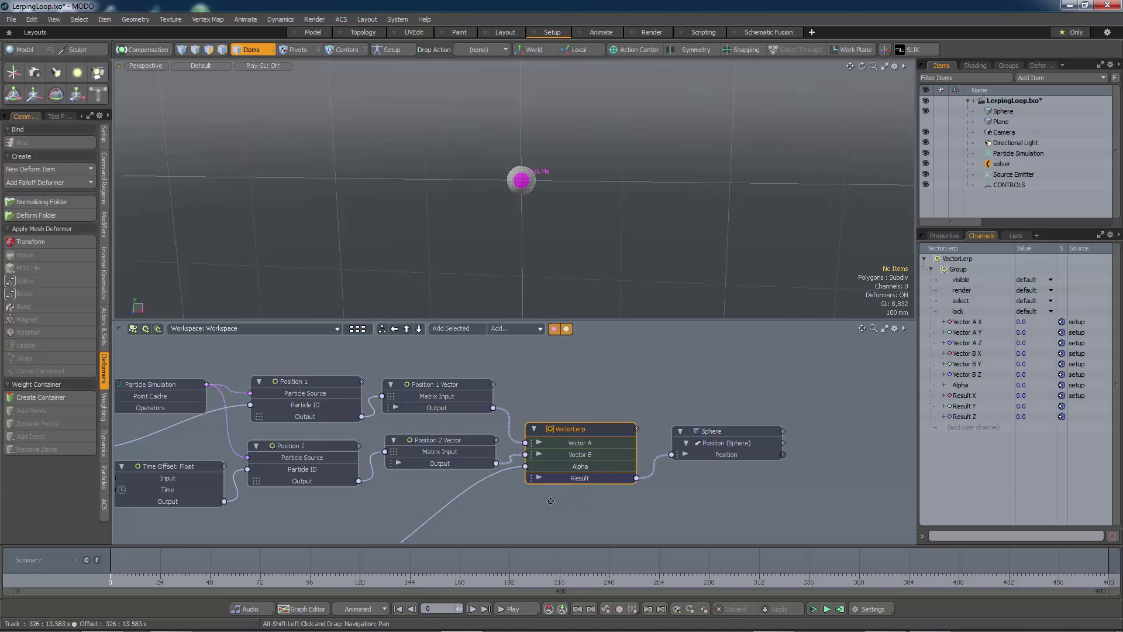
{"action": "left_click_drag", "start_coordinate": [558, 500], "coordinate": [659, 481], "text": "alt+shift"}
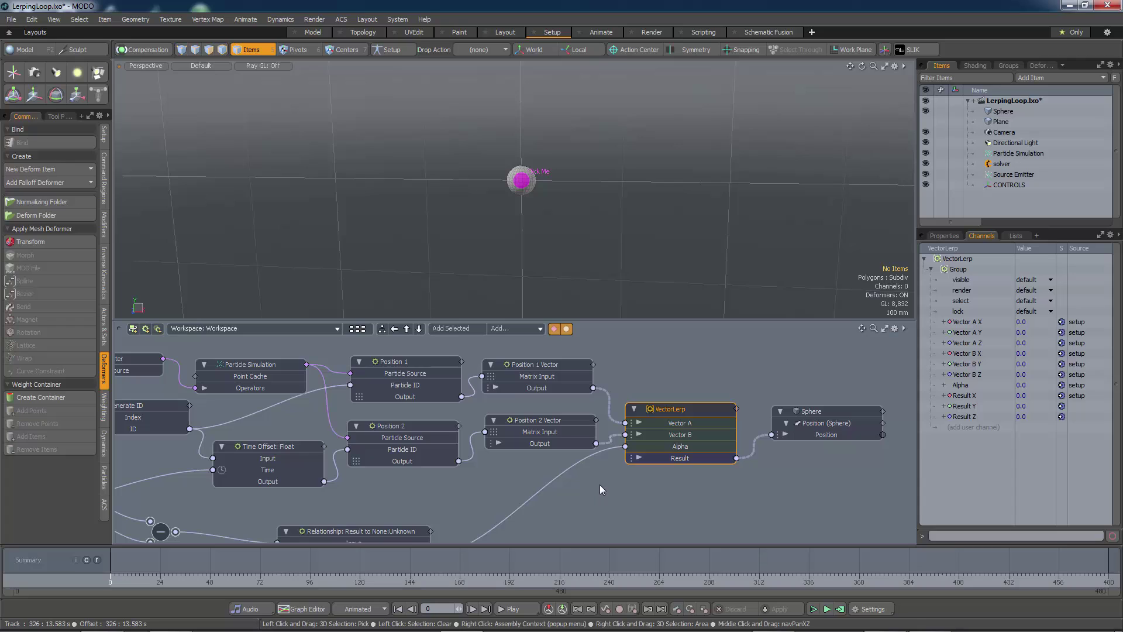
Examine the channels of the Position 1 Vector and Position 2 Vector nodes and trace the link feeding VectorLerp's Alpha input
{"action": "left_click", "coordinate": [545, 385]}
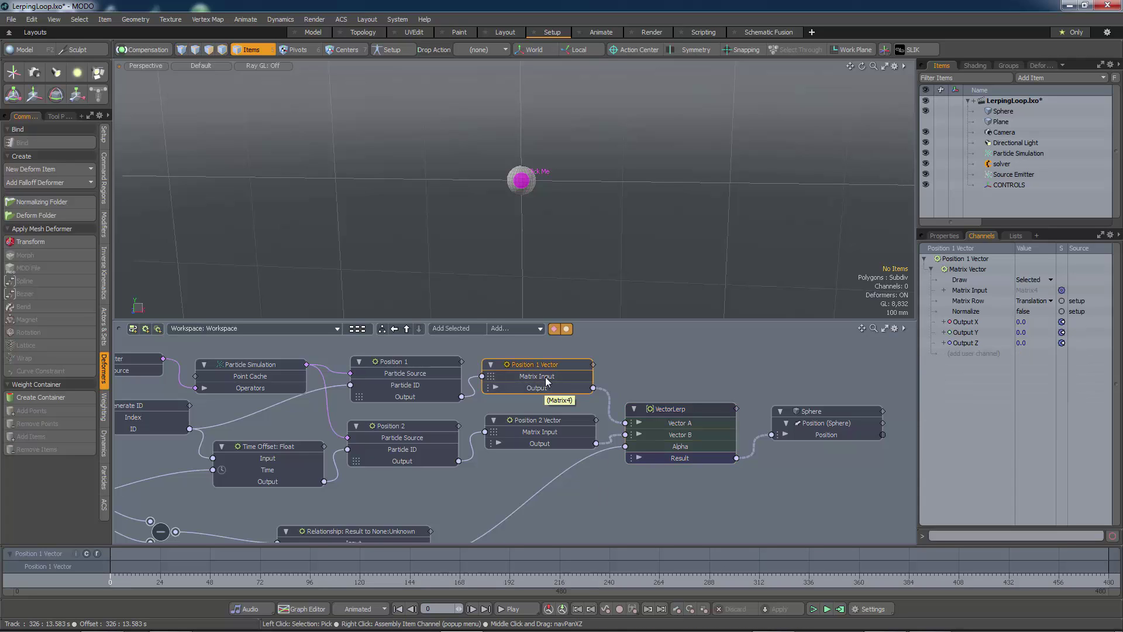
{"action": "left_click", "coordinate": [549, 422]}
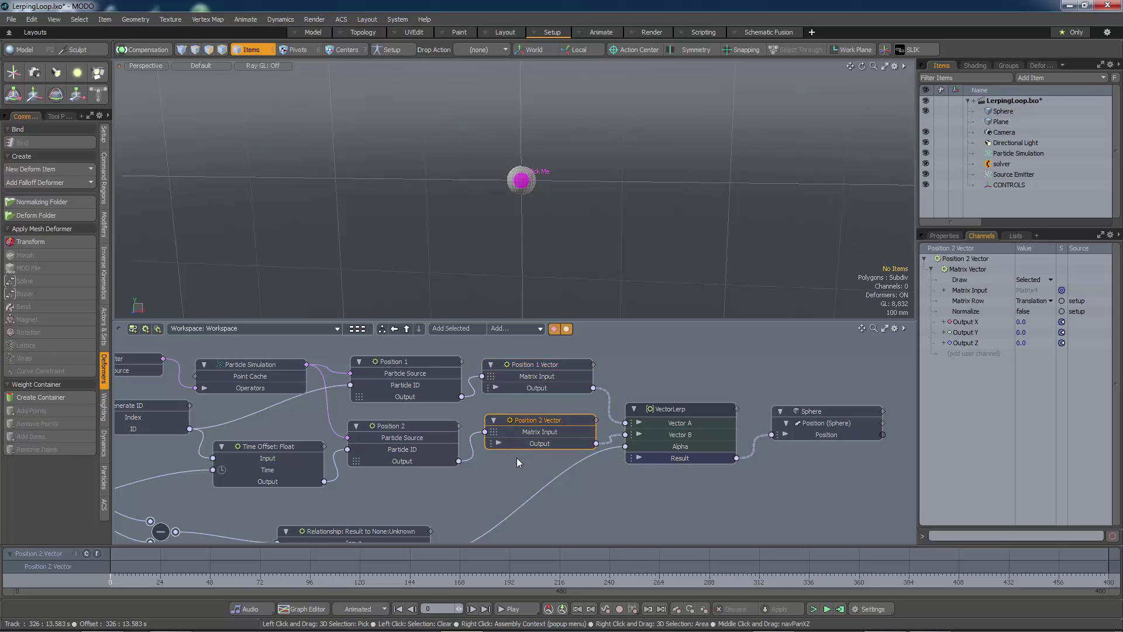
{"action": "left_click", "coordinate": [677, 450]}
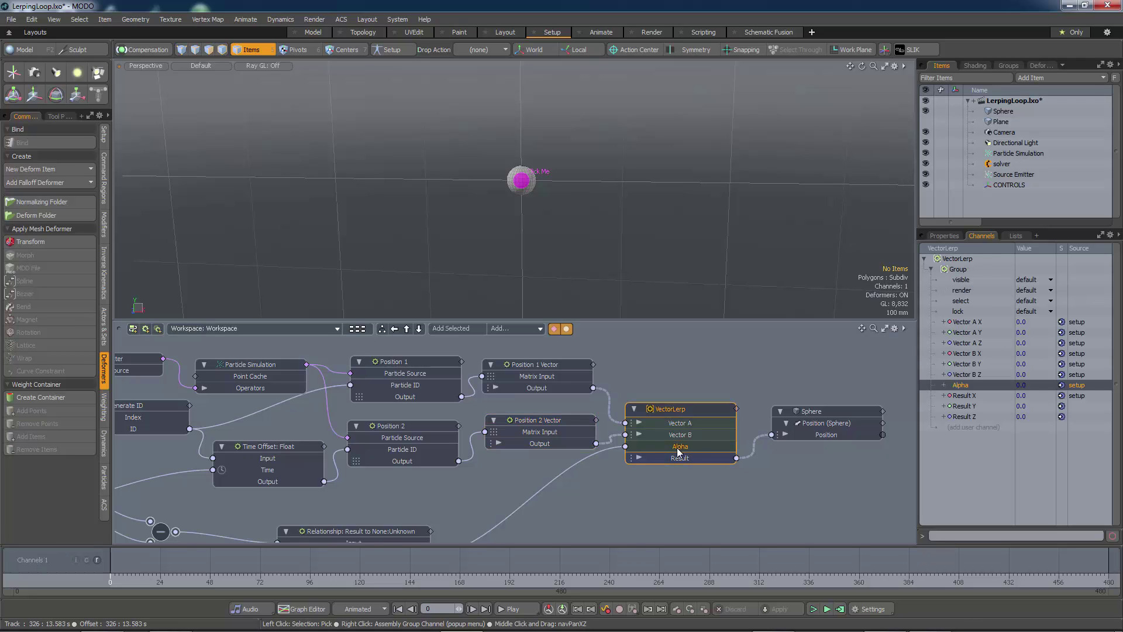
{"action": "mouse_move", "coordinate": [681, 447]}
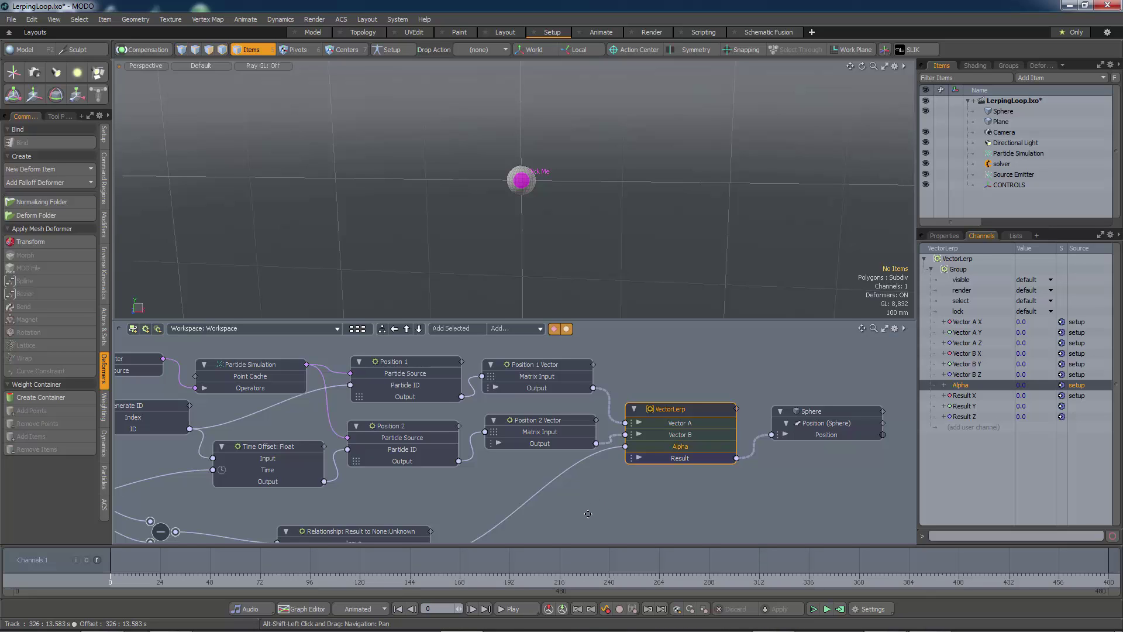
{"action": "left_click_drag", "start_coordinate": [588, 513], "coordinate": [780, 434], "text": "alt+shift"}
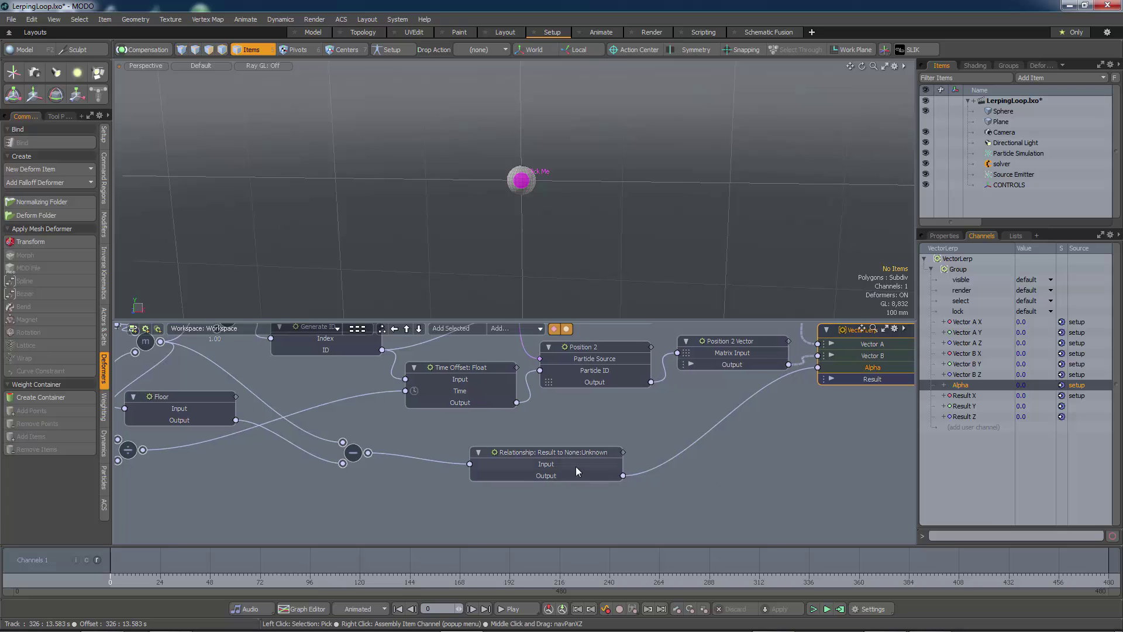
Shorten the tangent handles of both keys on the Alpha relationship's Value curve, and preview the simulation
{"action": "left_click", "coordinate": [546, 453]}
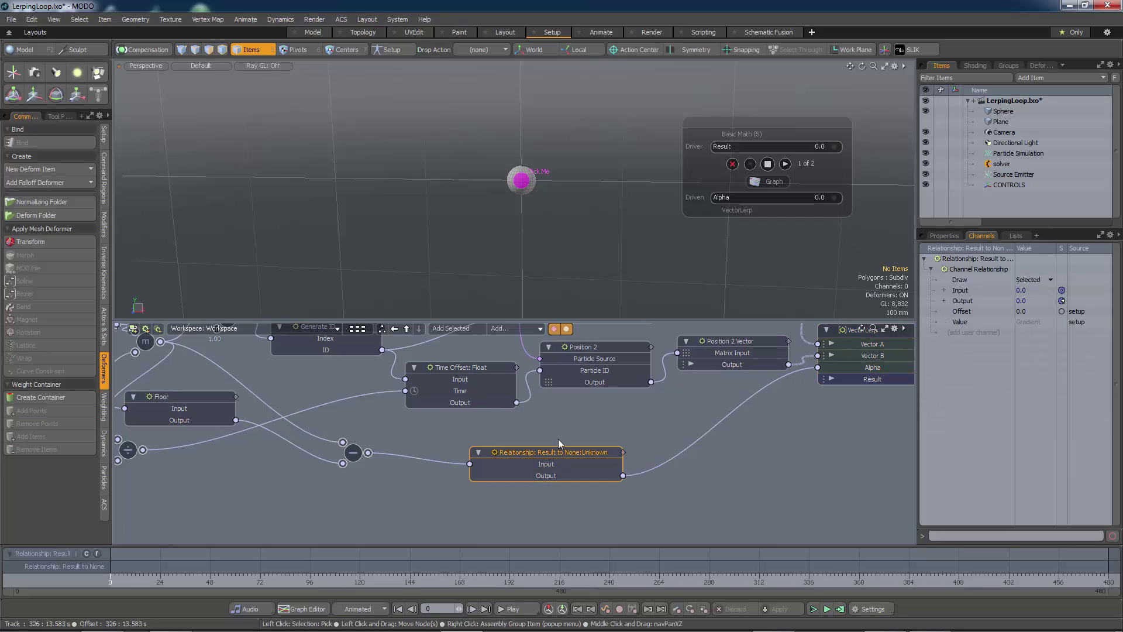
{"action": "left_click", "coordinate": [758, 182]}
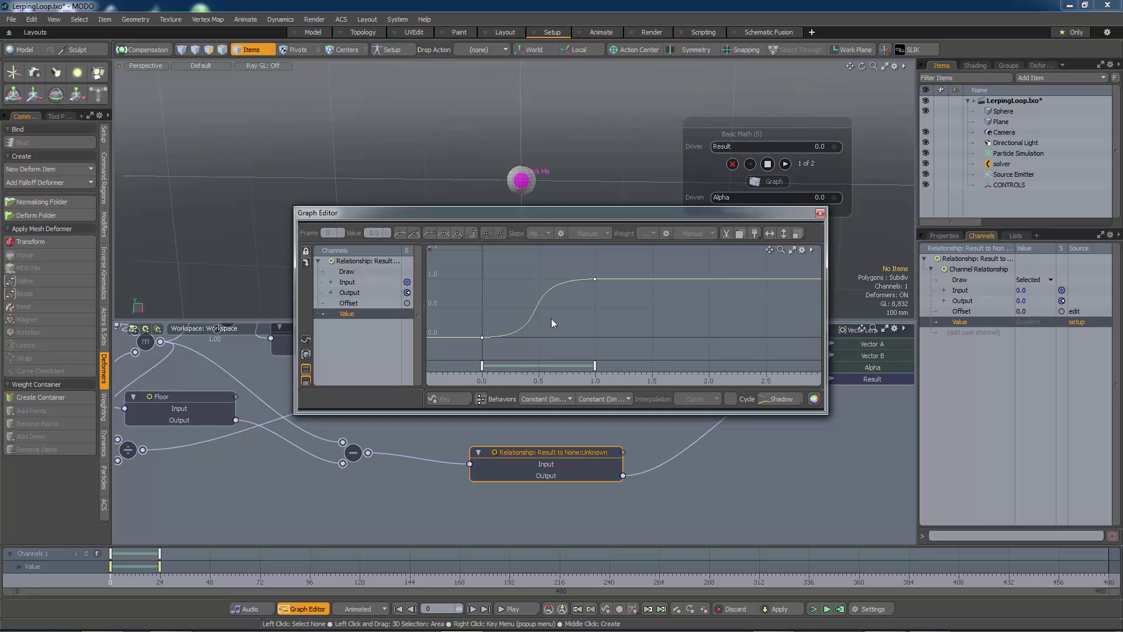
{"action": "left_click", "coordinate": [594, 279]}
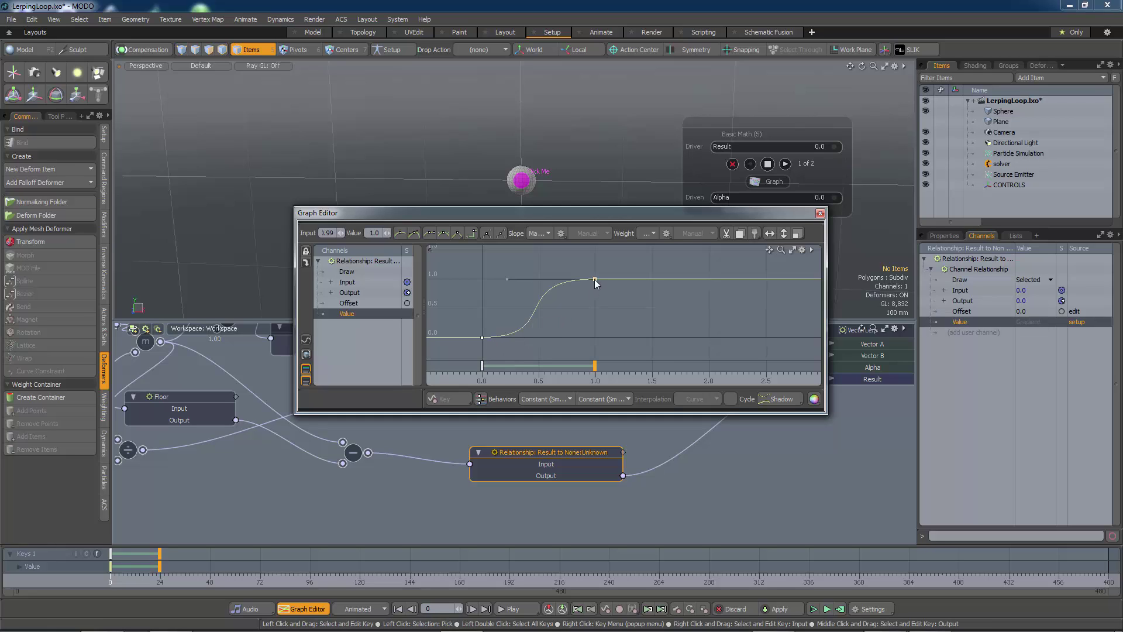
{"action": "left_click_drag", "start_coordinate": [507, 279], "coordinate": [566, 281]}
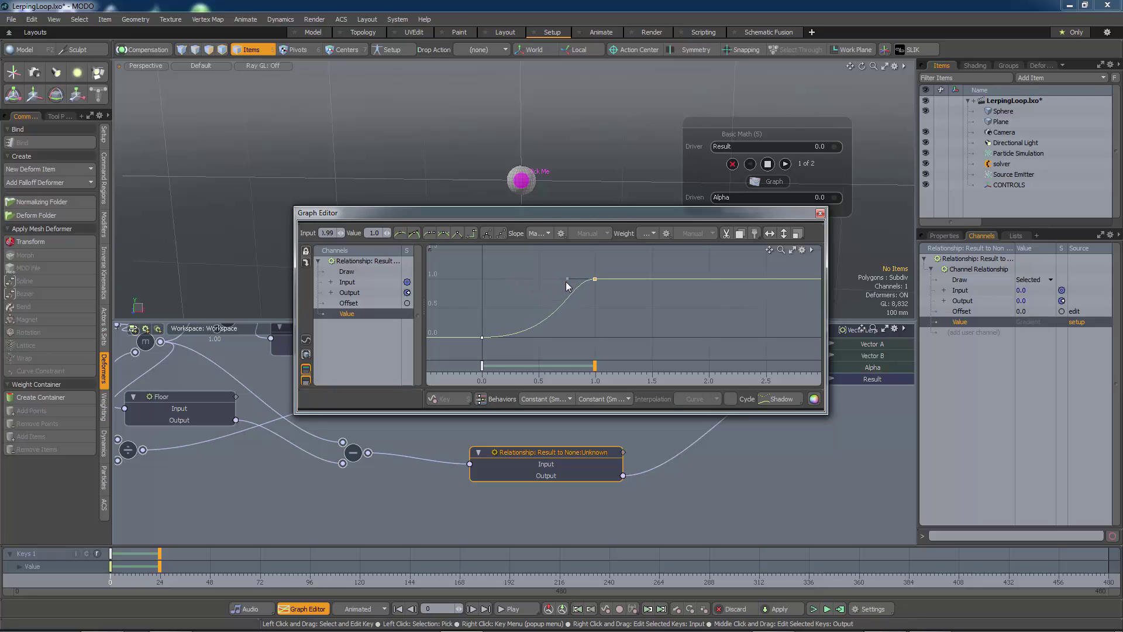
{"action": "left_click", "coordinate": [535, 339]}
{"action": "left_click", "coordinate": [482, 338]}
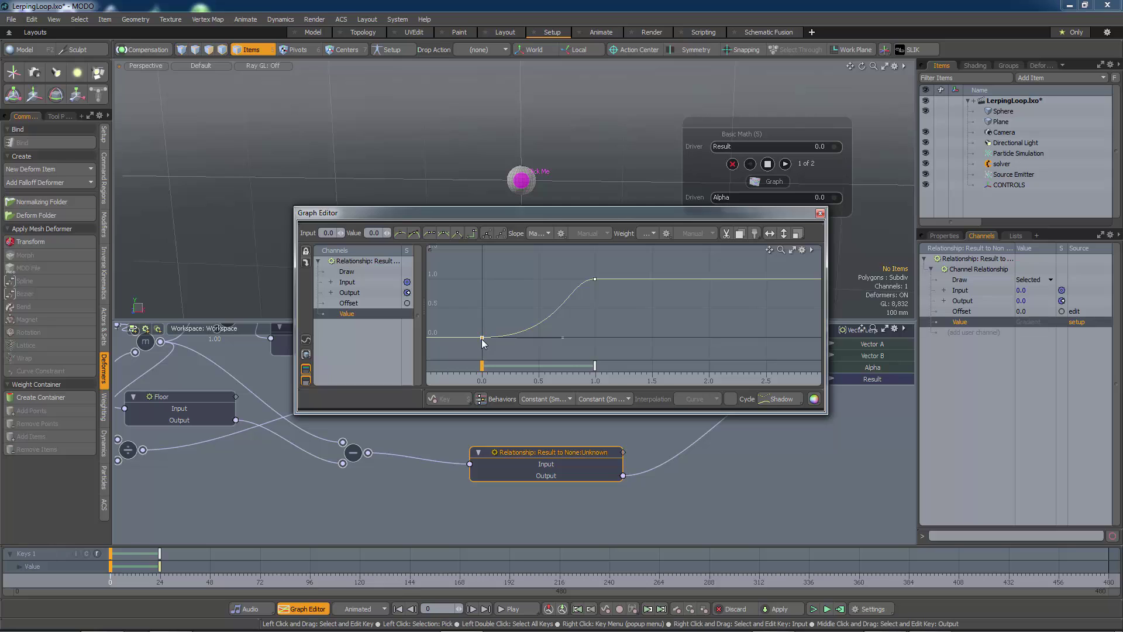
{"action": "left_click_drag", "start_coordinate": [560, 339], "coordinate": [521, 343]}
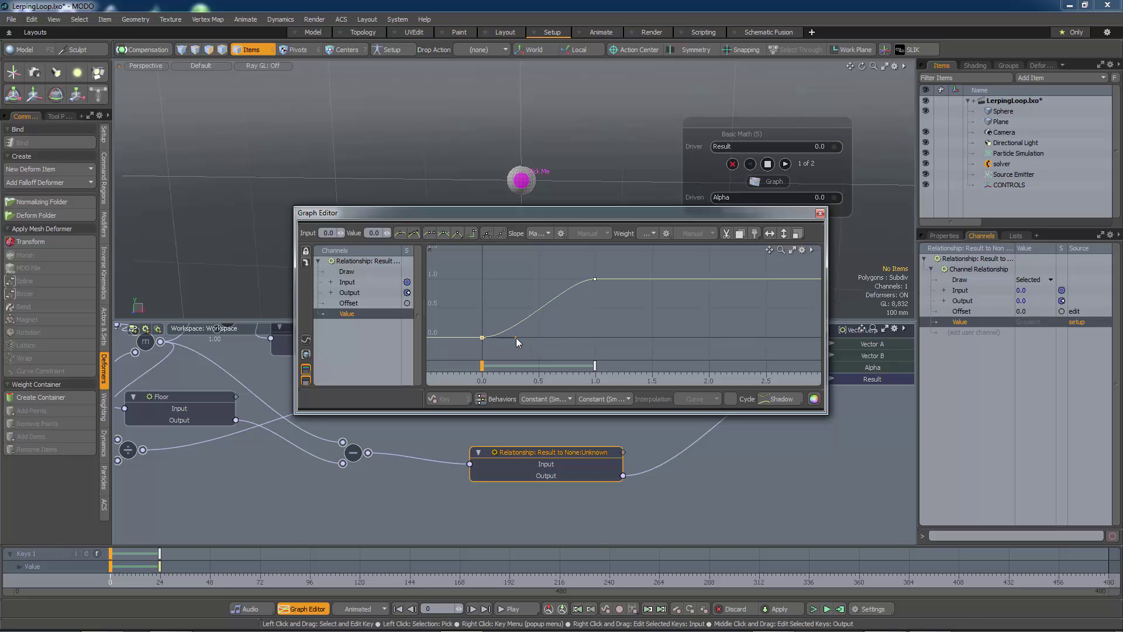
{"action": "left_click_drag", "start_coordinate": [651, 214], "coordinate": [459, 310]}
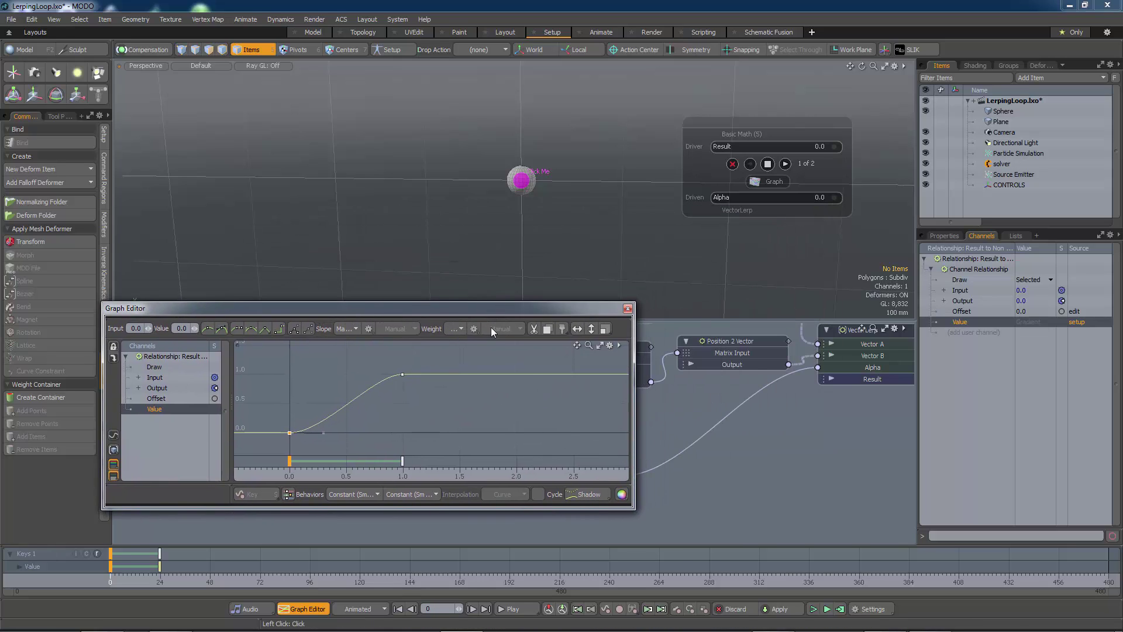
{"action": "left_click", "coordinate": [826, 609]}
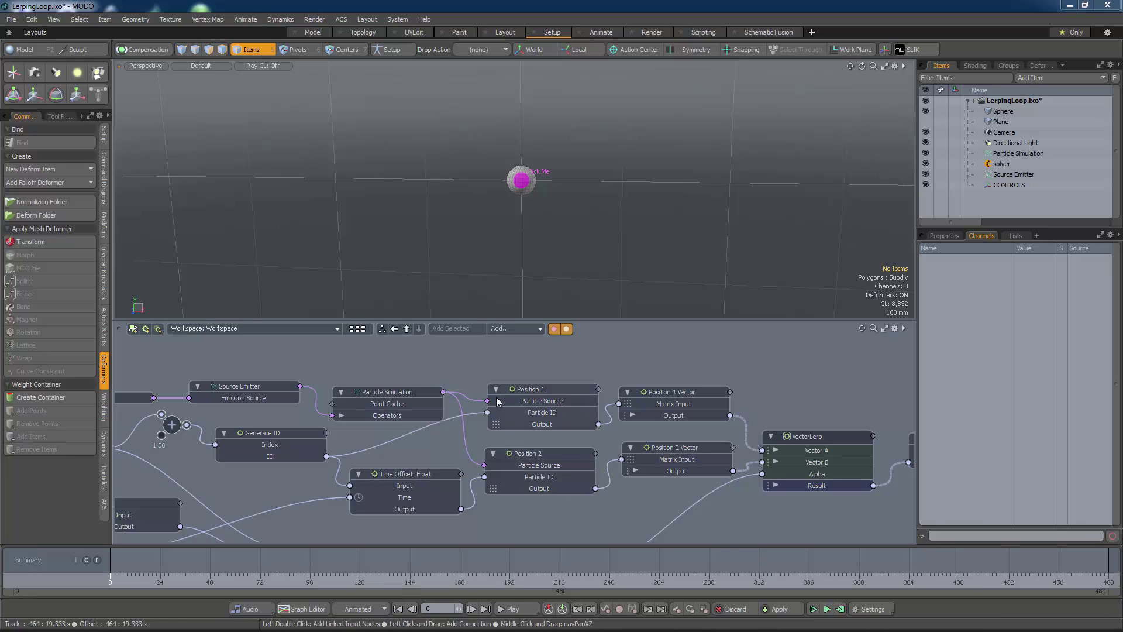
Inspect the Position 1, Particle Simulation, Plane and Source Emitter nodes and how they connect
{"action": "left_click", "coordinate": [534, 391]}
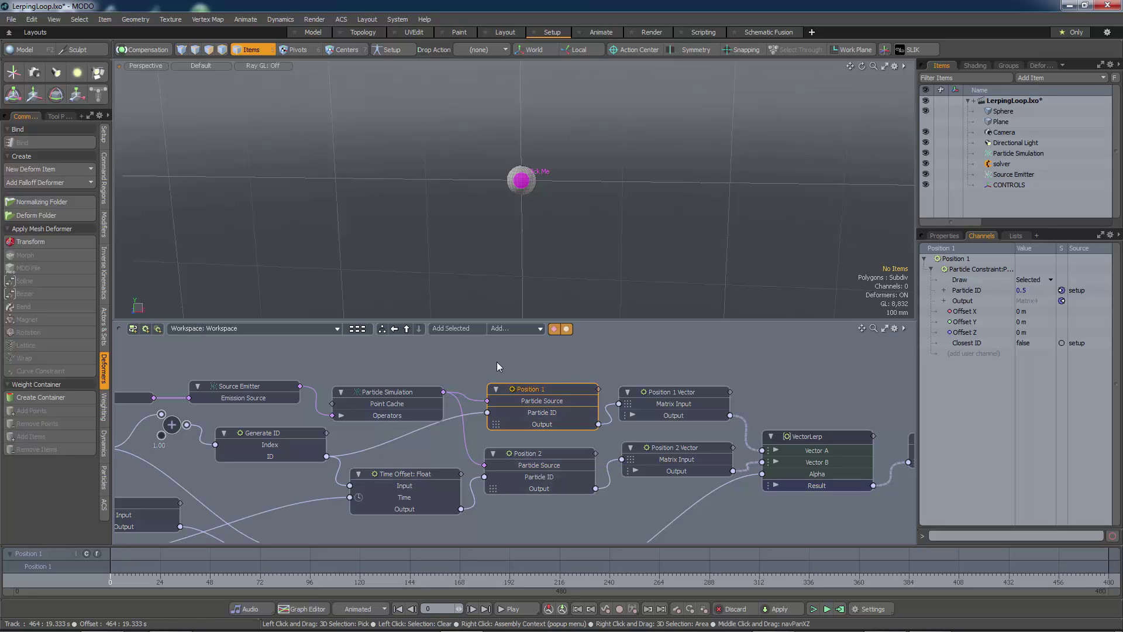
{"action": "left_click", "coordinate": [392, 393]}
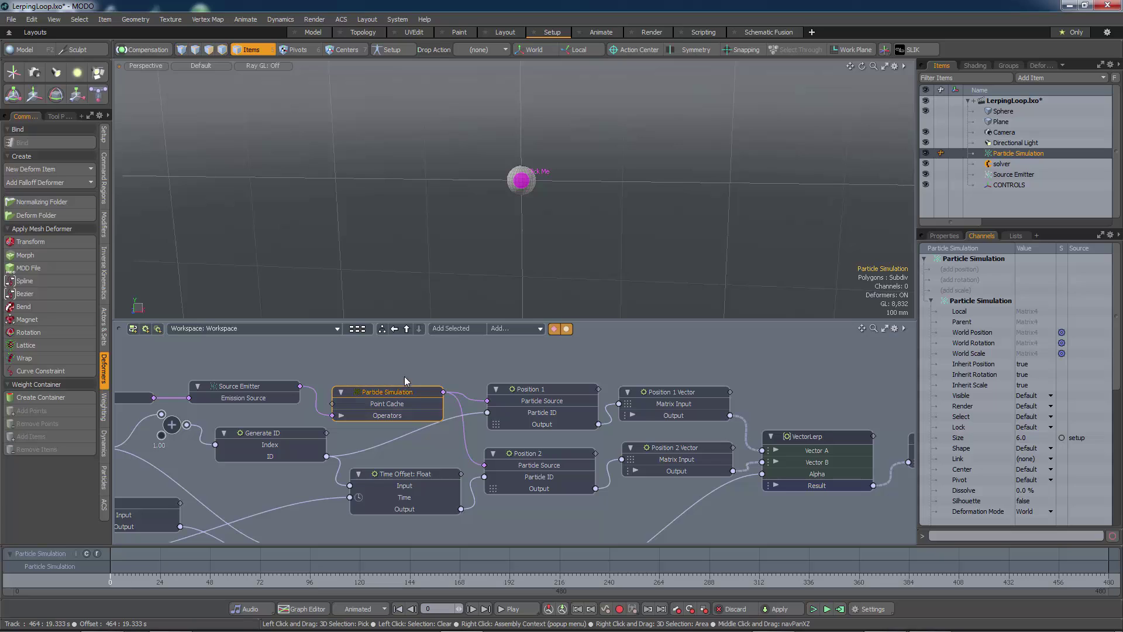
{"action": "middle_click_drag", "start_coordinate": [372, 367], "coordinate": [482, 371]}
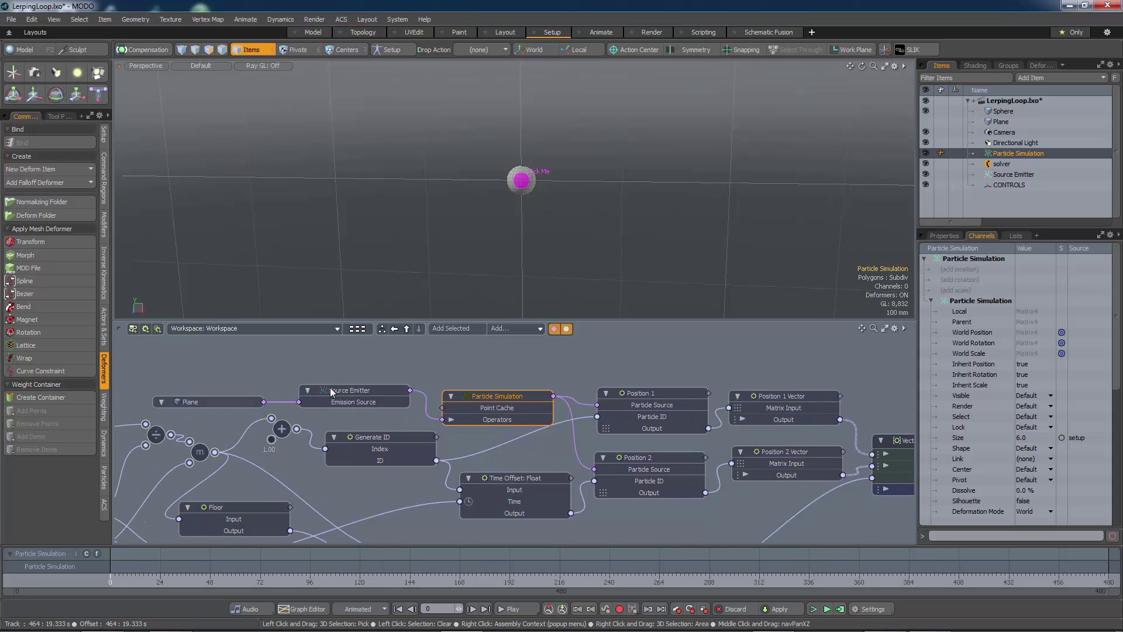
{"action": "left_click", "coordinate": [214, 406]}
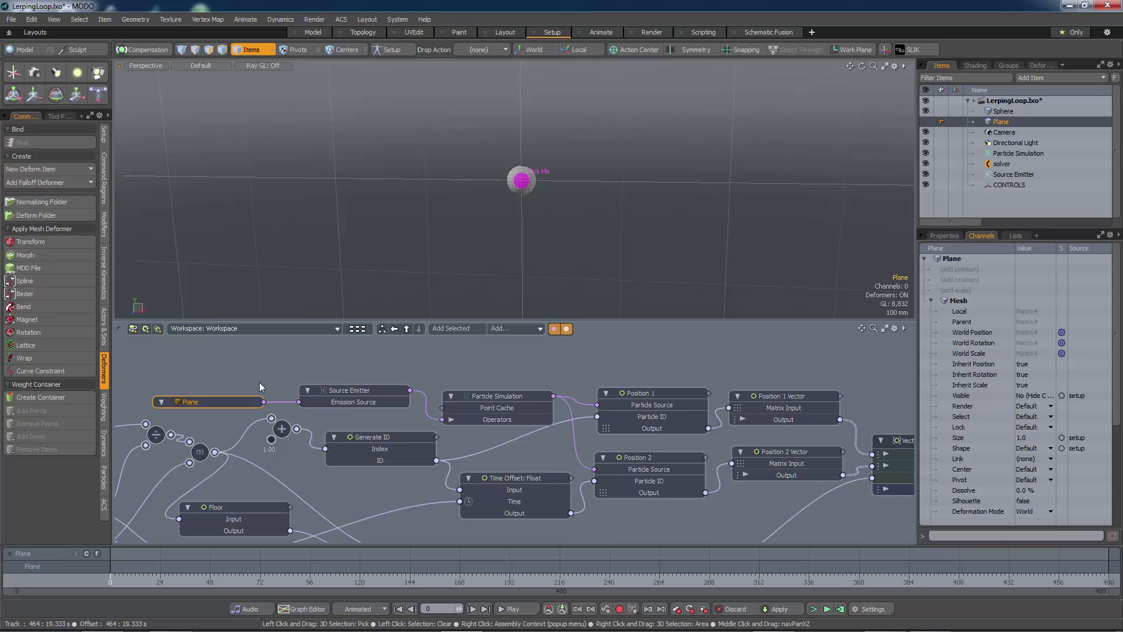
{"action": "left_click", "coordinate": [354, 390]}
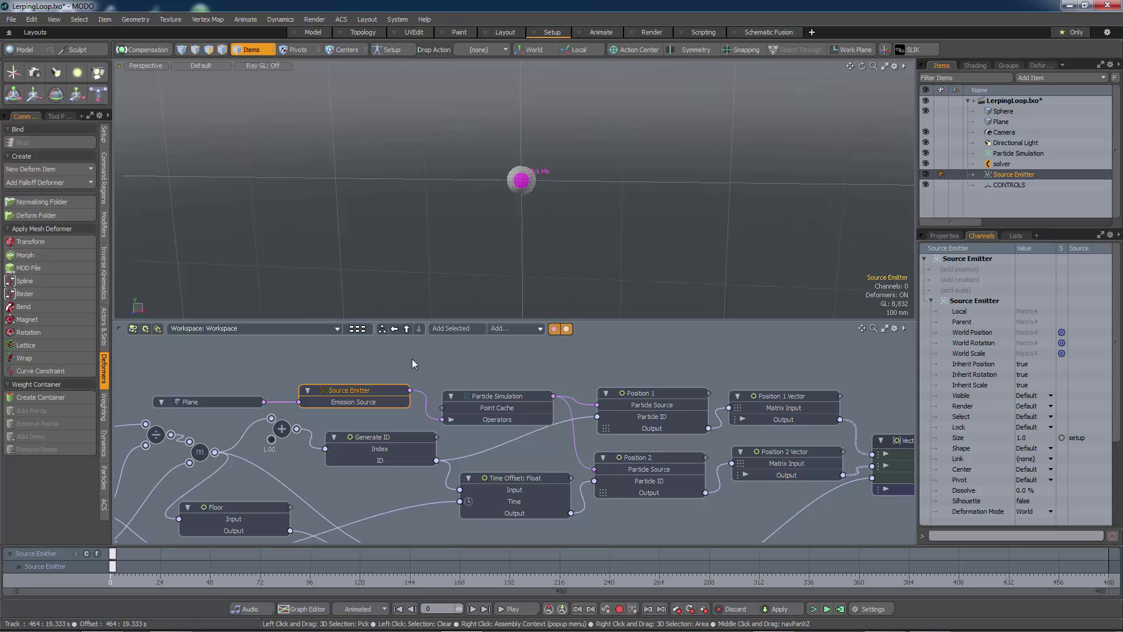
{"action": "left_click_drag", "start_coordinate": [558, 363], "coordinate": [461, 363], "text": "alt"}
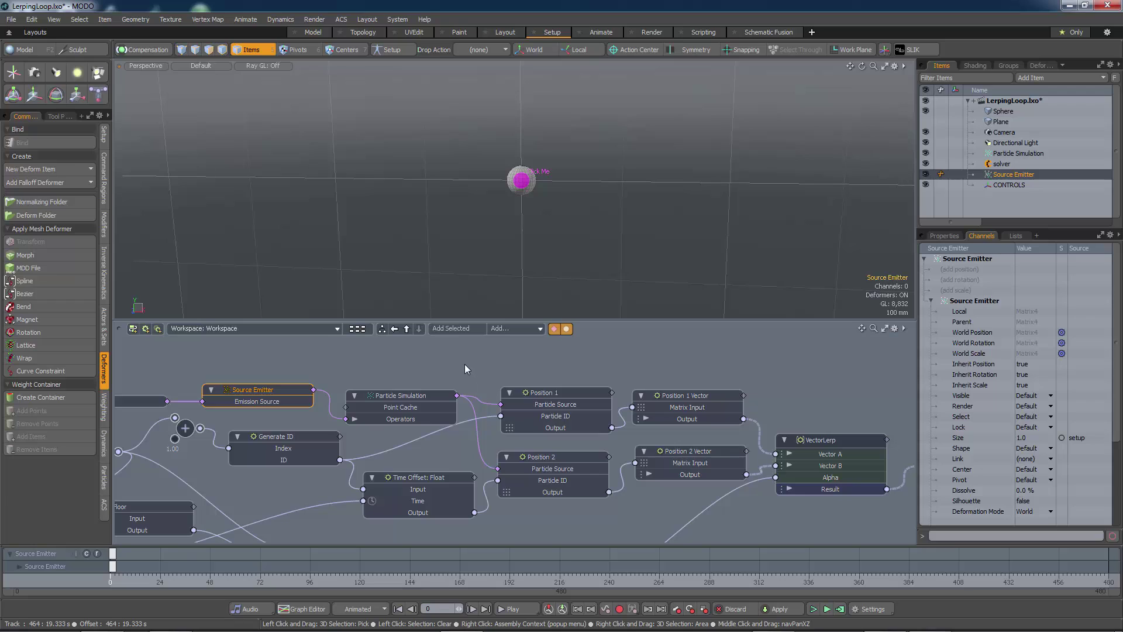
Nudge the Particle Simulation node upward, and inspect the Generate ID node's channels and the network feeding it
{"action": "left_click_drag", "start_coordinate": [422, 396], "coordinate": [421, 380]}
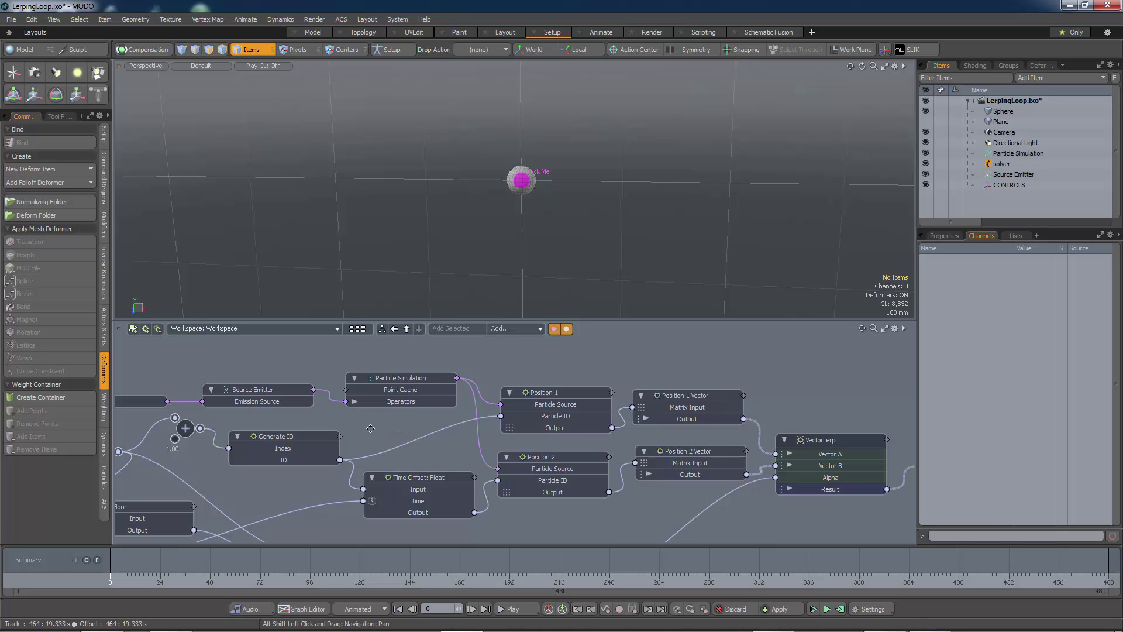
{"action": "left_click_drag", "start_coordinate": [371, 427], "coordinate": [493, 418], "text": "alt+shift"}
{"action": "left_click", "coordinate": [410, 432]}
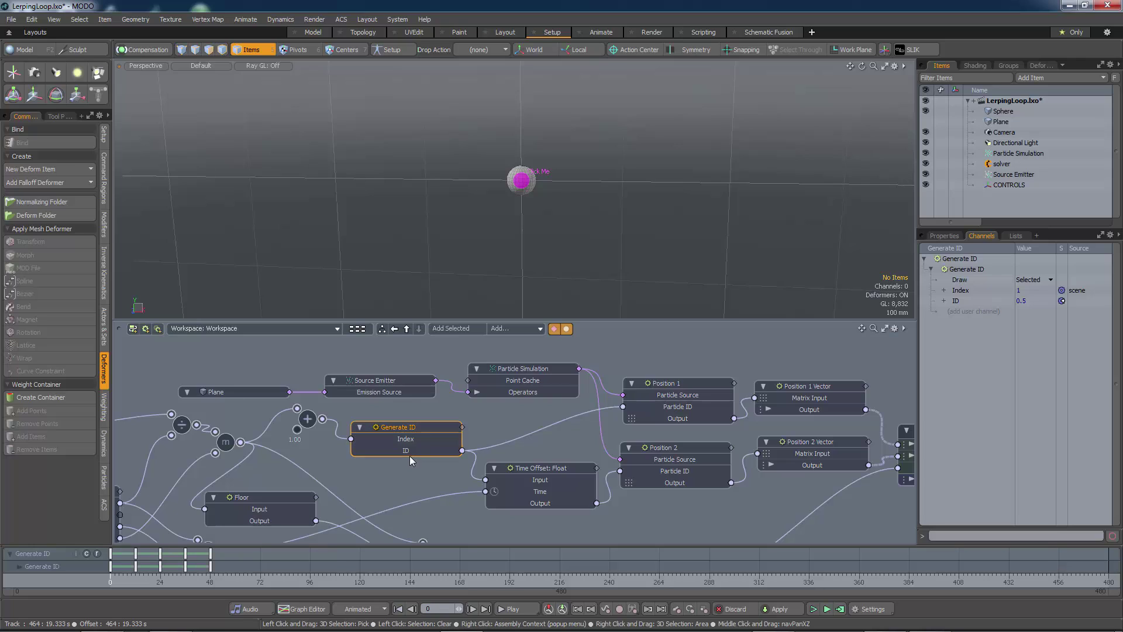
{"action": "mouse_move", "coordinate": [412, 452]}
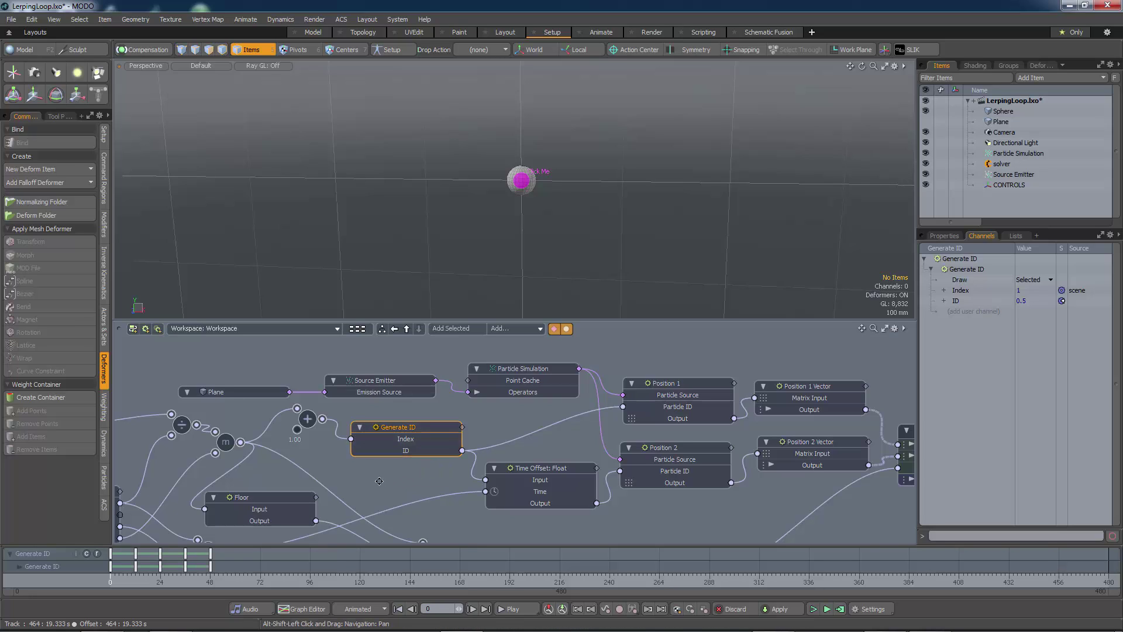
{"action": "left_click_drag", "start_coordinate": [379, 480], "coordinate": [438, 449], "text": "alt+shift"}
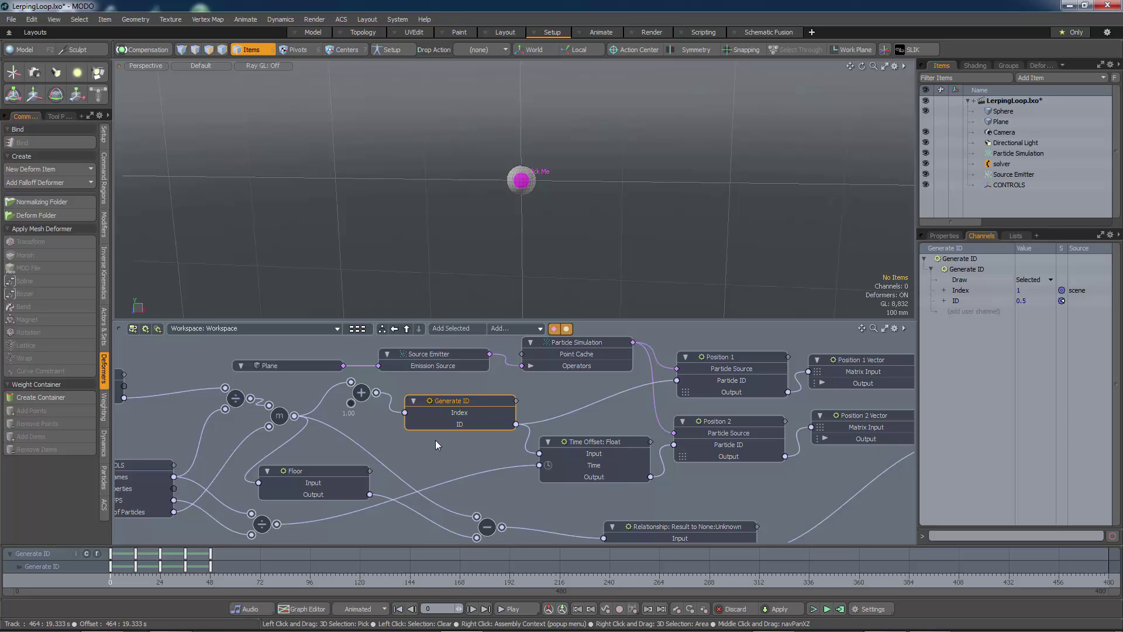
{"action": "left_click_drag", "start_coordinate": [405, 450], "coordinate": [529, 453], "text": "alt+shift"}
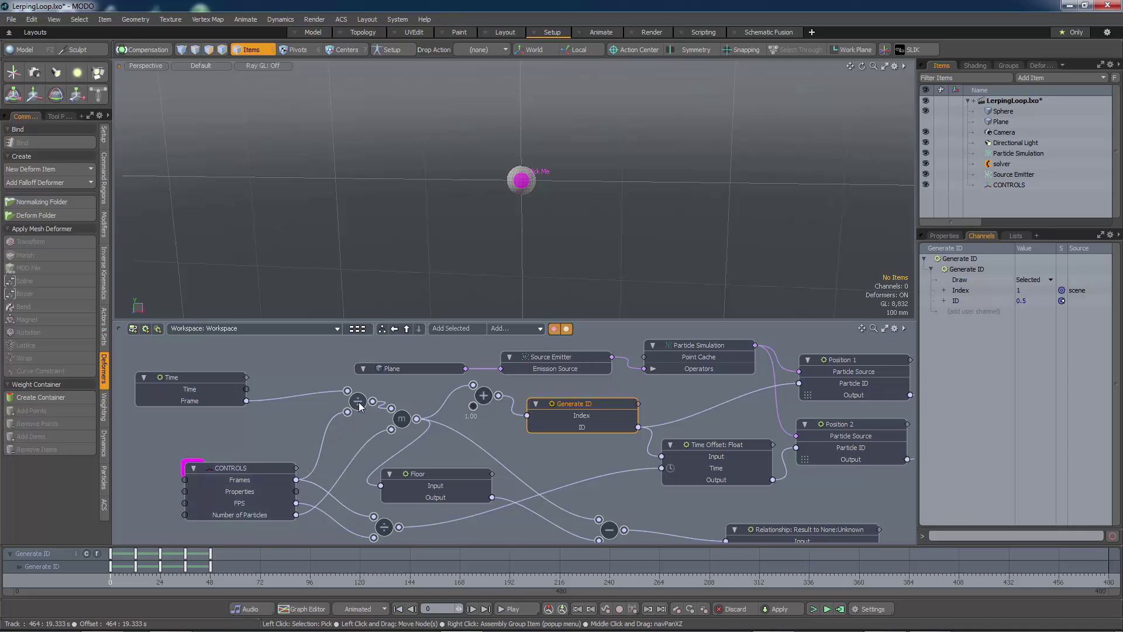
Shift the divide node after Time slightly left, and inspect the modulo and Add math nodes that drive Generate ID's Index
{"action": "left_click_drag", "start_coordinate": [358, 405], "coordinate": [349, 408]}
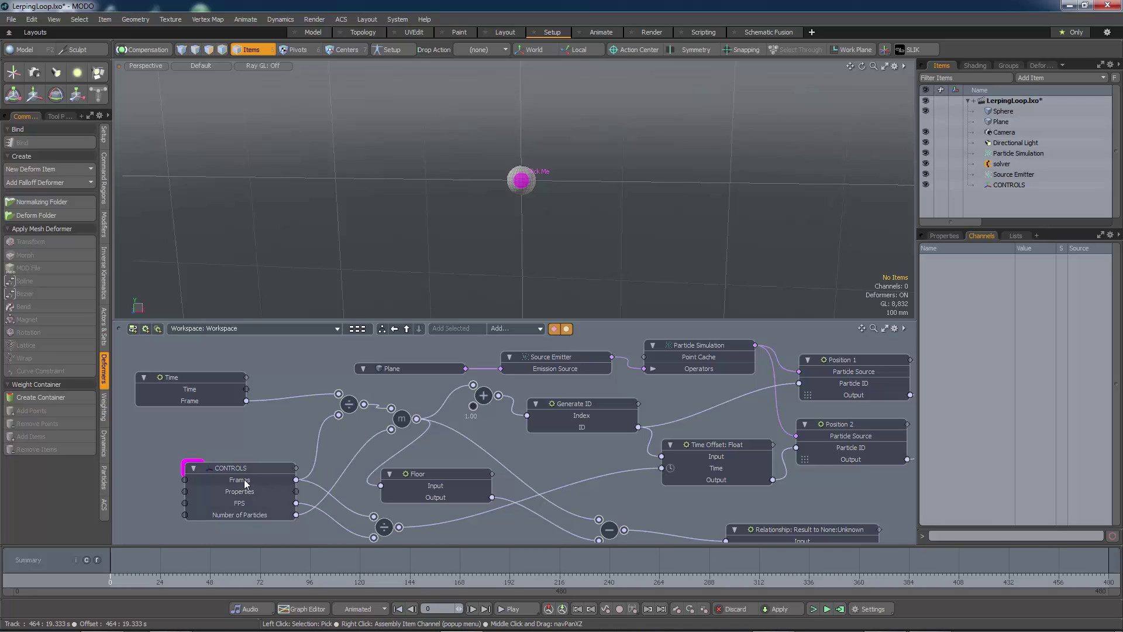
{"action": "mouse_move", "coordinate": [245, 483]}
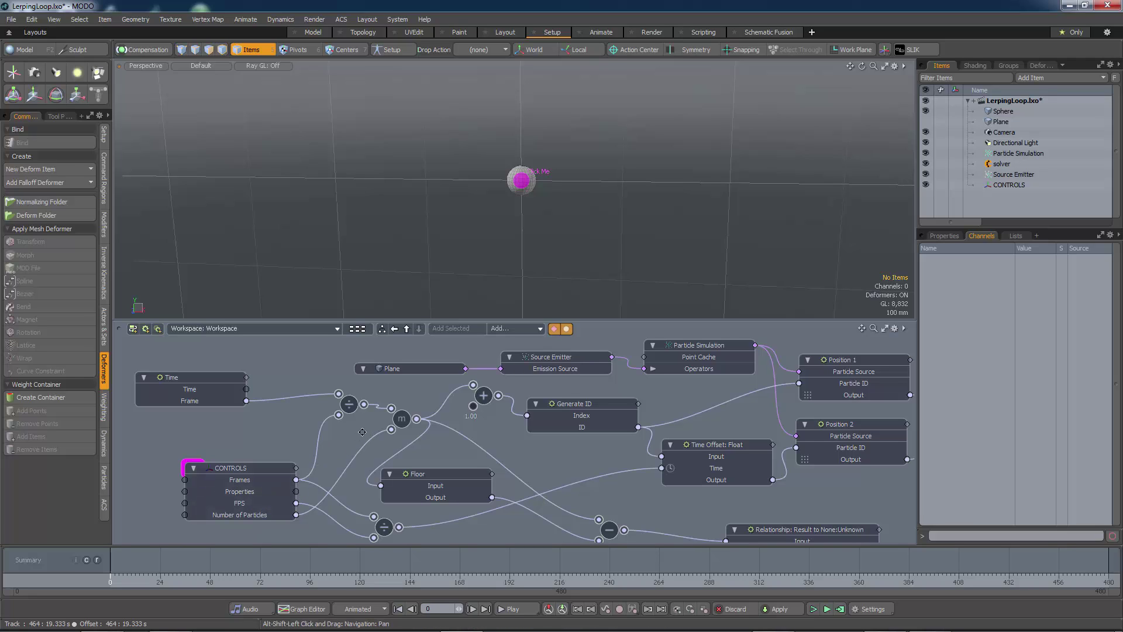
{"action": "left_click_drag", "start_coordinate": [362, 432], "coordinate": [324, 427], "text": "alt+shift"}
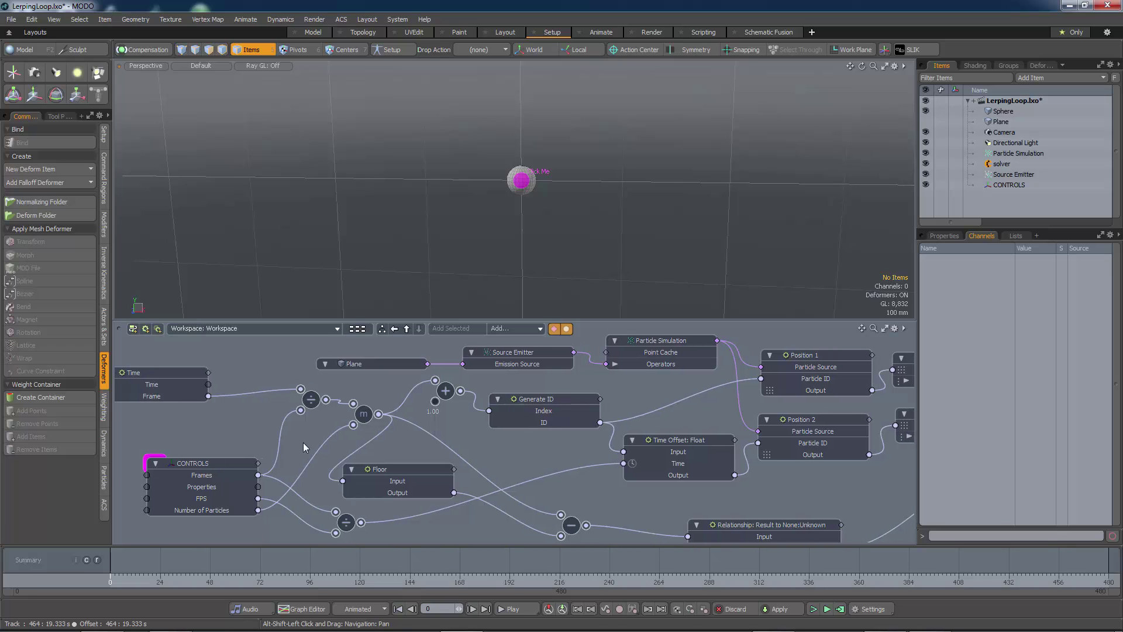
{"action": "left_click", "coordinate": [363, 414]}
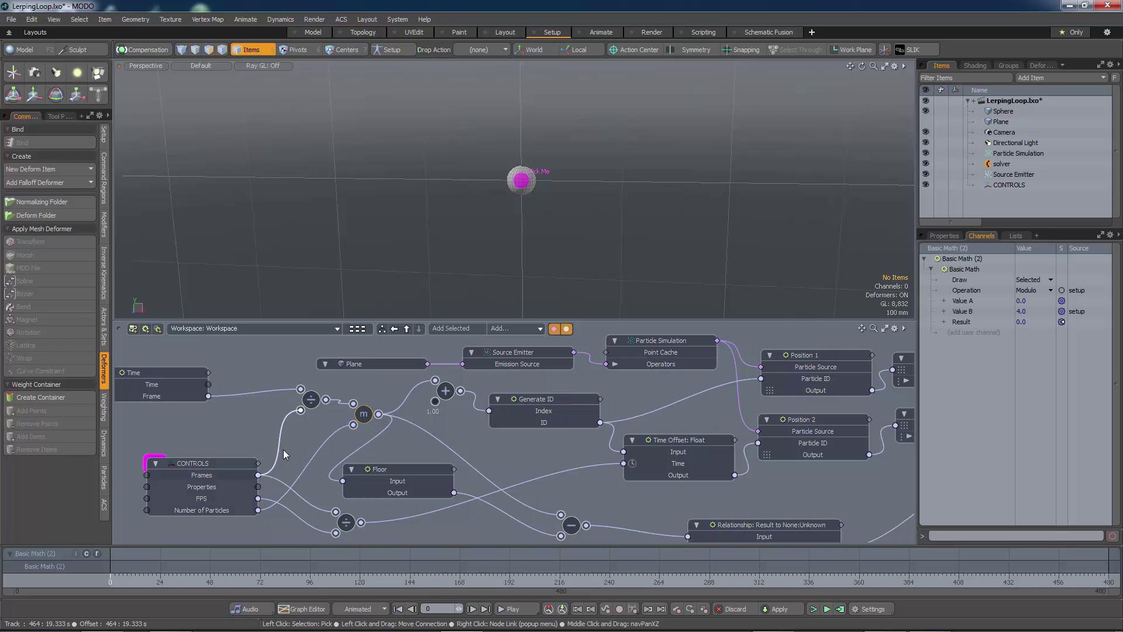
{"action": "left_click_drag", "start_coordinate": [317, 400], "coordinate": [311, 403]}
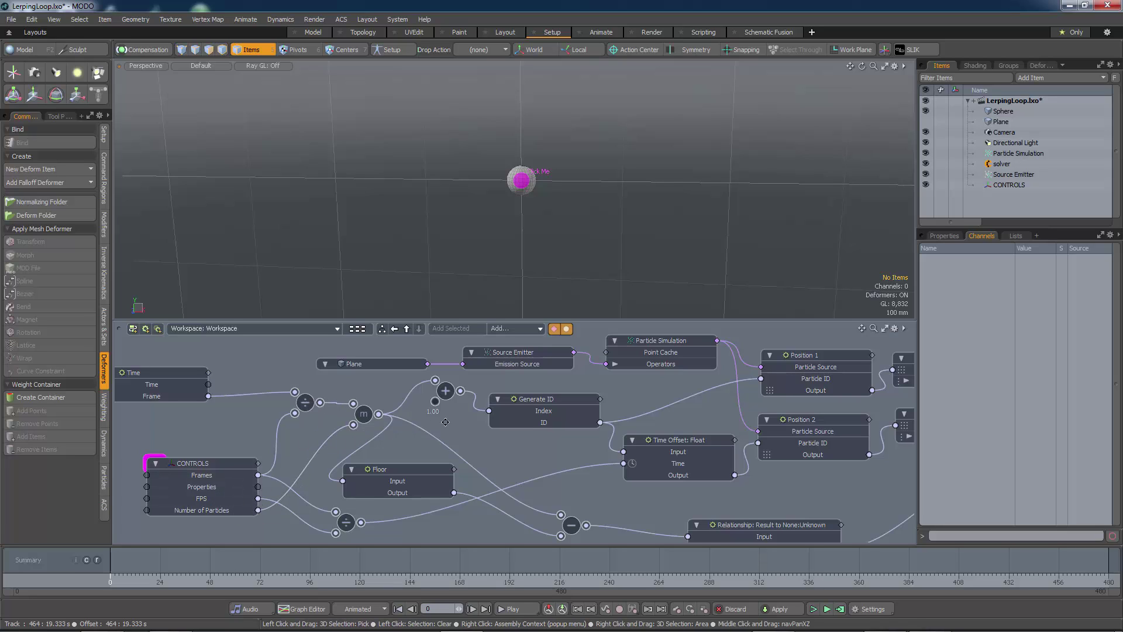
{"action": "left_click_drag", "start_coordinate": [453, 422], "coordinate": [423, 427], "text": "alt+shift"}
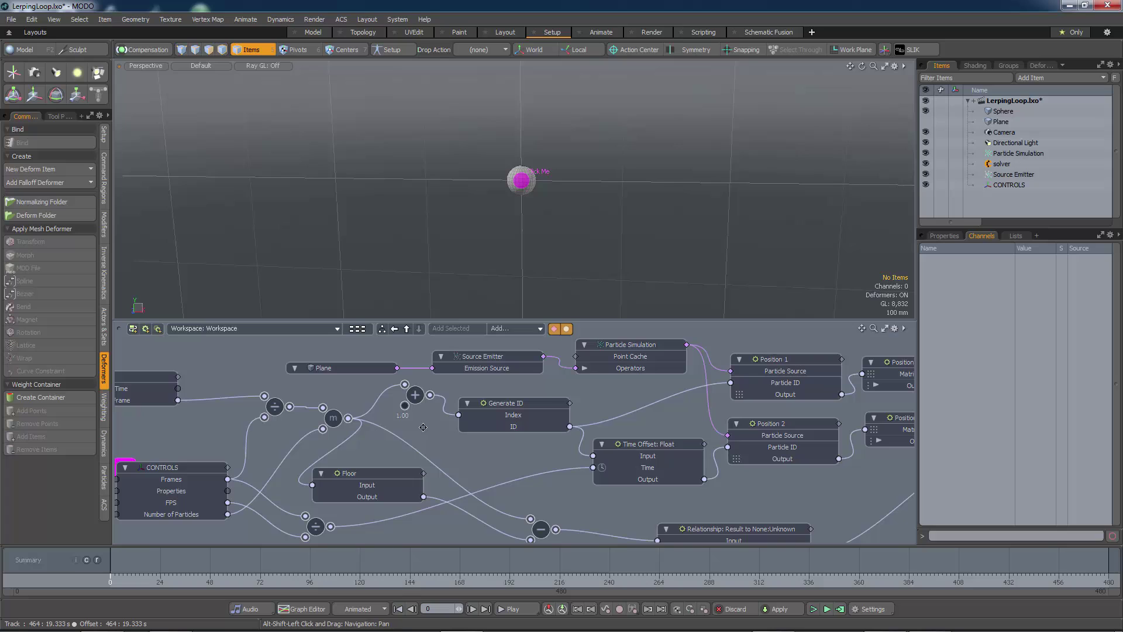
{"action": "left_click", "coordinate": [416, 397]}
{"action": "left_click_drag", "start_coordinate": [415, 401], "coordinate": [389, 407], "text": "alt+shift"}
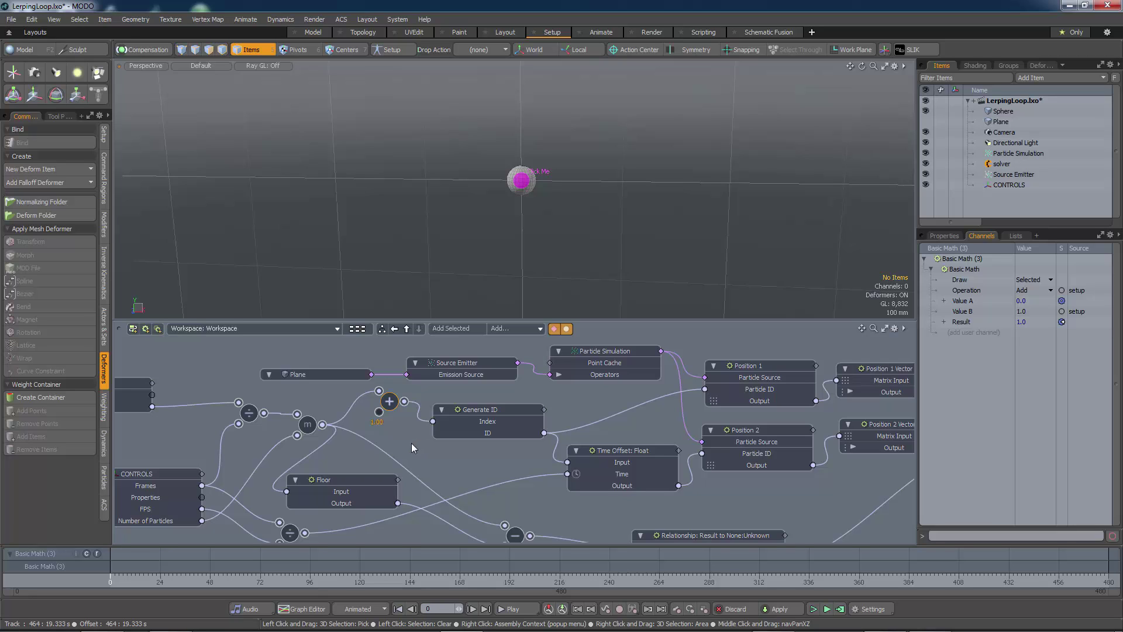
{"action": "left_click_drag", "start_coordinate": [411, 443], "coordinate": [471, 431], "text": "alt+shift"}
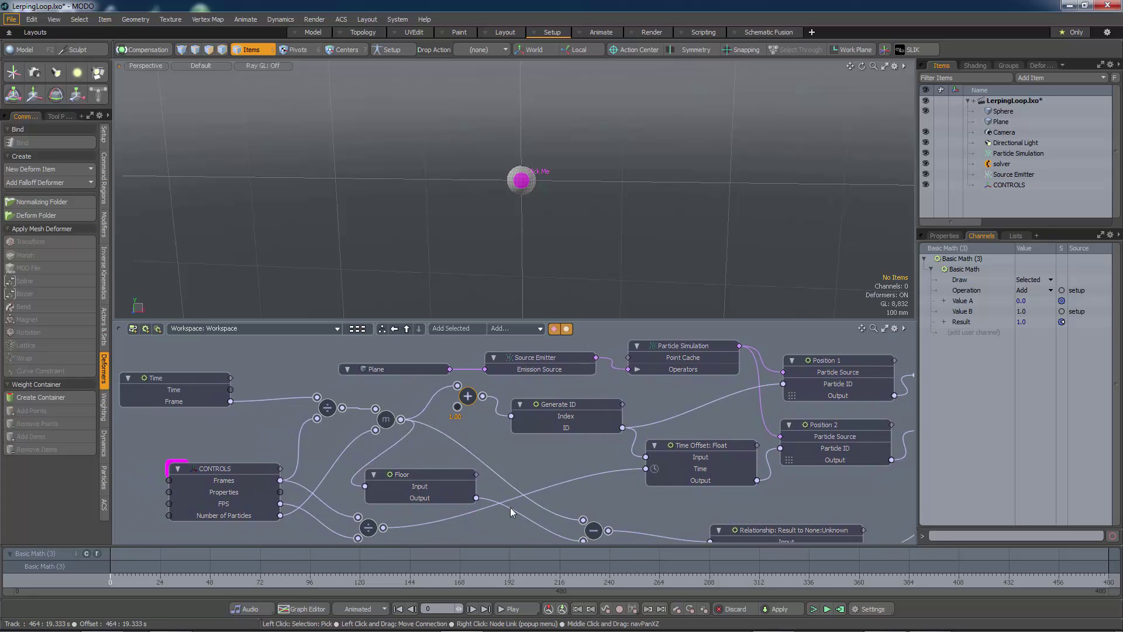
Compute the simulation with its End Time set to 480
{"action": "left_click", "coordinate": [839, 609]}
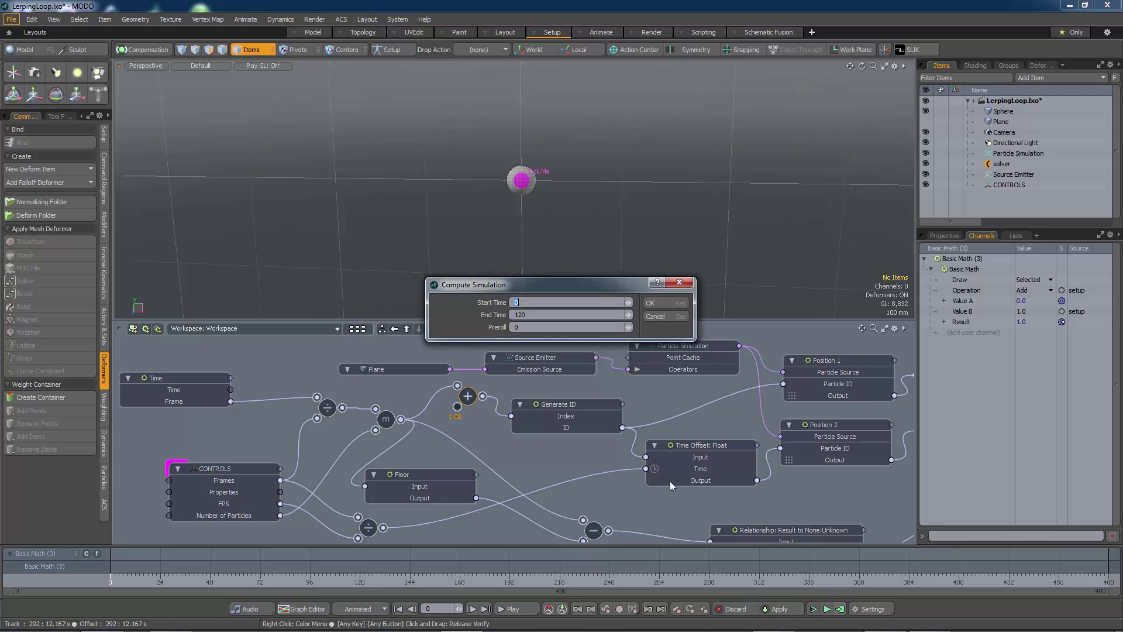
{"action": "left_click", "coordinate": [537, 315]}
{"action": "type", "text": "4"}
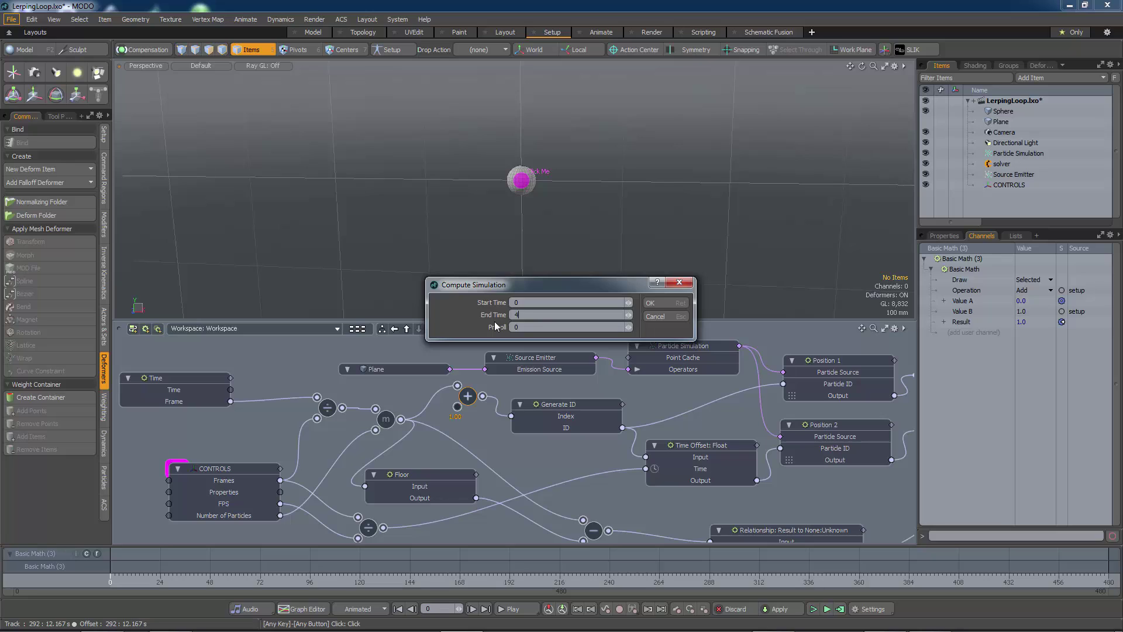
{"action": "type", "text": "80"}
{"action": "key", "text": "Return"}
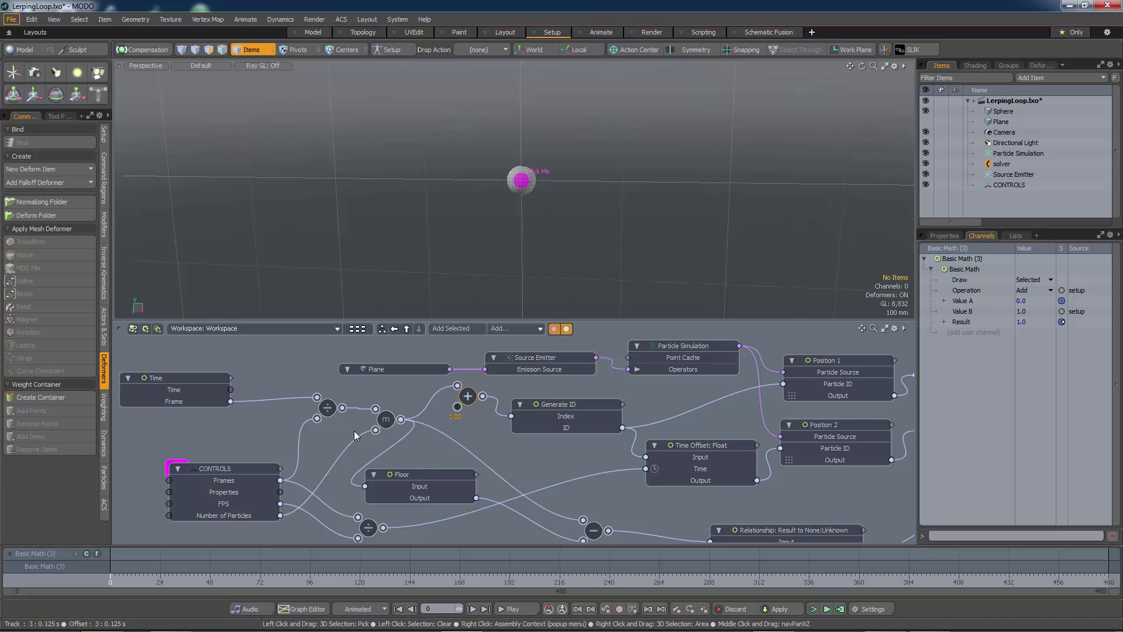
Examine the channels of the divide, modulo and Add math nodes while going through the timeline from frame 0
{"action": "left_click", "coordinate": [326, 411]}
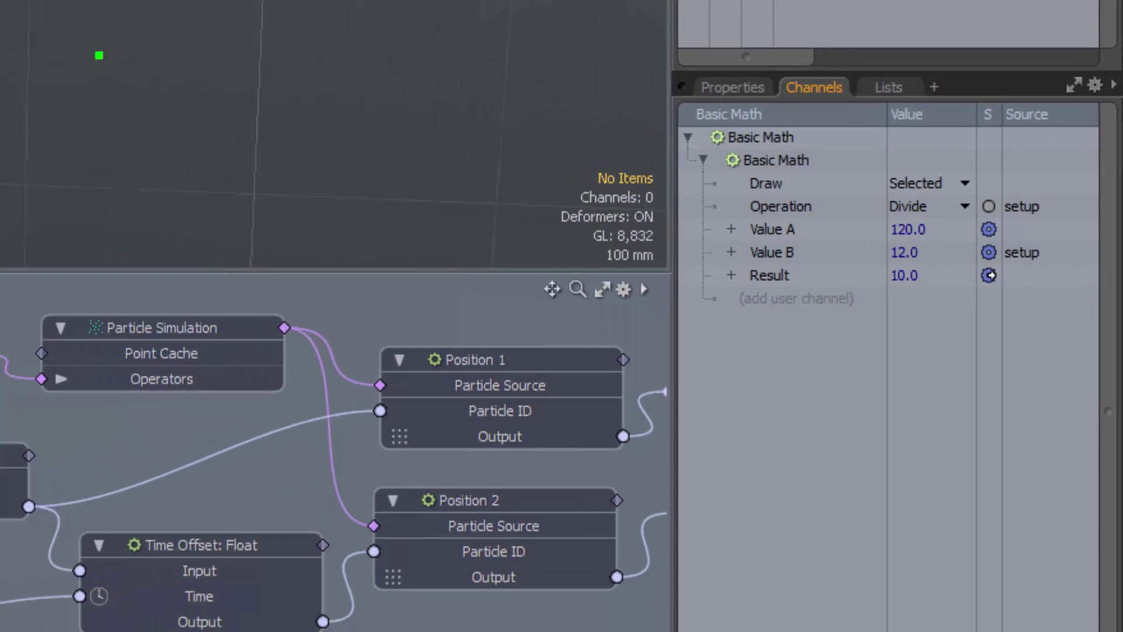
{"action": "key", "text": "Home"}
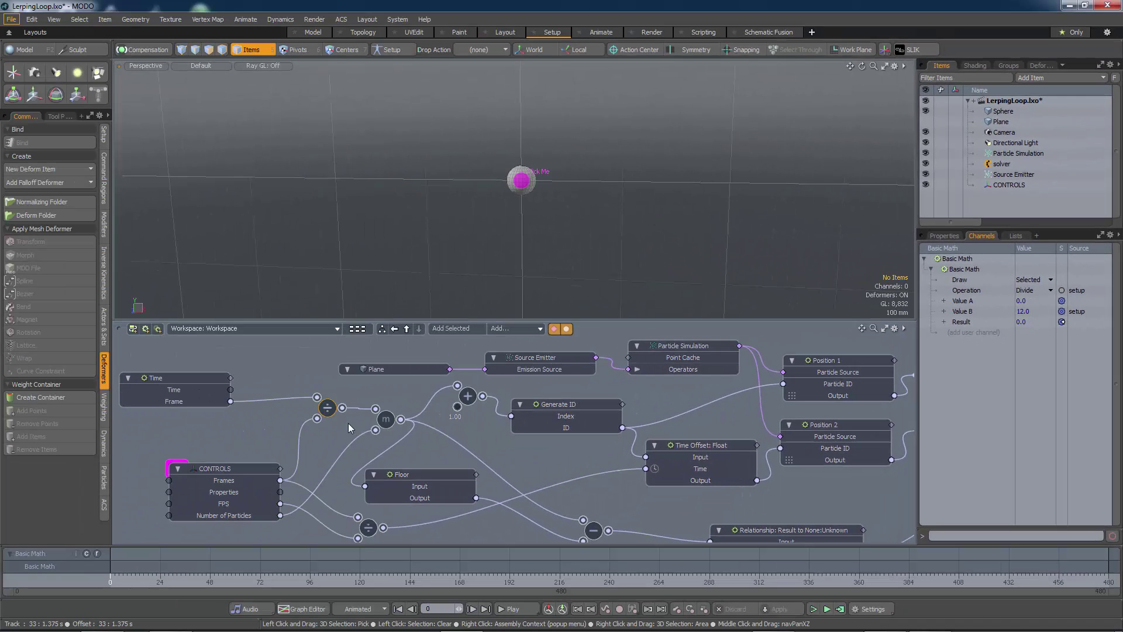
{"action": "left_click", "coordinate": [386, 420]}
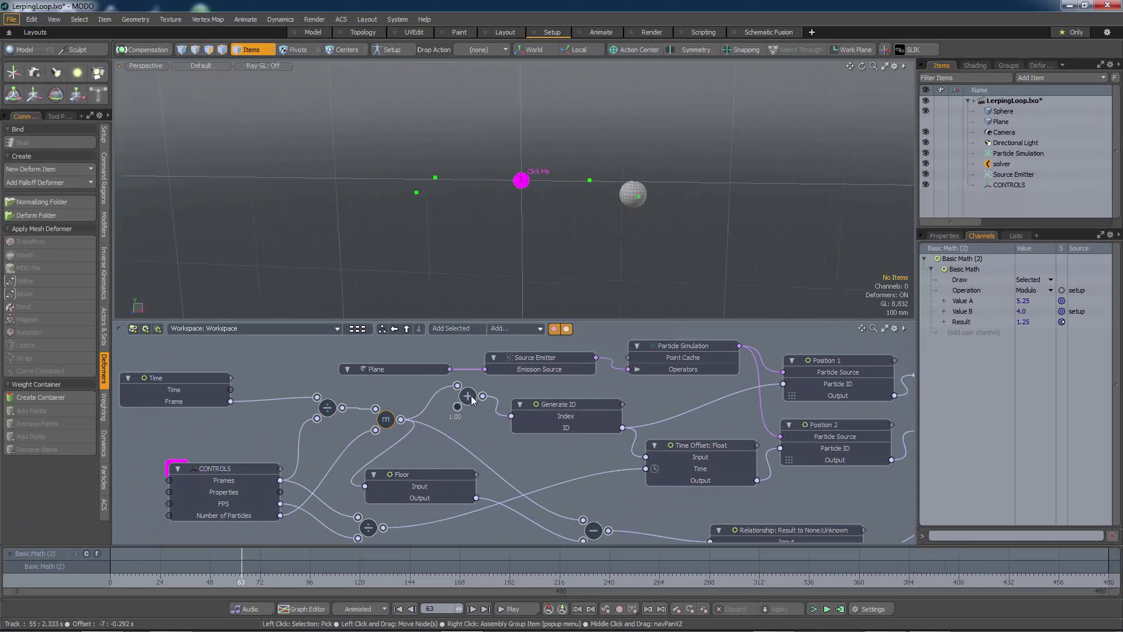
{"action": "left_click", "coordinate": [472, 398]}
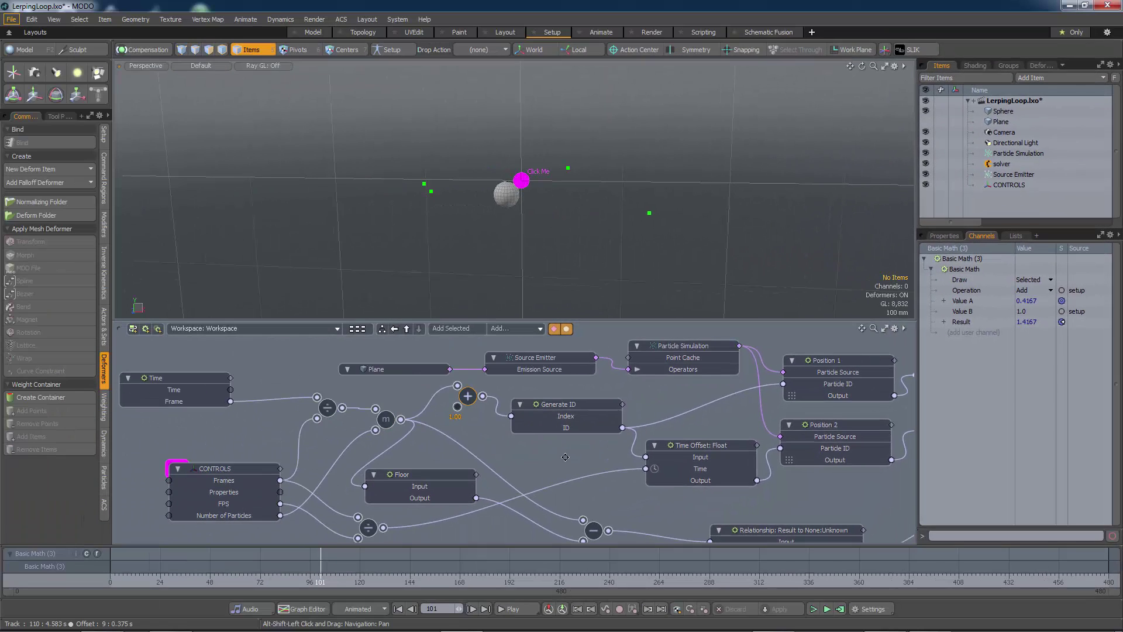
Inspect the Generate ID, Position 2 and Time Offset: Float nodes and compare the particle IDs they supply
{"action": "left_click_drag", "start_coordinate": [469, 461], "coordinate": [386, 434], "text": "alt+shift"}
{"action": "left_click", "coordinate": [421, 411]}
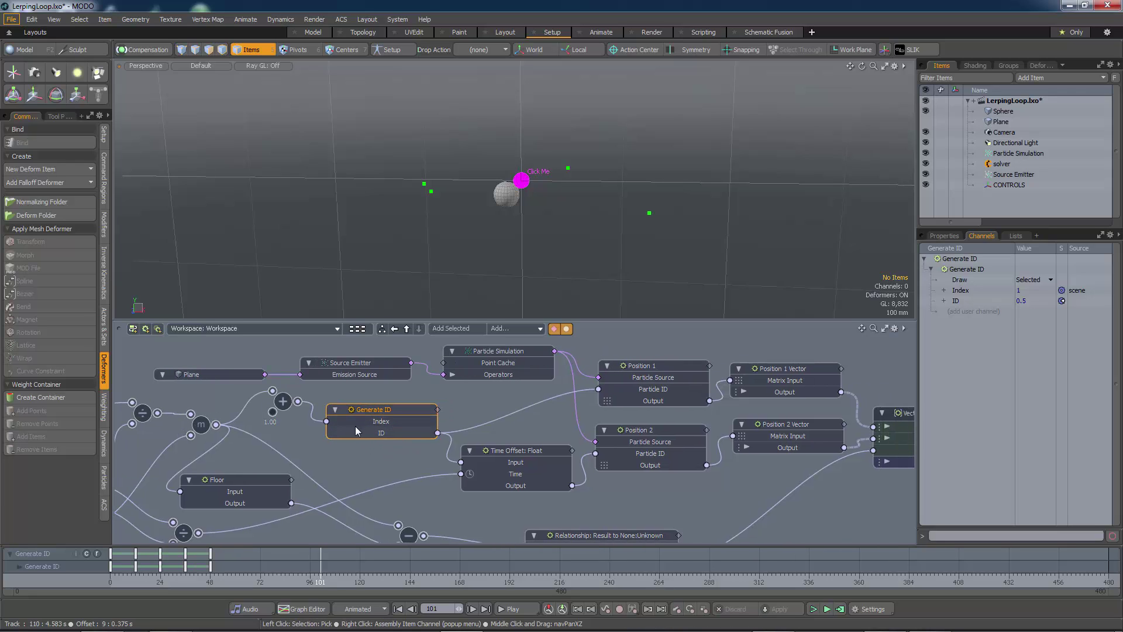
{"action": "mouse_move", "coordinate": [425, 427]}
{"action": "mouse_move", "coordinate": [628, 393]}
{"action": "left_click", "coordinate": [646, 433]}
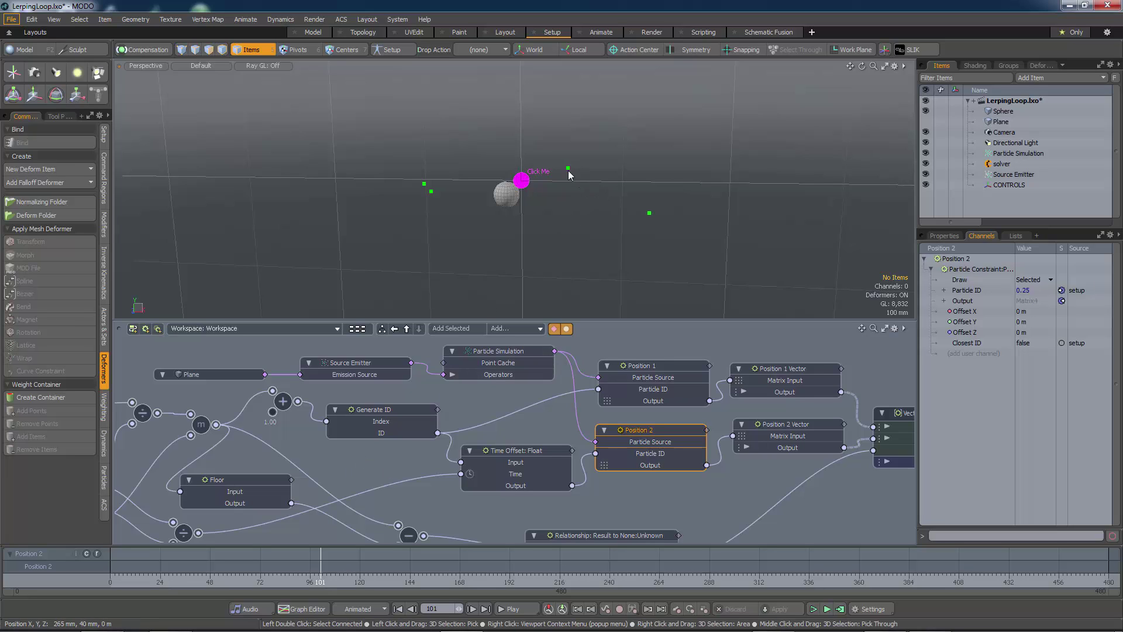
{"action": "left_click", "coordinate": [506, 451]}
{"action": "middle_click_drag", "start_coordinate": [365, 509], "coordinate": [483, 468]}
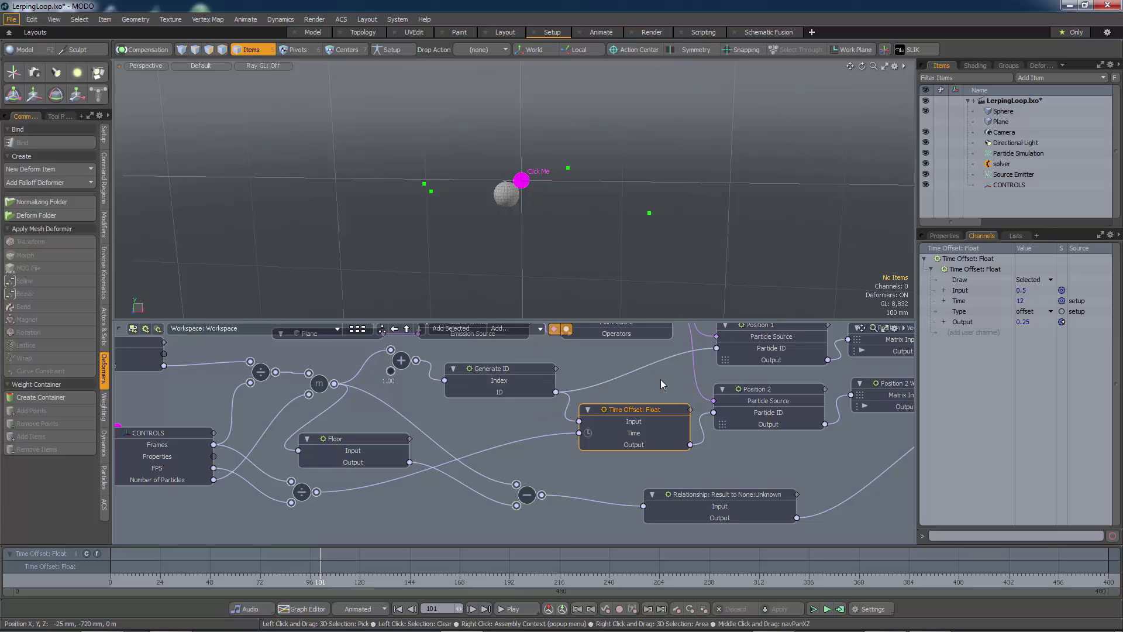
Scrub the first 48 frames with Generate ID selected to check how its Index and ID change
{"action": "left_click", "coordinate": [524, 370]}
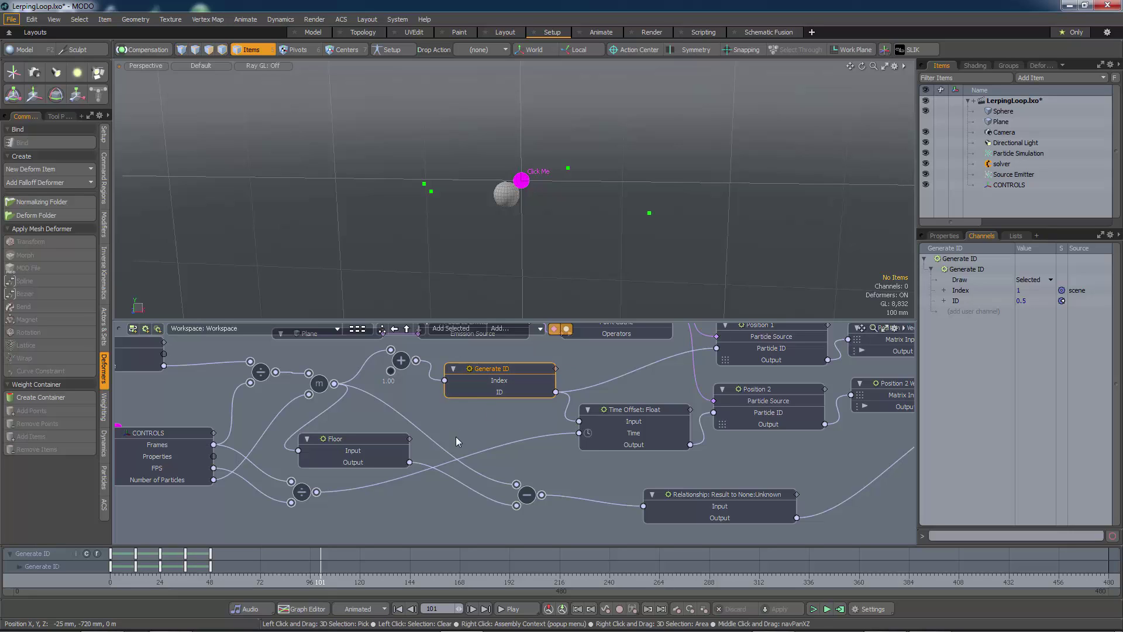
{"action": "left_click_drag", "start_coordinate": [323, 588], "coordinate": [112, 587]}
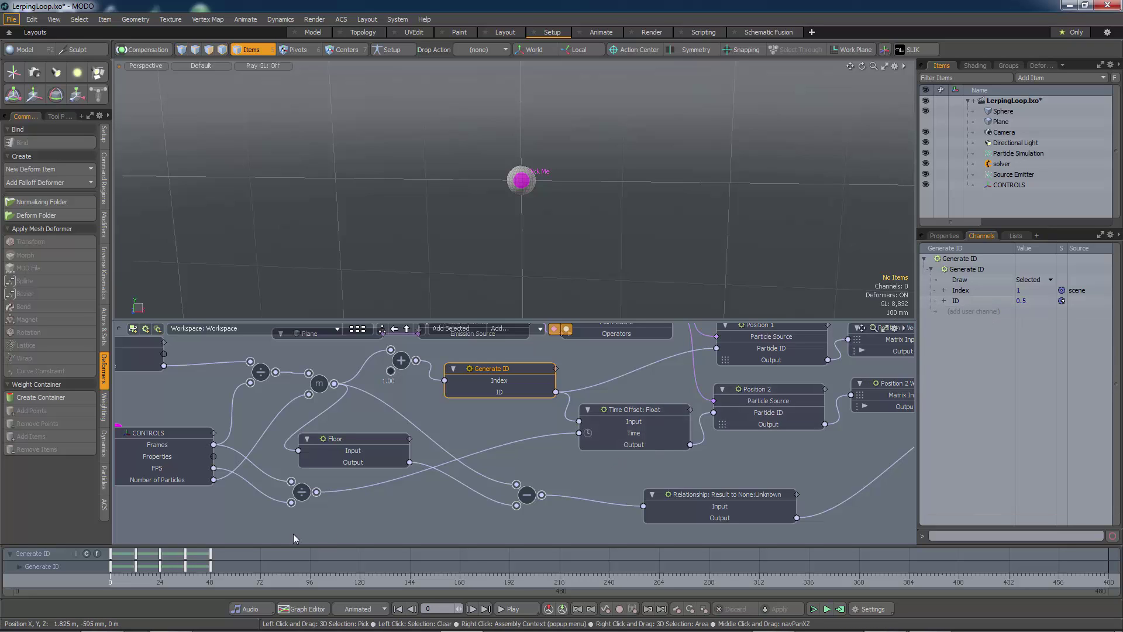
{"action": "left_click", "coordinate": [137, 582]}
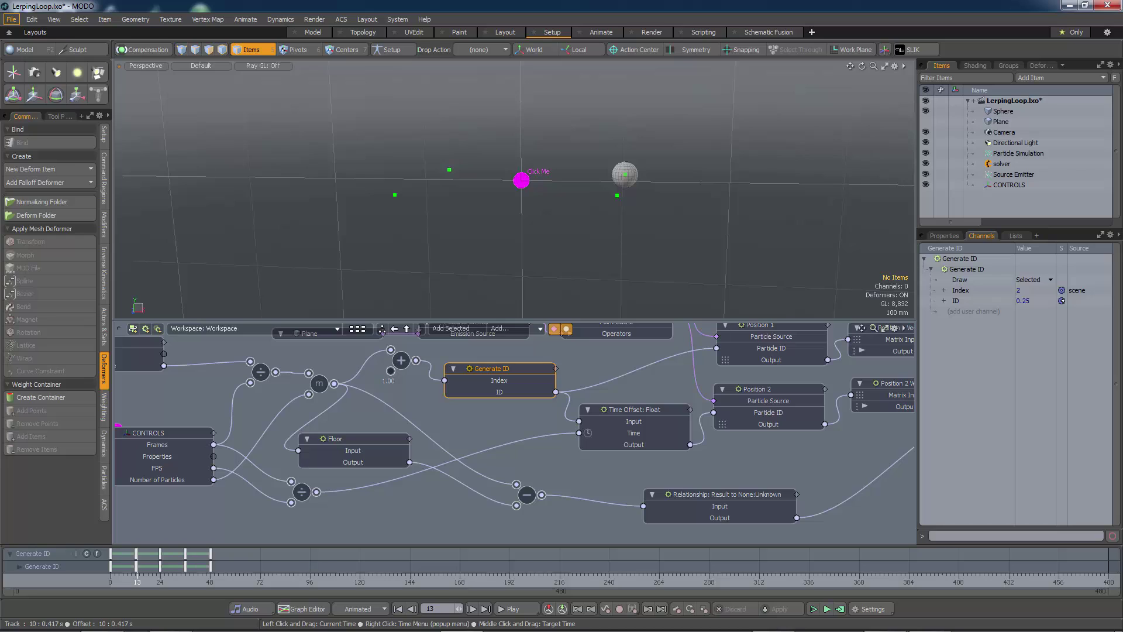
{"action": "left_click_drag", "start_coordinate": [137, 582], "coordinate": [211, 582]}
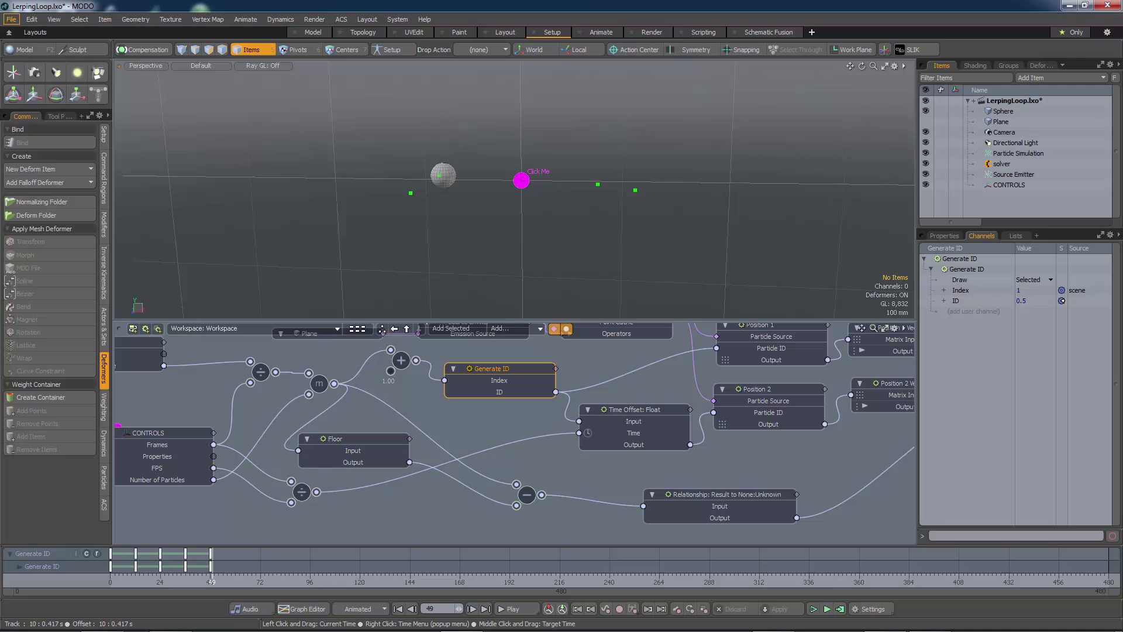
{"action": "left_click_drag", "start_coordinate": [212, 576], "coordinate": [109, 576]}
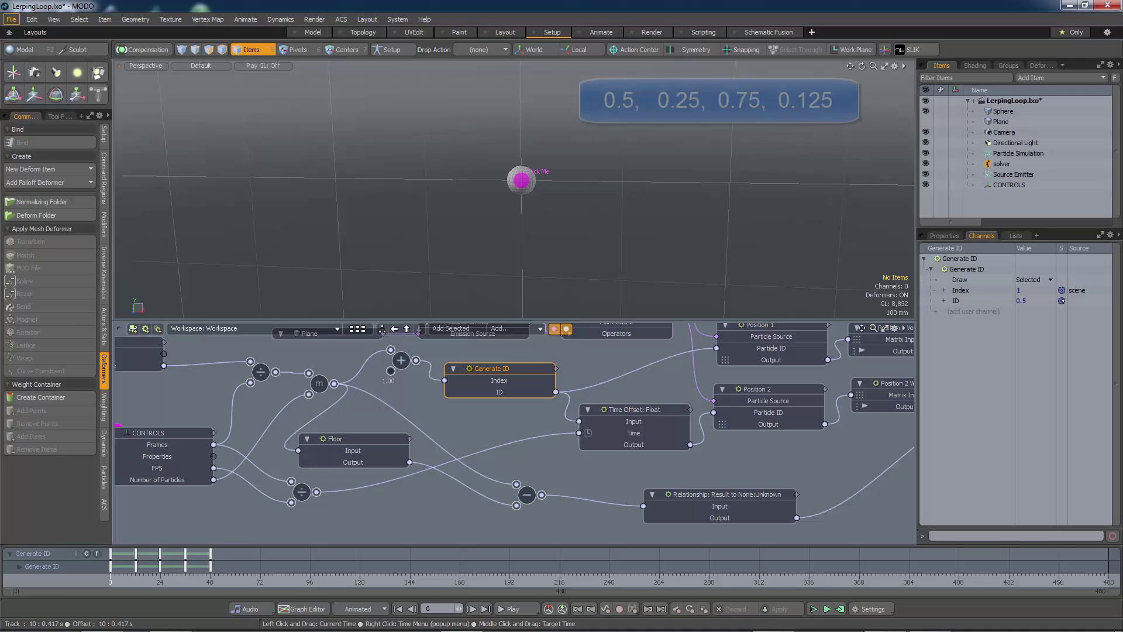
{"action": "left_click_drag", "start_coordinate": [109, 576], "coordinate": [202, 576]}
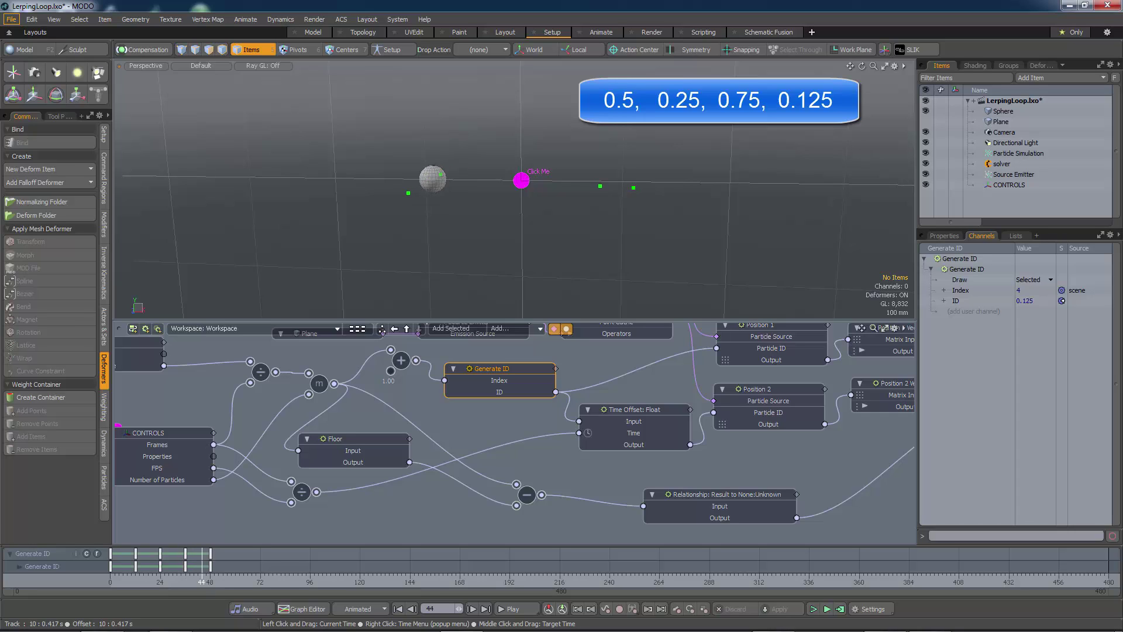
Scrub from frame 0 to 42 with Time Offset: Float selected to compare its Input and Output
{"action": "left_click", "coordinate": [635, 413]}
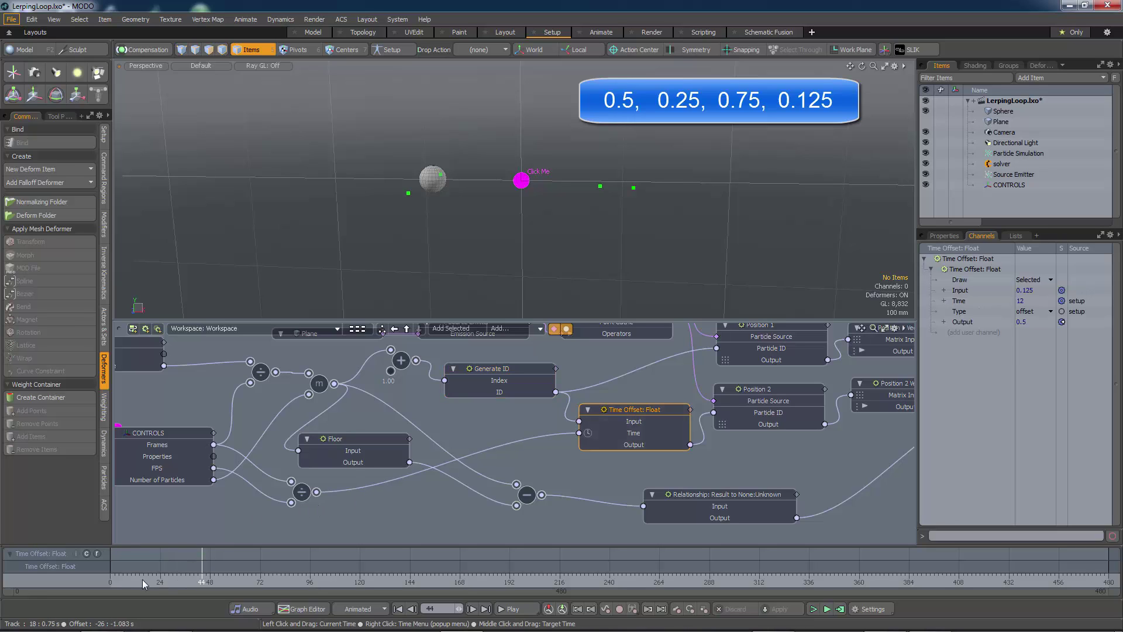
{"action": "left_click", "coordinate": [116, 578]}
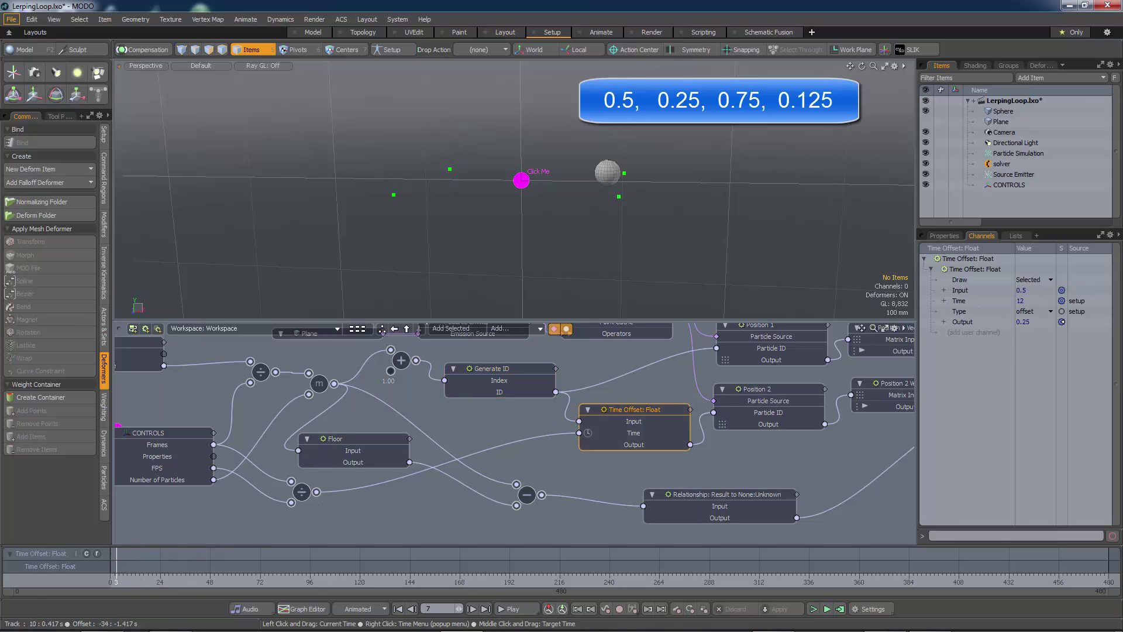
{"action": "left_click", "coordinate": [111, 578]}
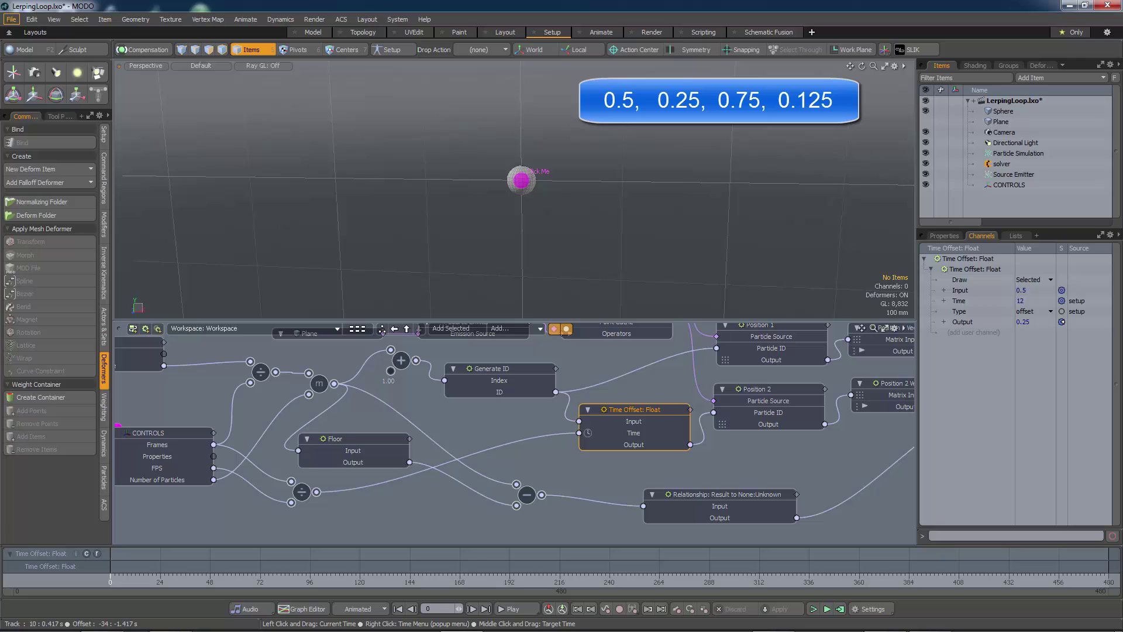
{"action": "left_click_drag", "start_coordinate": [111, 578], "coordinate": [197, 578]}
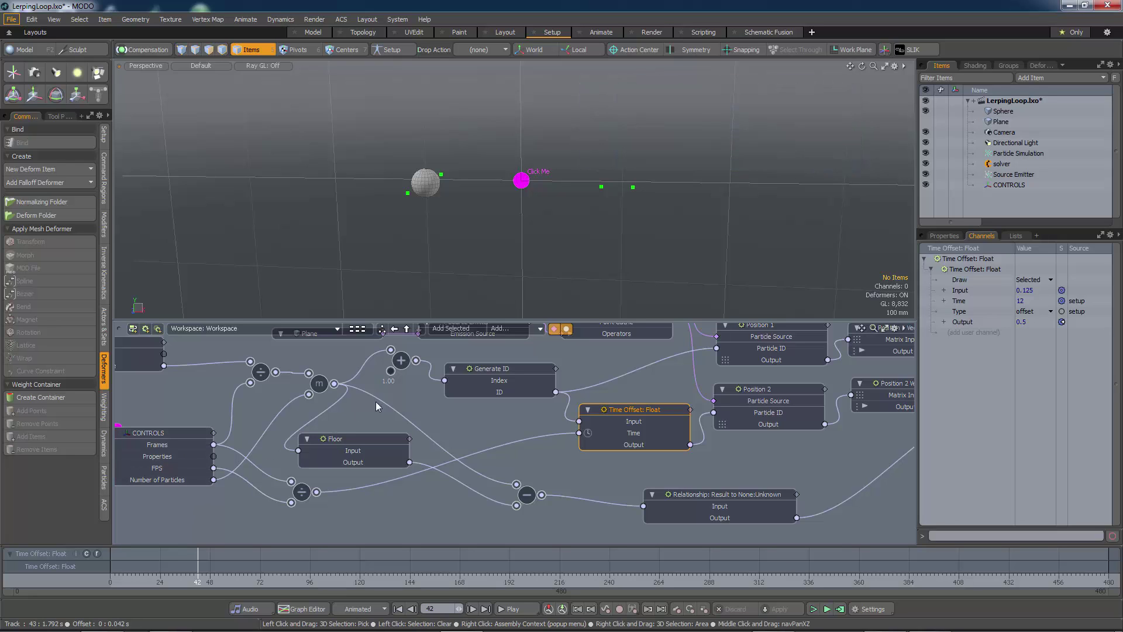
Examine the Relationship node driving VectorLerp's Alpha, and review the network back to Time and CONTROLS
{"action": "left_click_drag", "start_coordinate": [375, 499], "coordinate": [318, 496], "text": "alt+shift"}
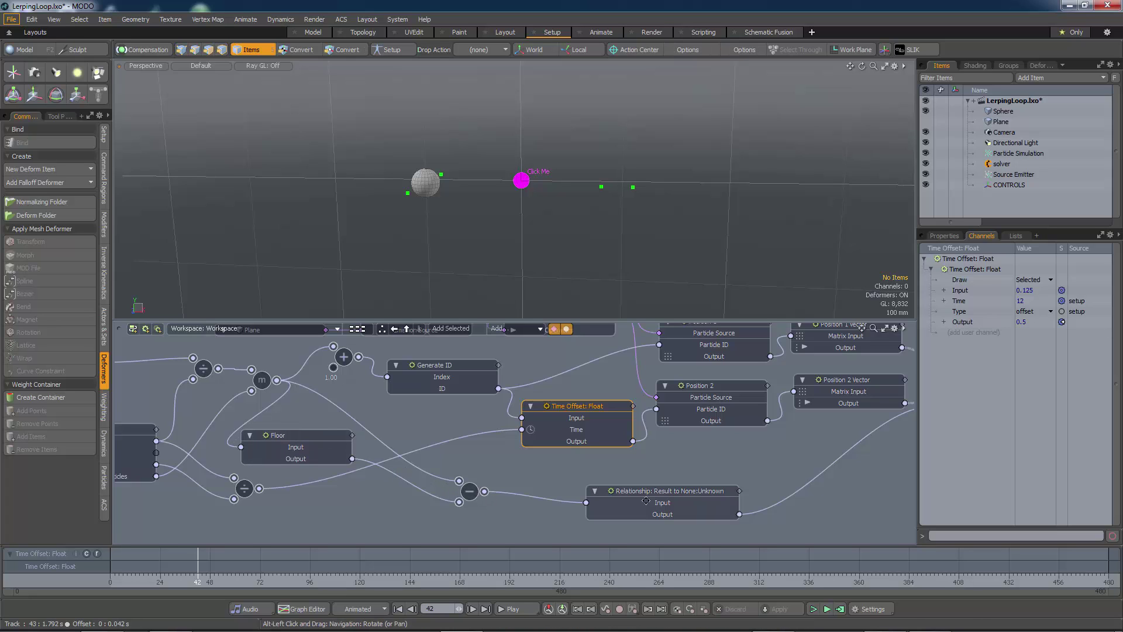
{"action": "left_click_drag", "start_coordinate": [689, 489], "coordinate": [541, 487], "text": "alt+shift"}
{"action": "left_click", "coordinate": [541, 488]}
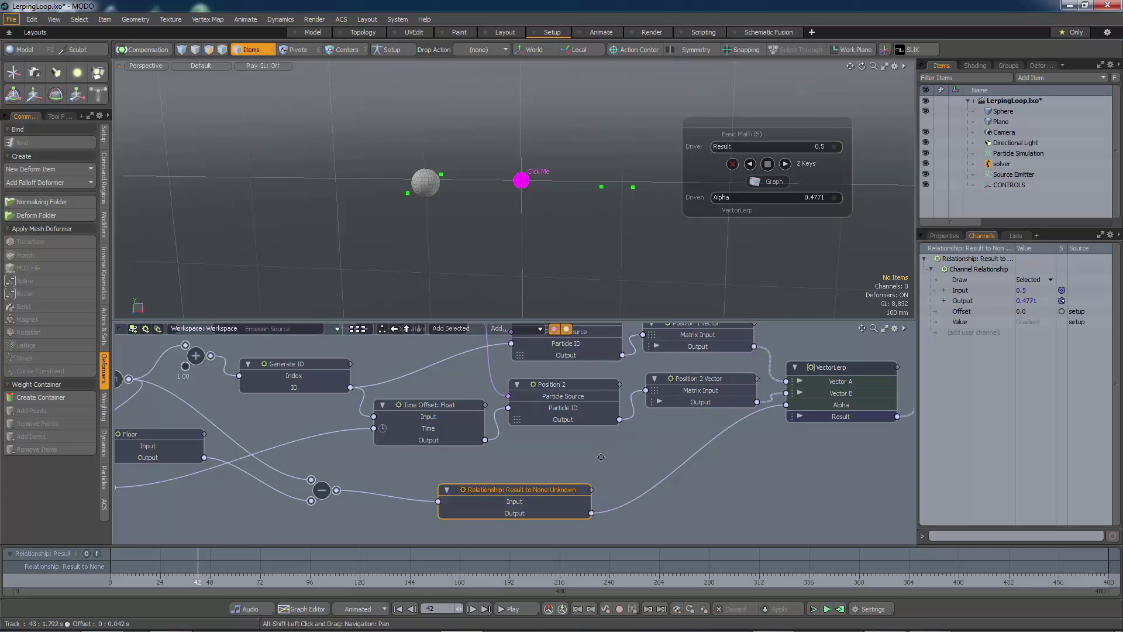
{"action": "left_click_drag", "start_coordinate": [600, 449], "coordinate": [637, 478], "text": "alt+shift"}
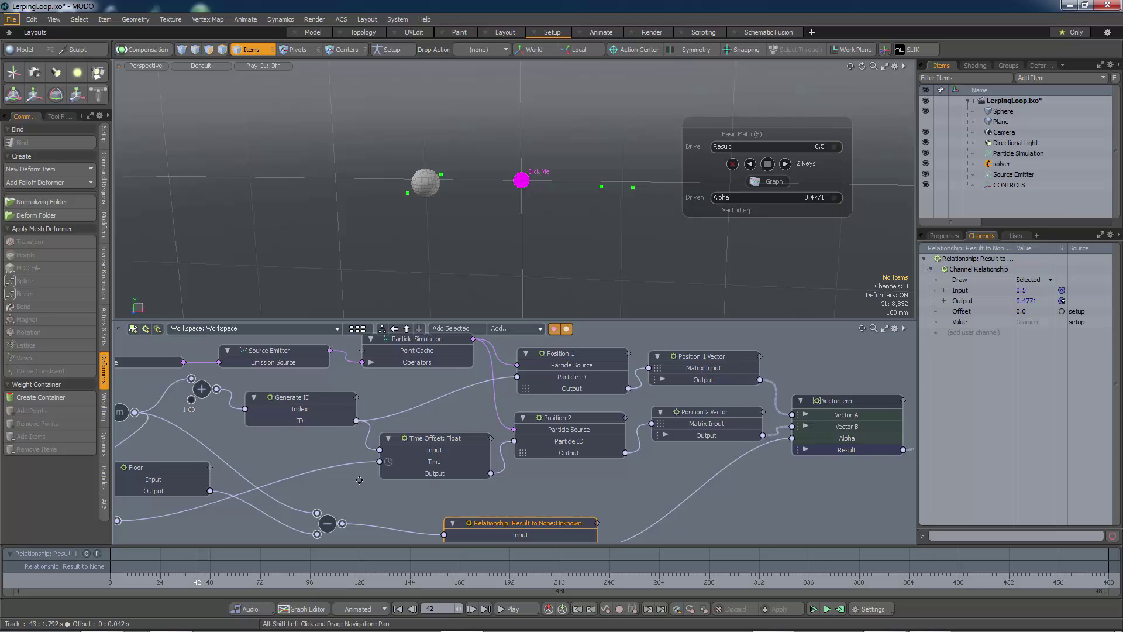
{"action": "left_click_drag", "start_coordinate": [334, 460], "coordinate": [598, 462], "text": "alt+shift"}
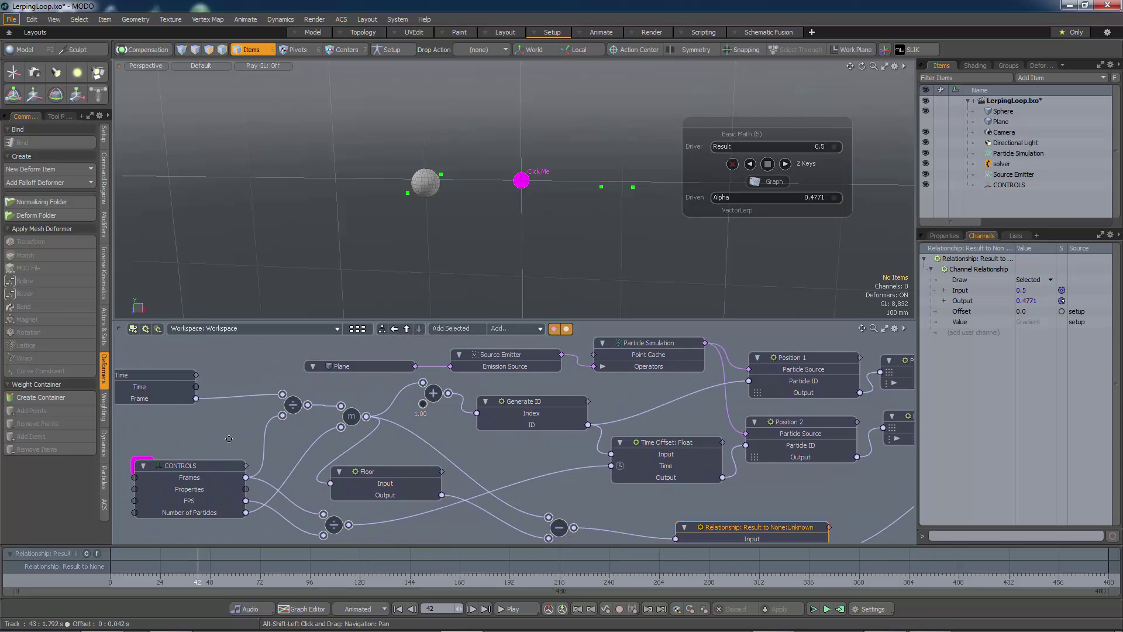
{"action": "left_click_drag", "start_coordinate": [229, 439], "coordinate": [333, 434], "text": "alt+shift"}
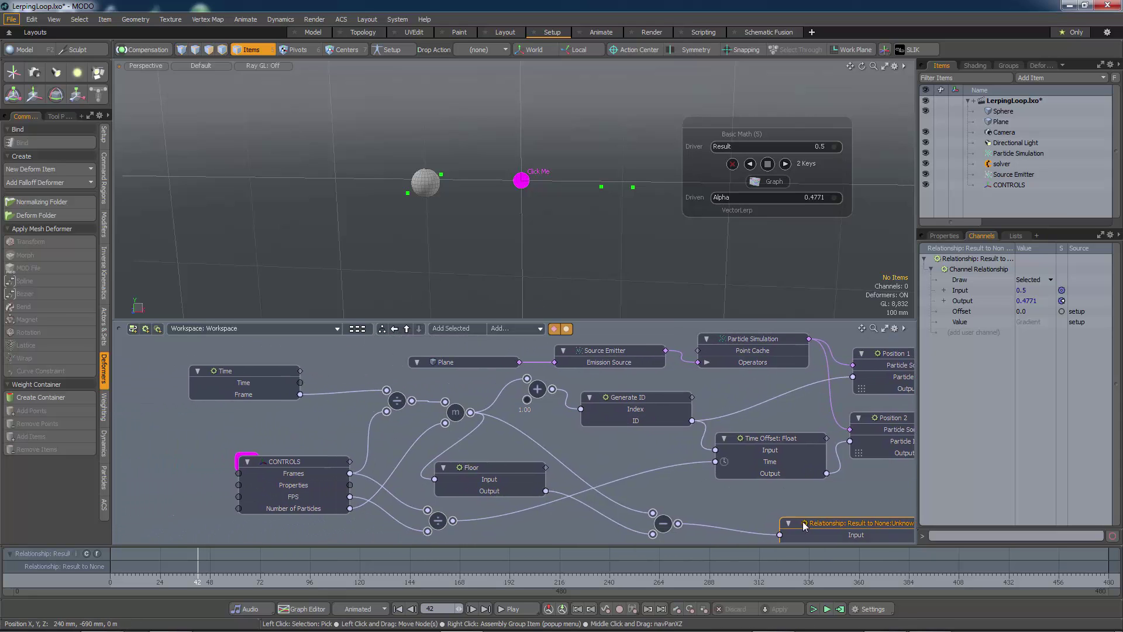
Preview the simulation with the existing Frames setting, and clear the node selection
{"action": "left_click", "coordinate": [826, 609]}
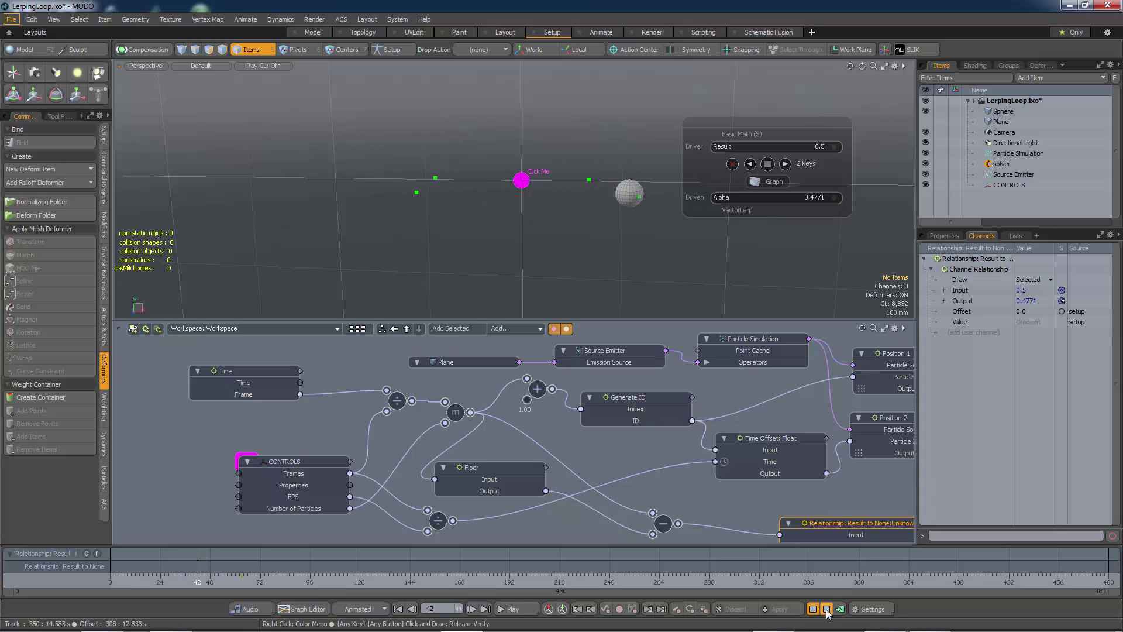
{"action": "left_click", "coordinate": [826, 609]}
{"action": "left_click", "coordinate": [494, 220]}
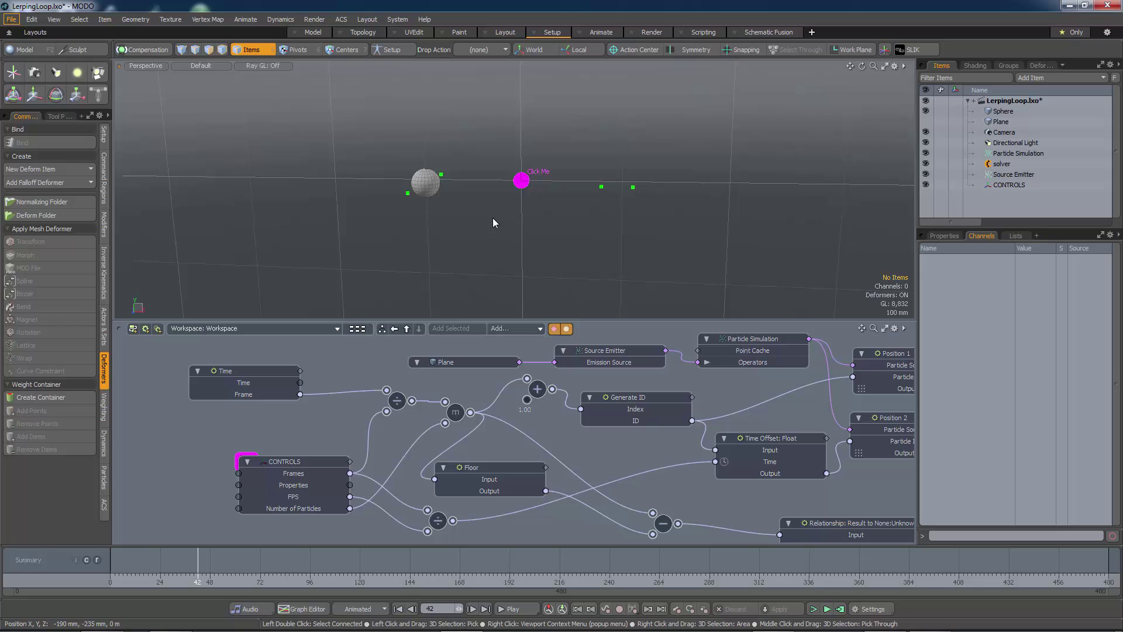
Set the CONTROLS locator's Frames to 6 and preview the simulation
{"action": "left_click", "coordinate": [522, 183]}
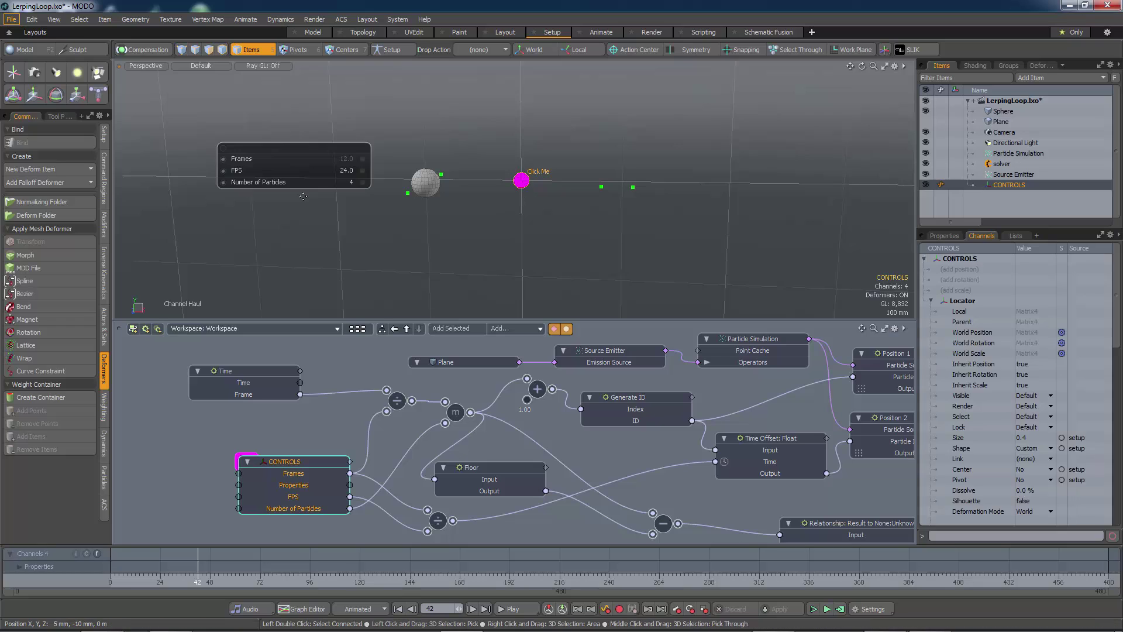
{"action": "double_click", "coordinate": [347, 160]}
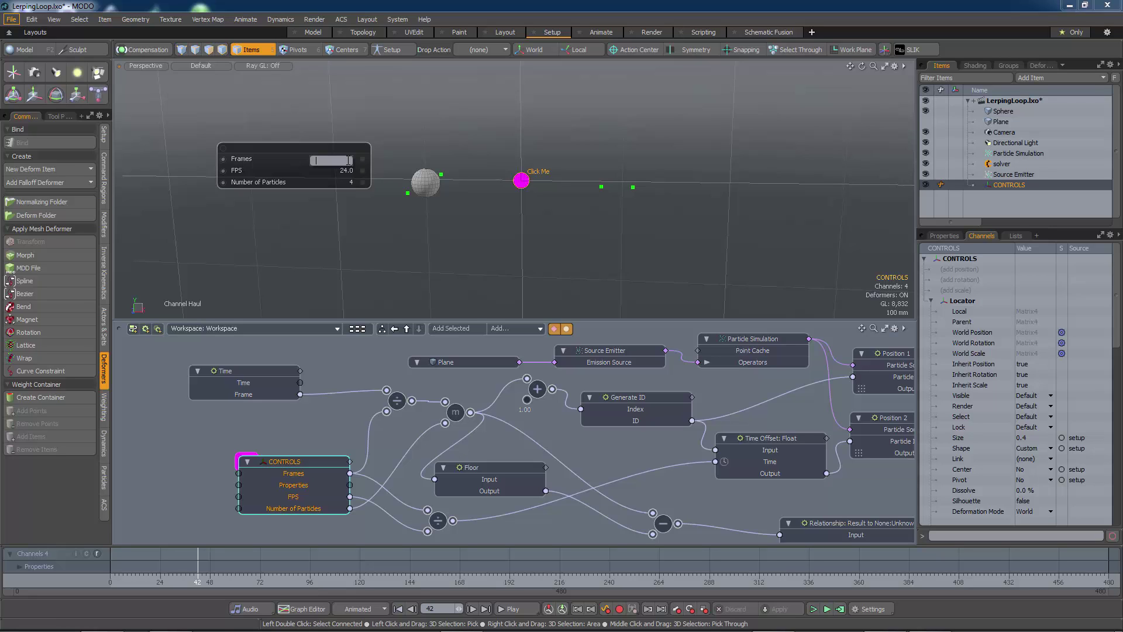
{"action": "type", "text": "60"}
{"action": "key", "text": "Return"}
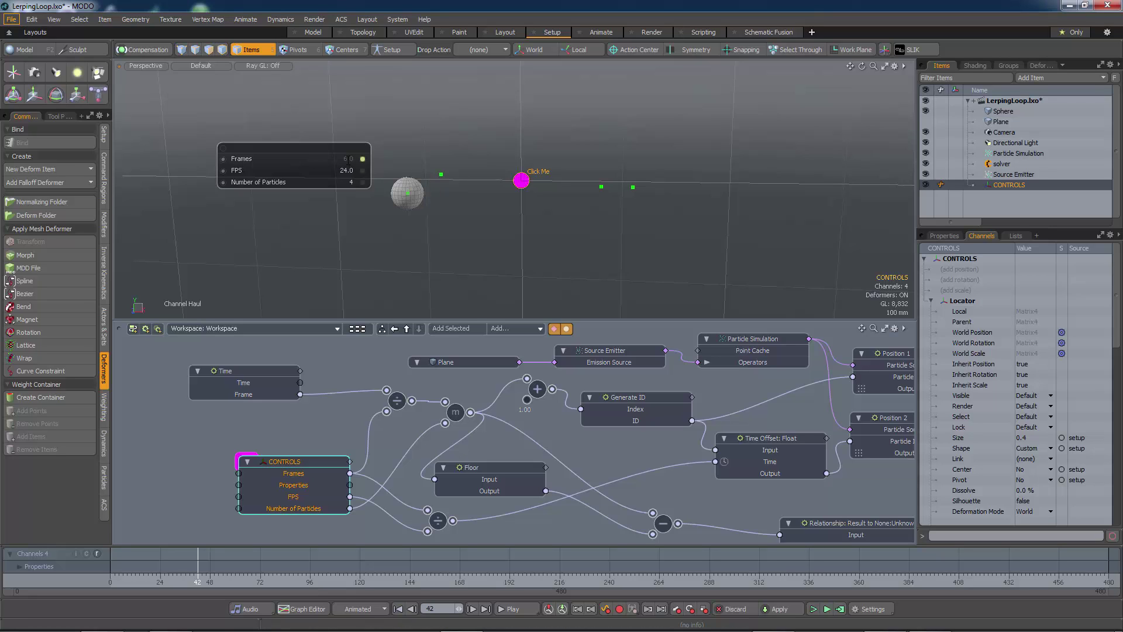
{"action": "left_click", "coordinate": [827, 609]}
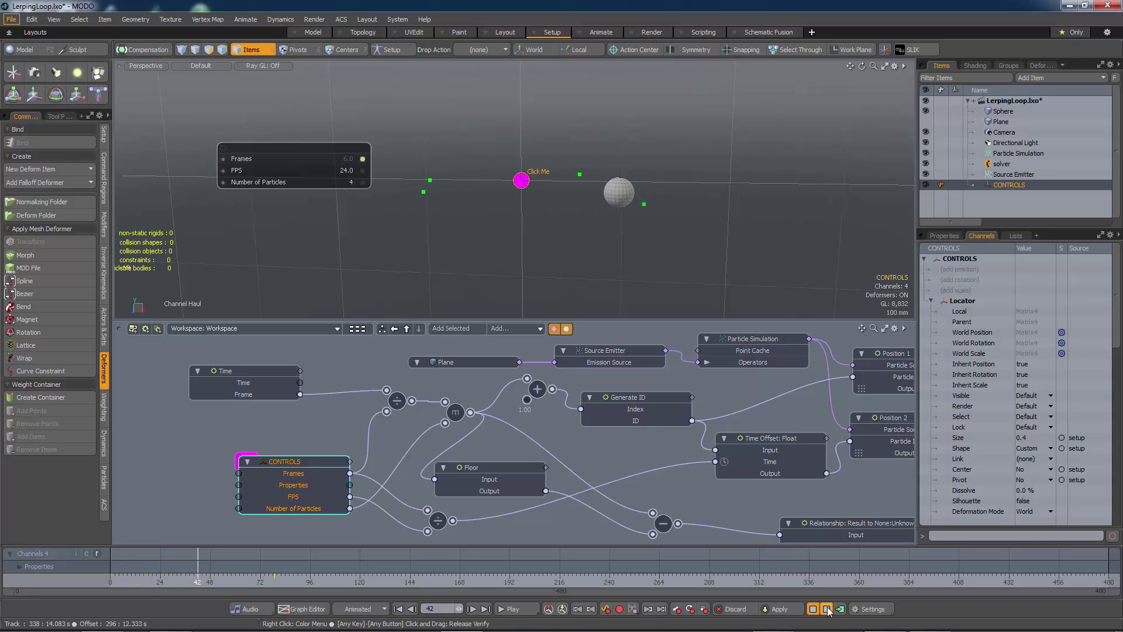
{"action": "left_click", "coordinate": [827, 609]}
Set the CONTROLS locator's Frames to 30 and preview the simulation
{"action": "left_click", "coordinate": [351, 159]}
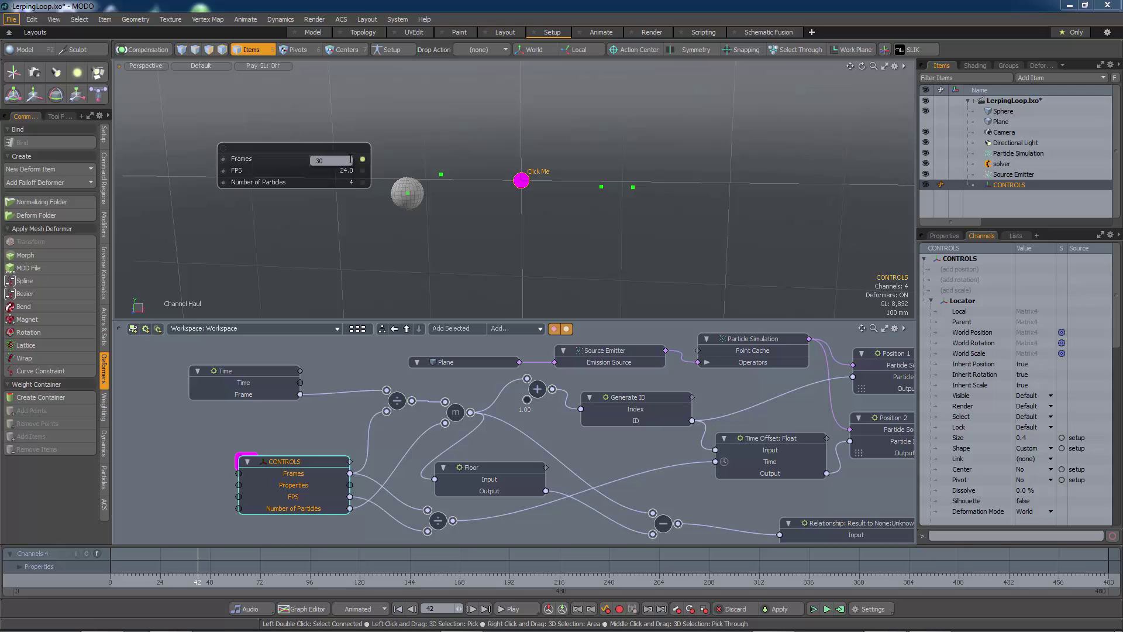
{"action": "type", "text": "30"}
{"action": "key", "text": "Return"}
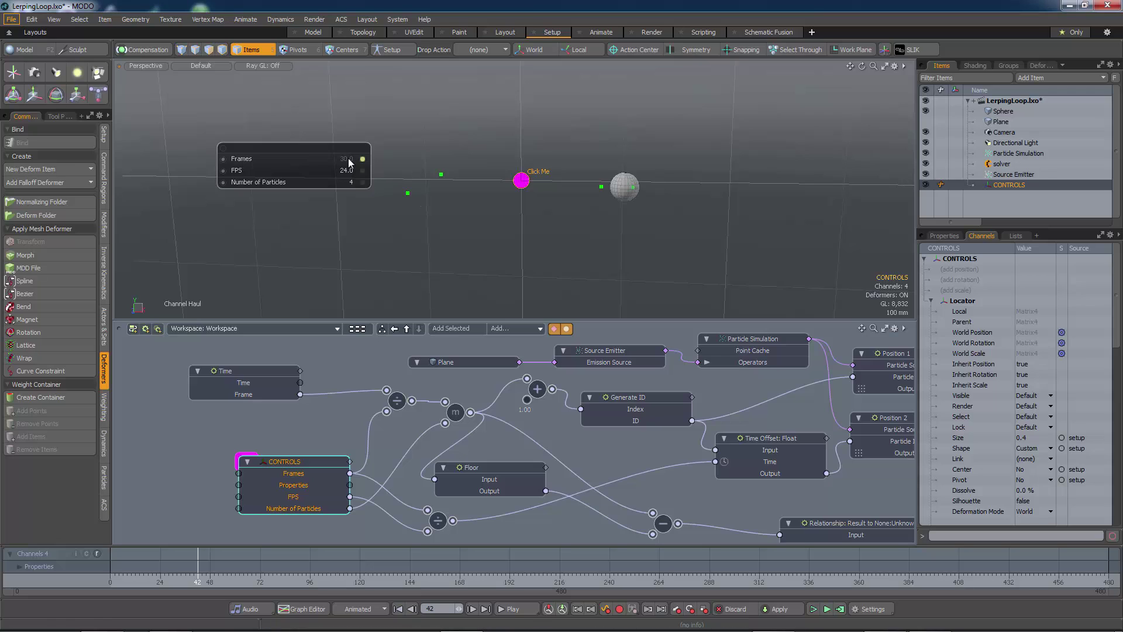
{"action": "left_click", "coordinate": [827, 612]}
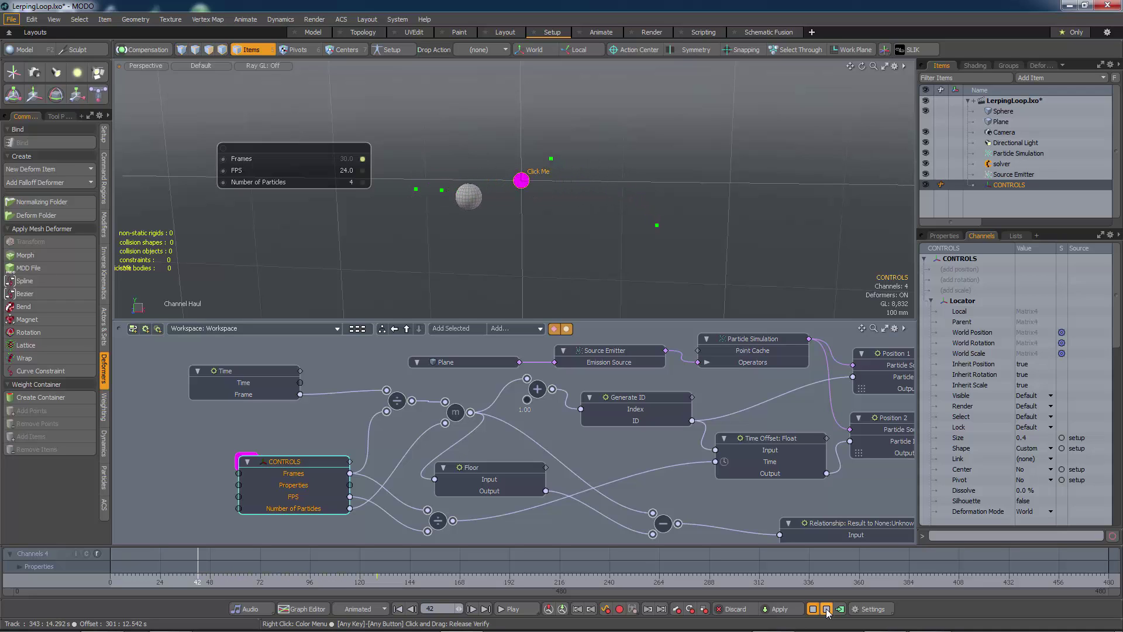
{"action": "left_click", "coordinate": [826, 612]}
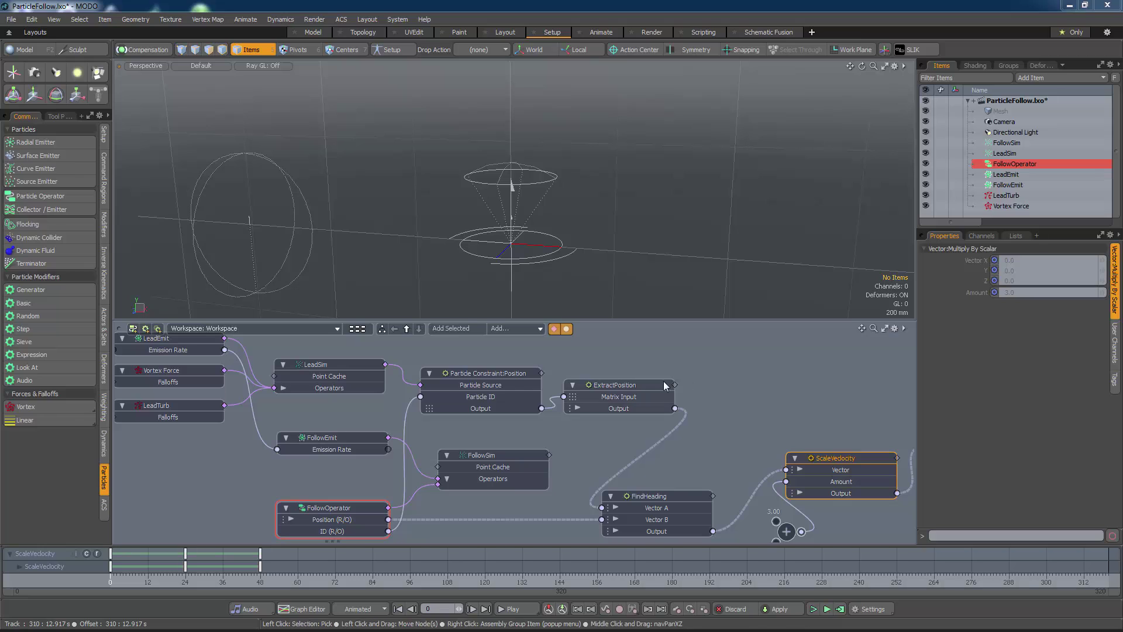
Compare the particle simulation properties of LeadSim and FollowSim in the ParticleFollow scene
{"action": "left_click", "coordinate": [342, 364]}
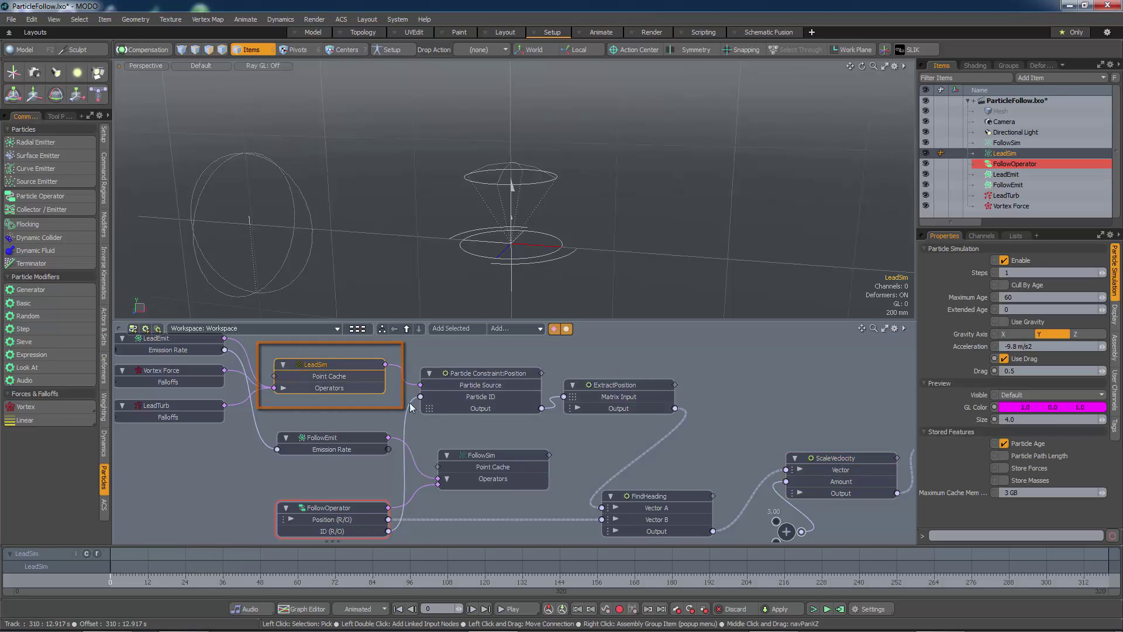
{"action": "left_click", "coordinate": [478, 458]}
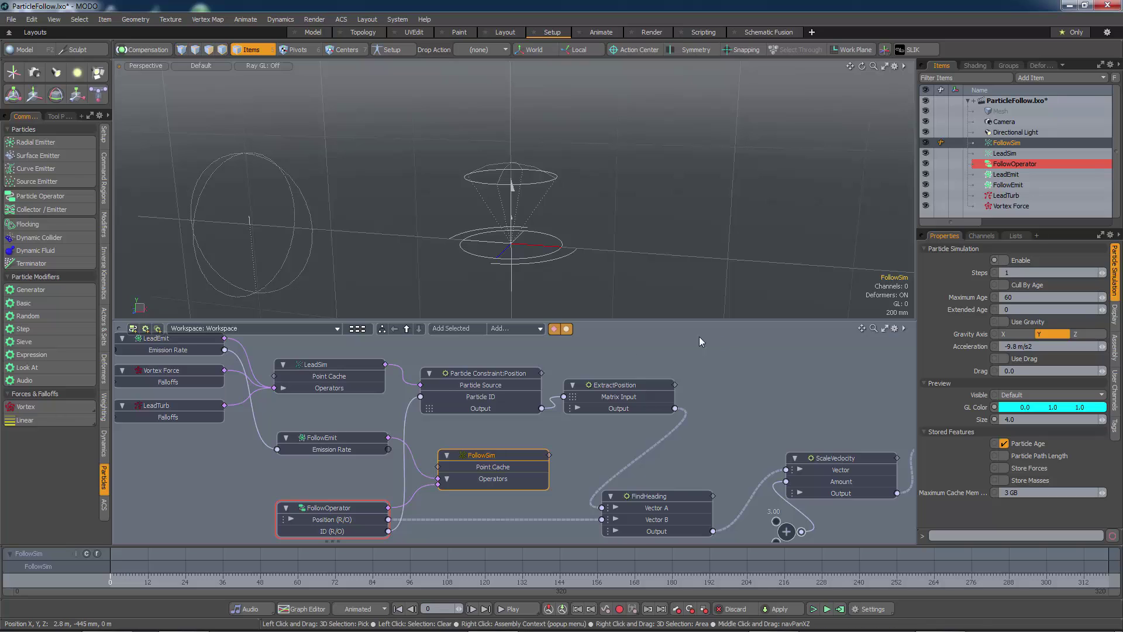
{"action": "left_click", "coordinate": [371, 366]}
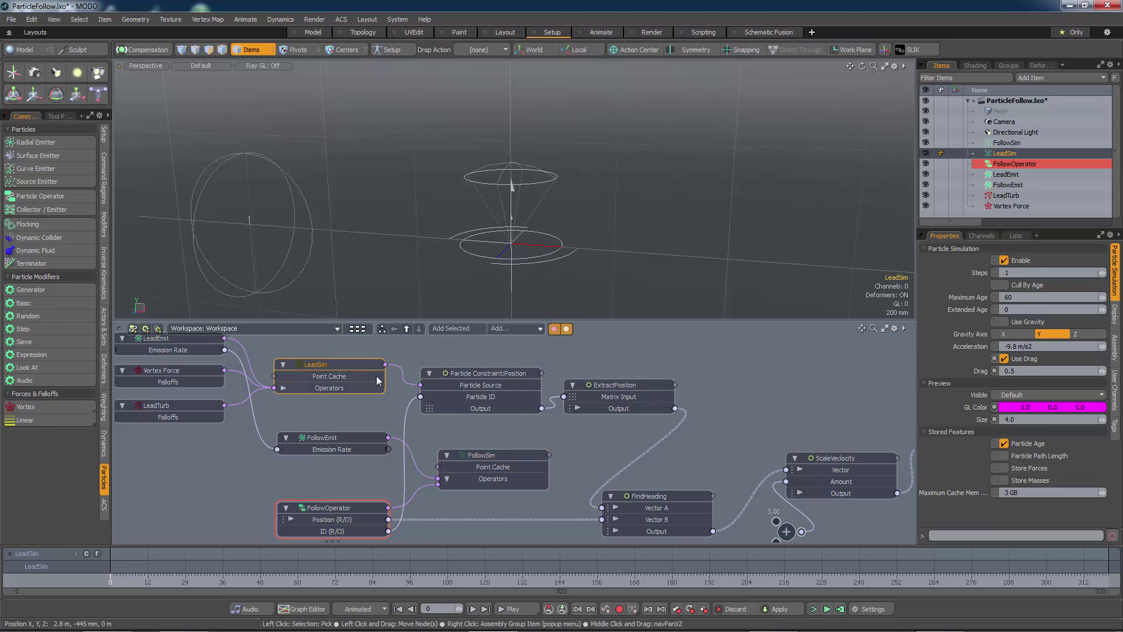
Preview the simulation with only LeadSim's particles enabled, and stop the playback
{"action": "left_click", "coordinate": [827, 608]}
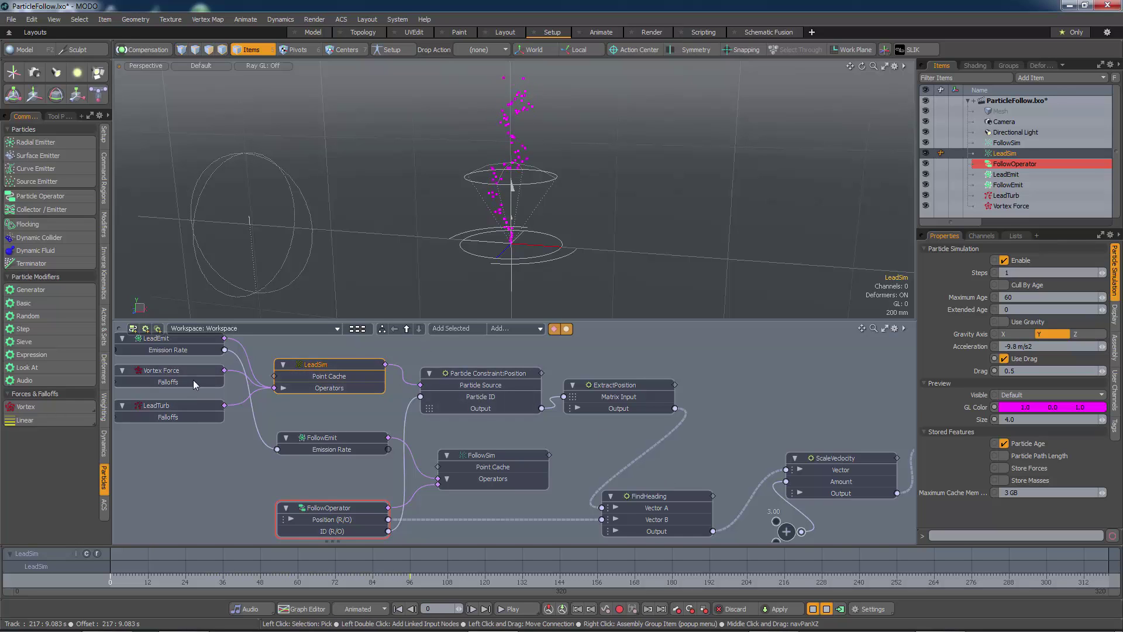
{"action": "left_click_drag", "start_coordinate": [178, 350], "coordinate": [203, 367], "text": "alt+shift"}
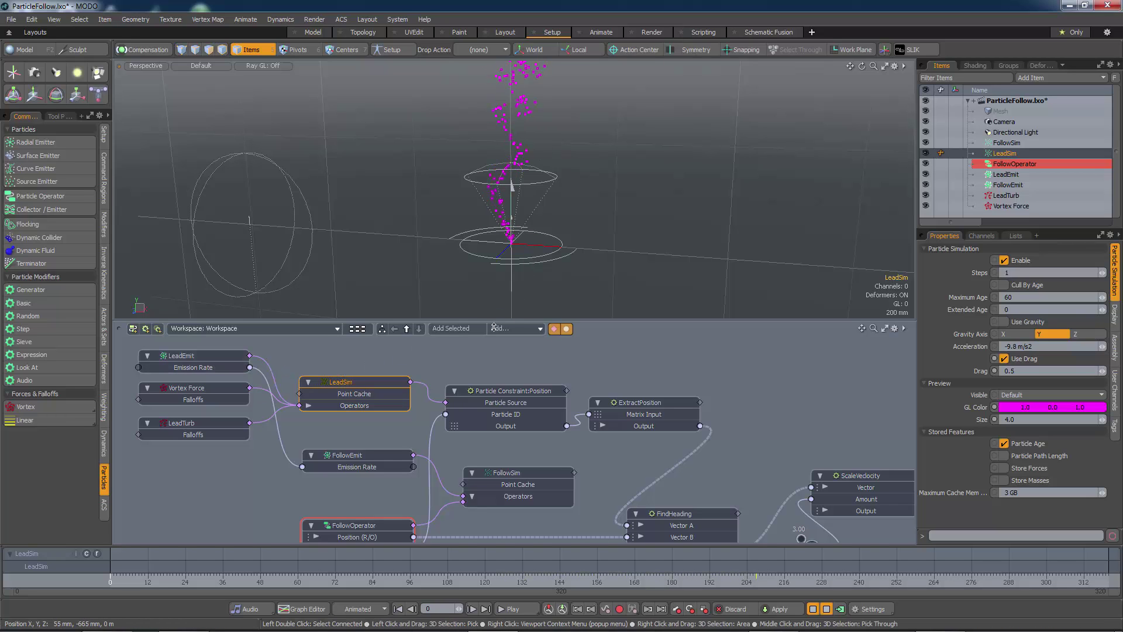
{"action": "middle_click_drag", "start_coordinate": [612, 479], "coordinate": [609, 465]}
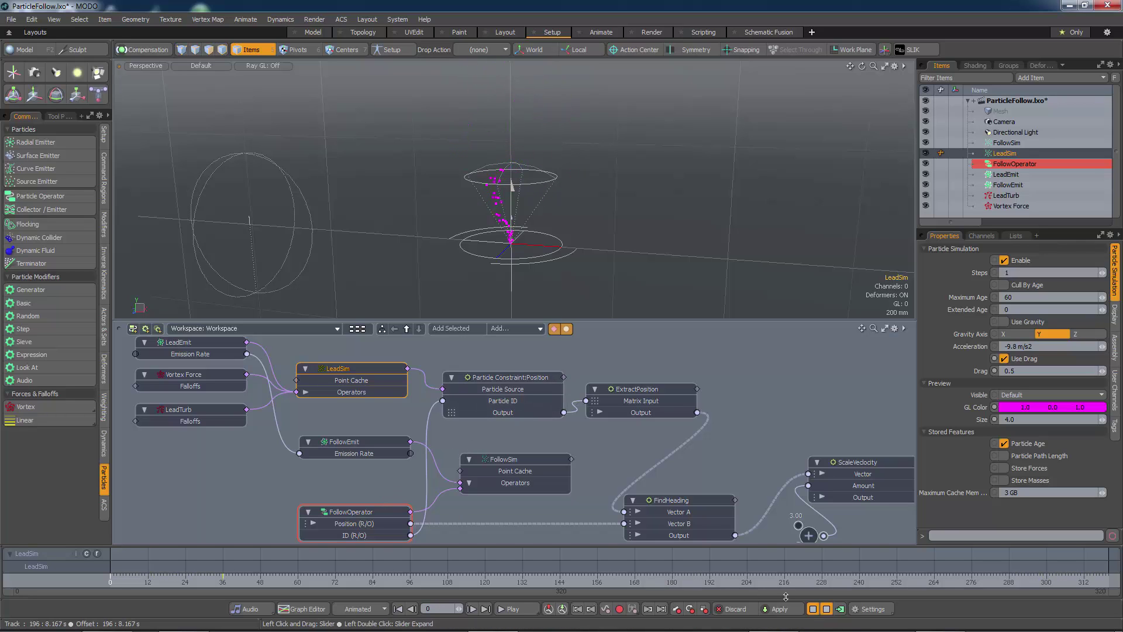
{"action": "left_click", "coordinate": [830, 609]}
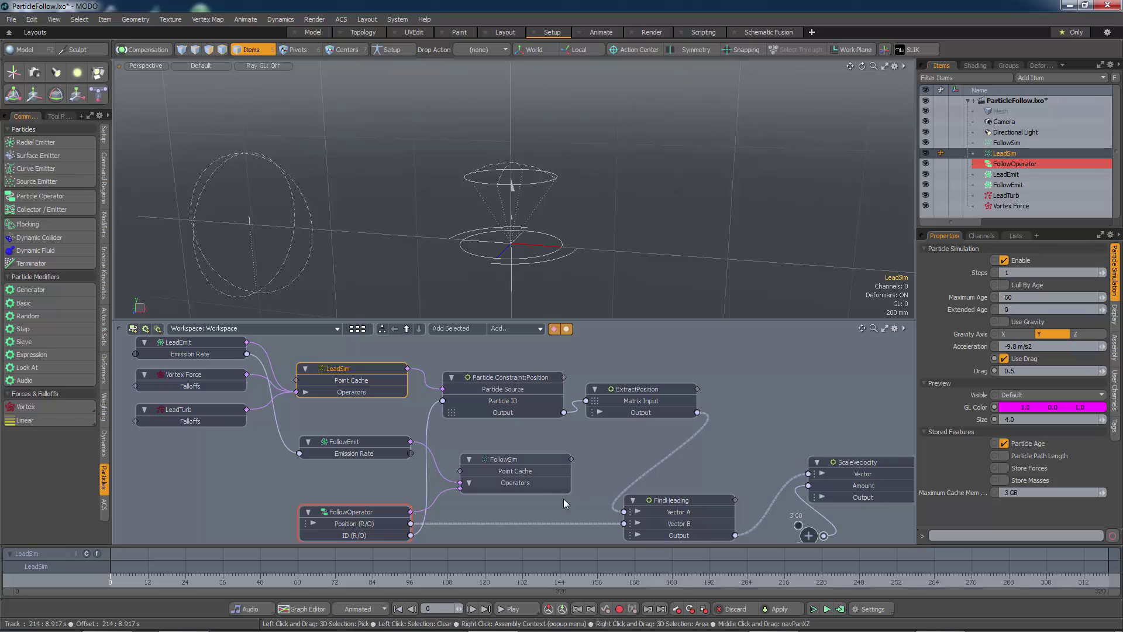
Enable the FollowSim particle simulation, clear the selection, and preview the lead and follow particles together
{"action": "left_click_drag", "start_coordinate": [600, 480], "coordinate": [621, 435], "text": "alt+shift"}
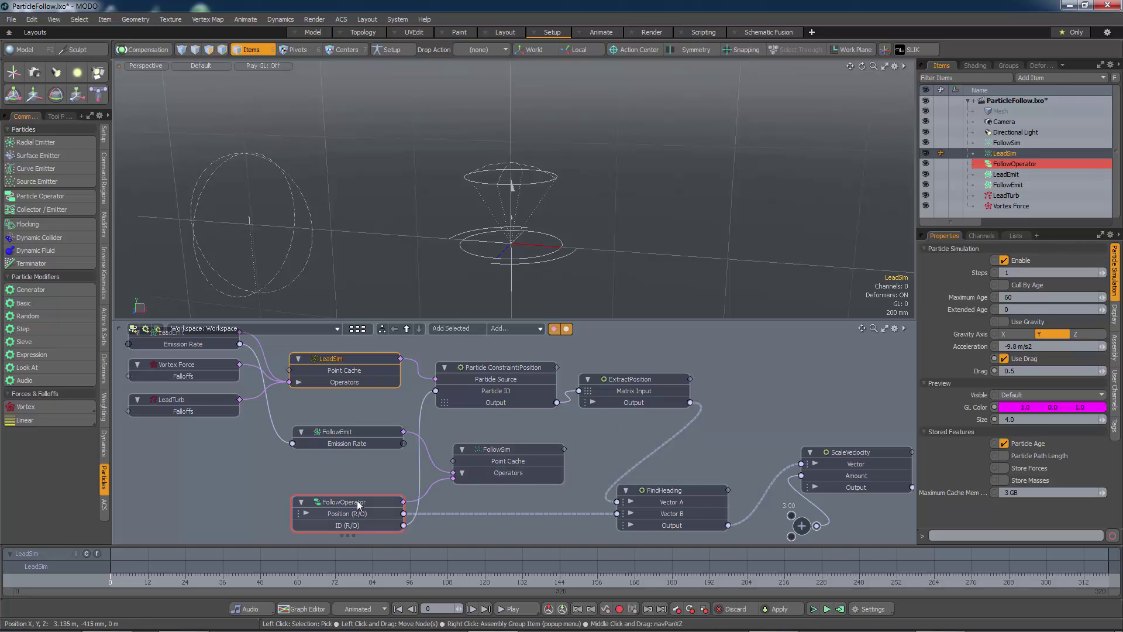
{"action": "left_click", "coordinate": [503, 449]}
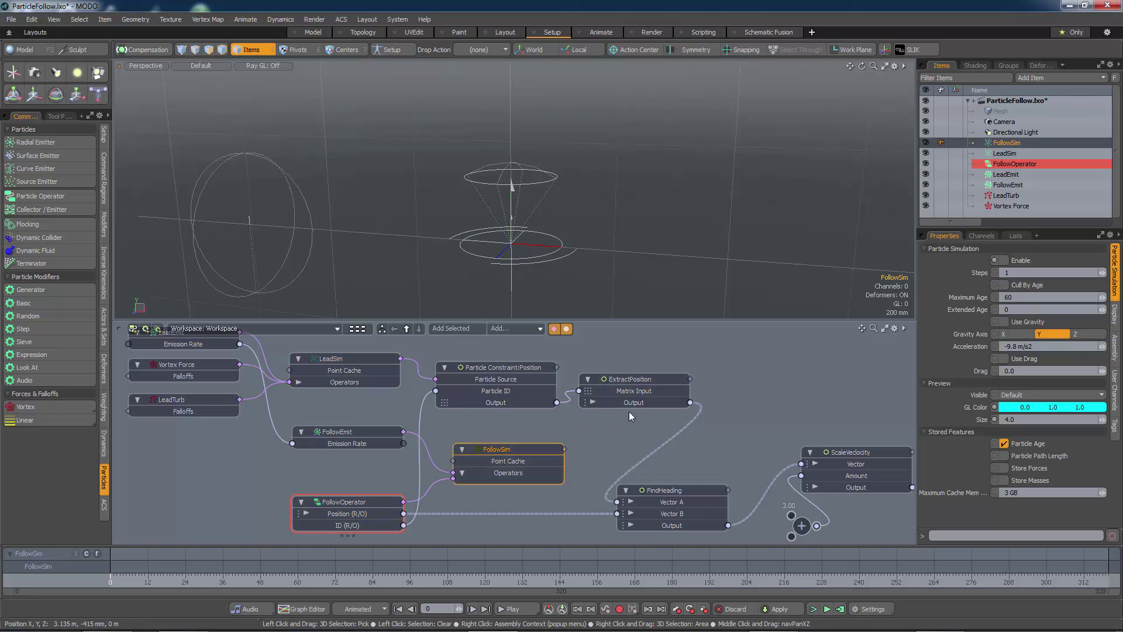
{"action": "left_click", "coordinate": [1003, 261]}
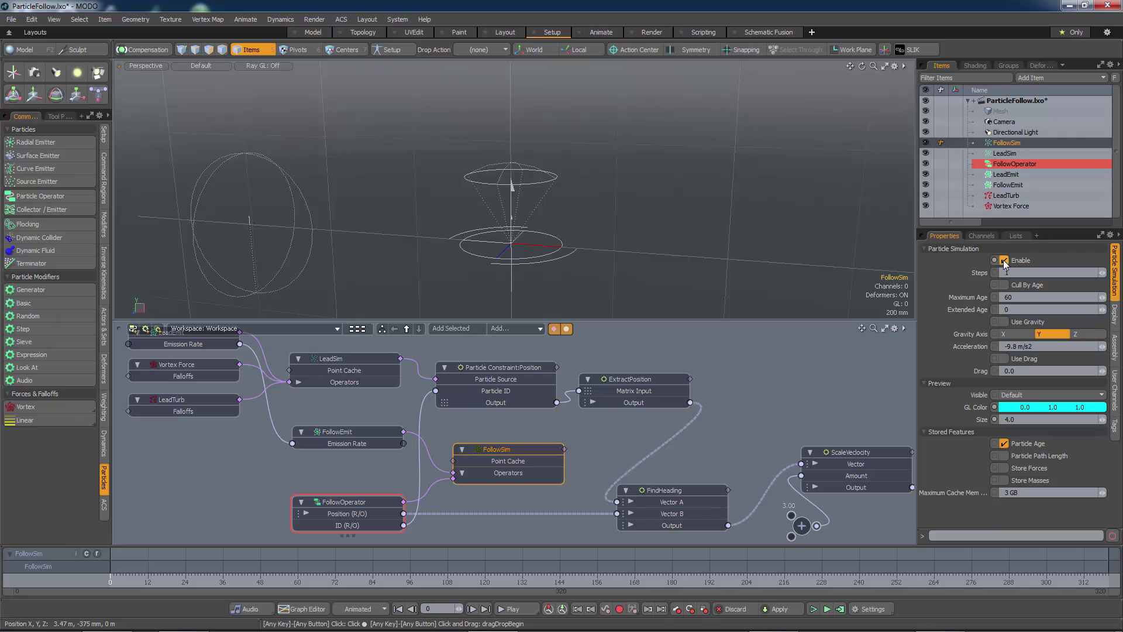
{"action": "left_click", "coordinate": [602, 435]}
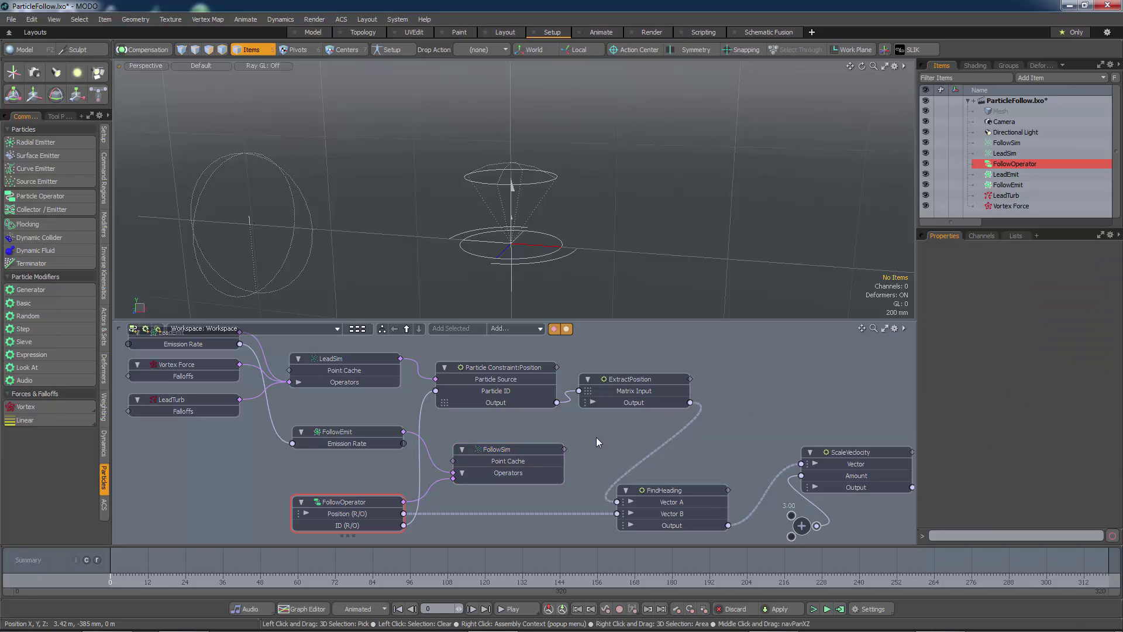
{"action": "left_click", "coordinate": [826, 609]}
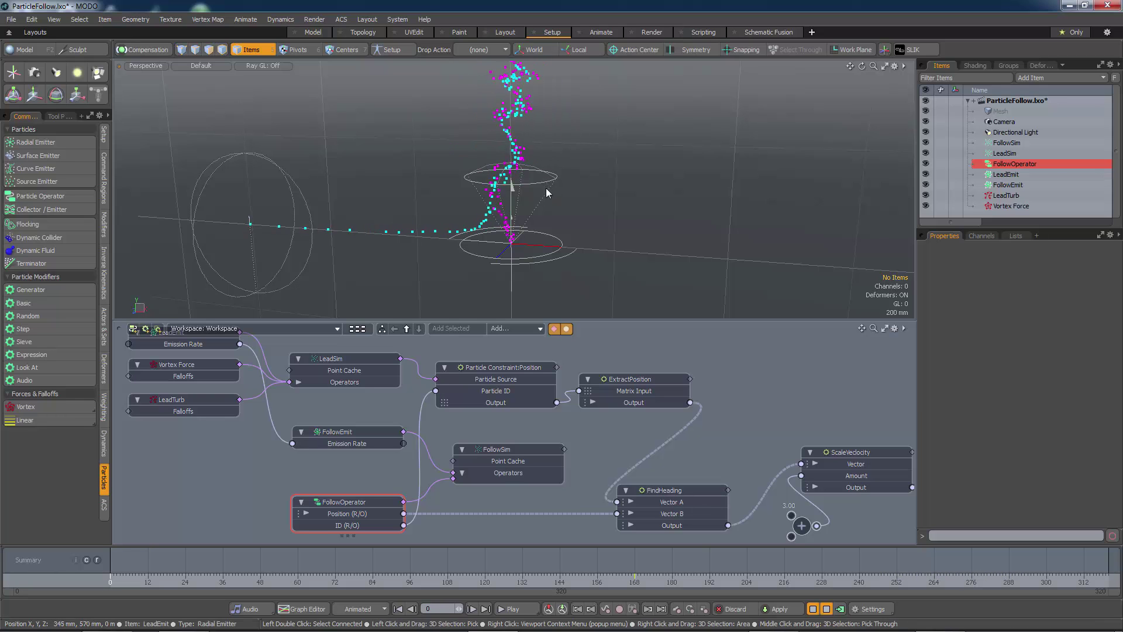
{"action": "left_click", "coordinate": [826, 609]}
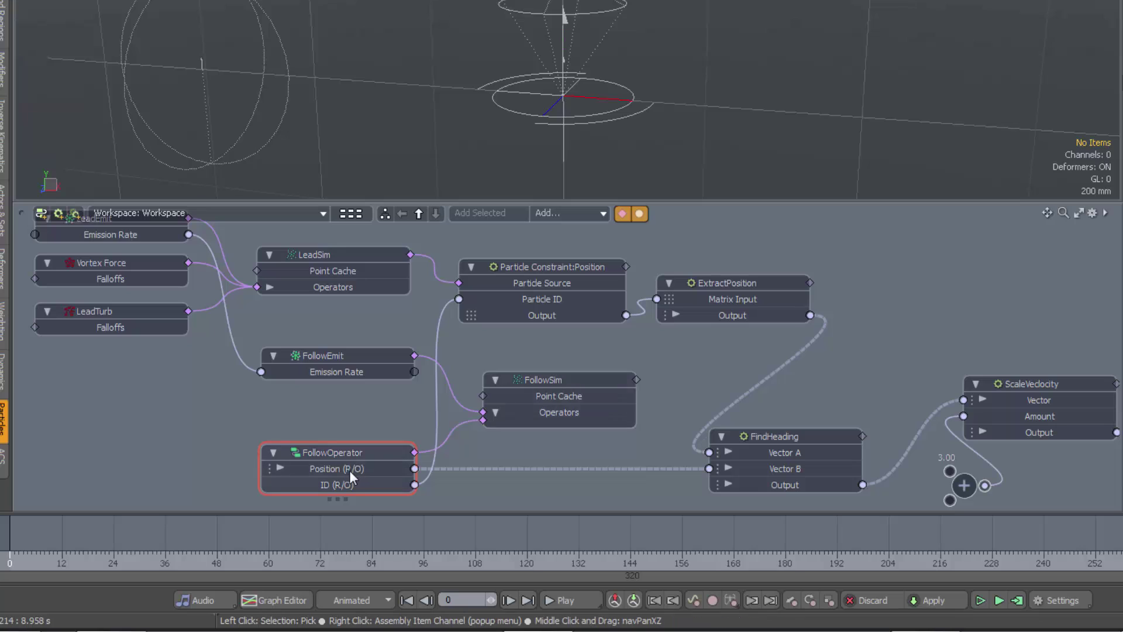
Examine how FollowOperator's ID and Position pass through Particle Constraint, ExtractPosition, FindHeading and ScaleVelocity to drive FollowOperator's Velocity
{"action": "mouse_move", "coordinate": [351, 491]}
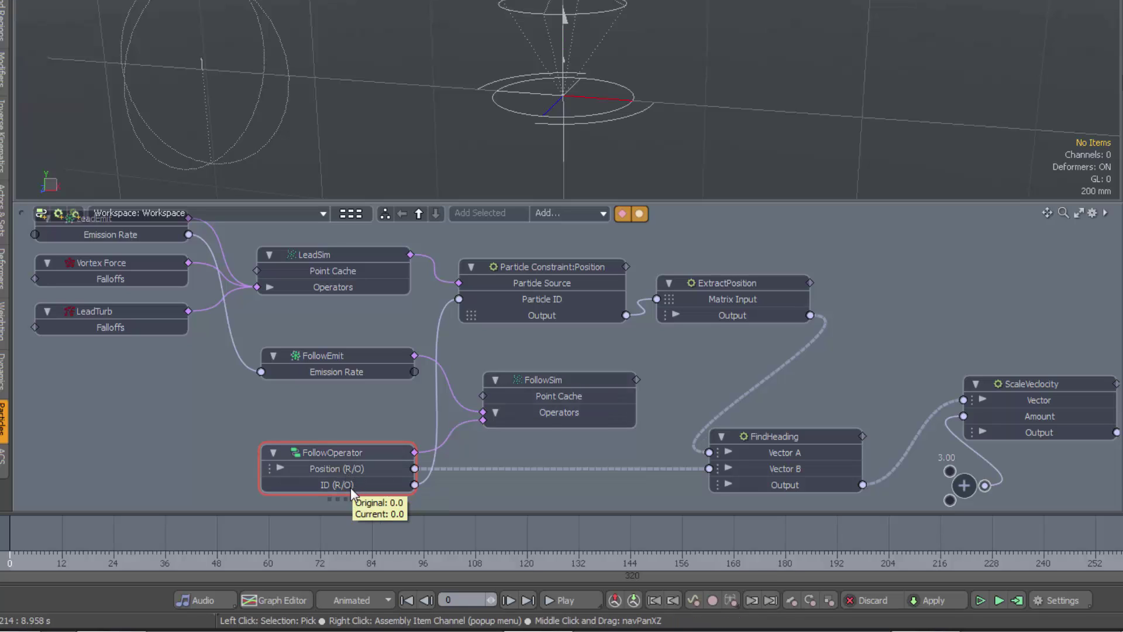
{"action": "mouse_move", "coordinate": [354, 462]}
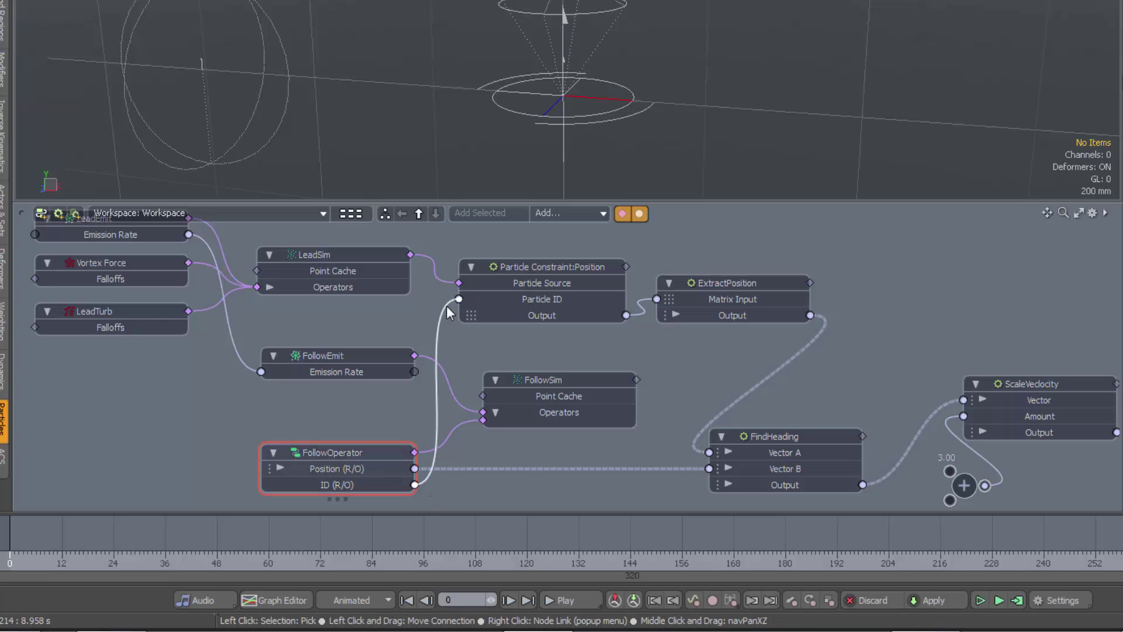
{"action": "mouse_move", "coordinate": [520, 298]}
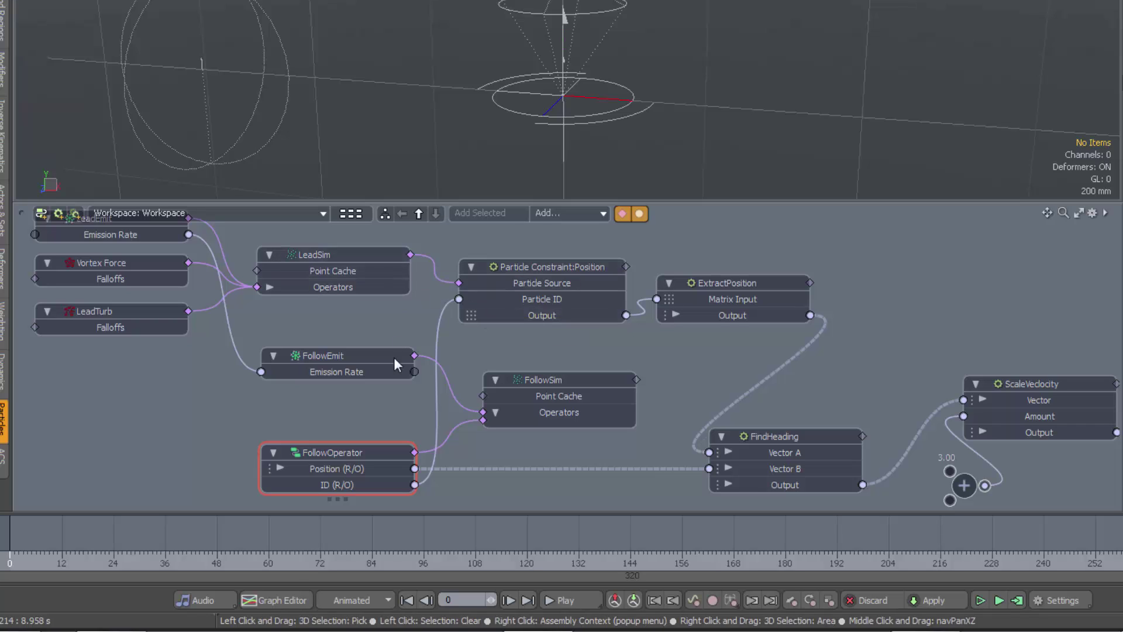
{"action": "mouse_move", "coordinate": [532, 322]}
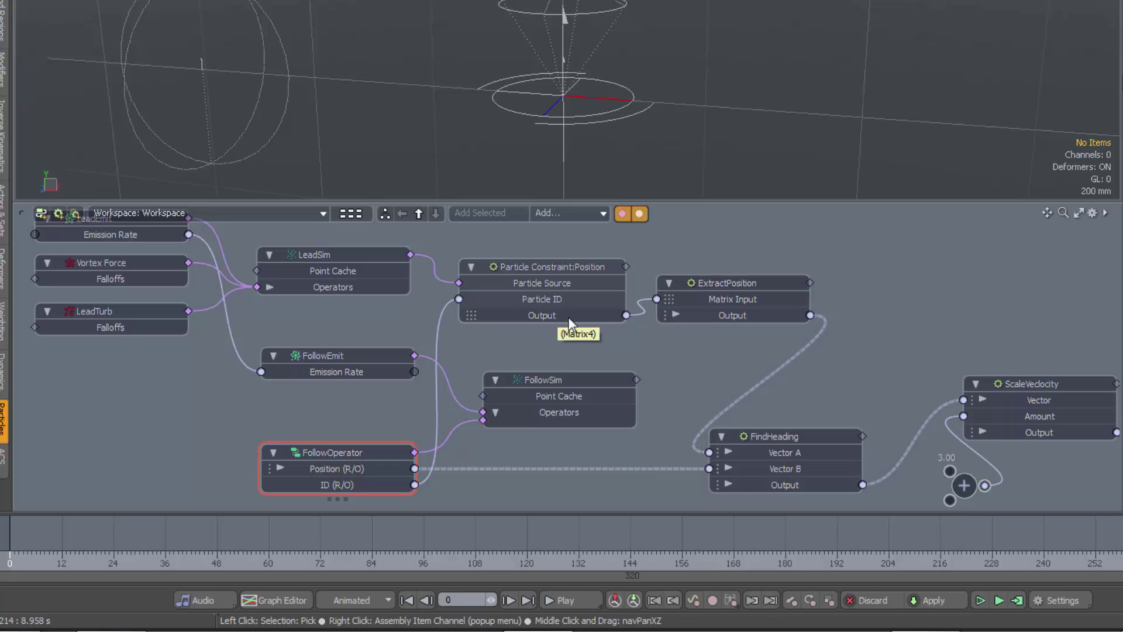
{"action": "left_click", "coordinate": [725, 285]}
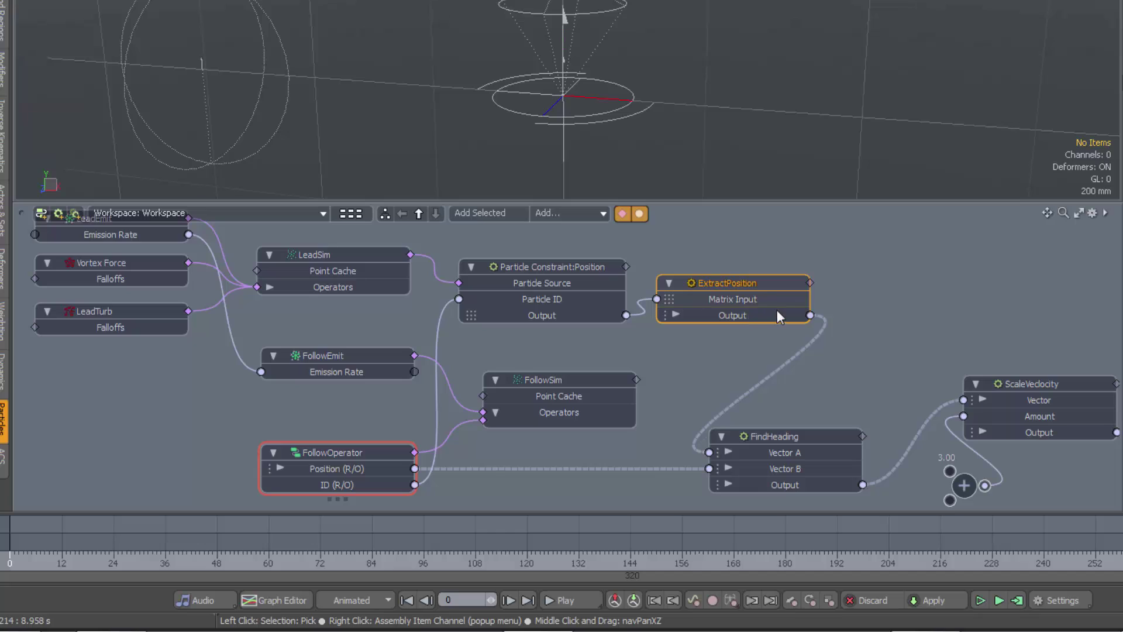
{"action": "mouse_move", "coordinate": [759, 311]}
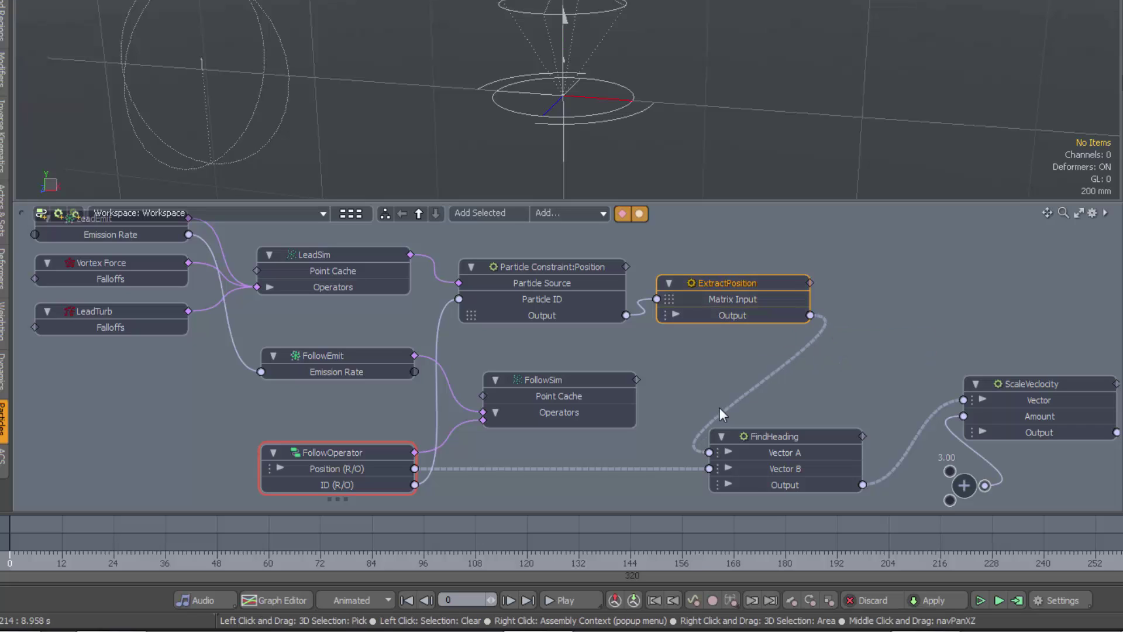
{"action": "left_click_drag", "start_coordinate": [781, 433], "coordinate": [784, 433]}
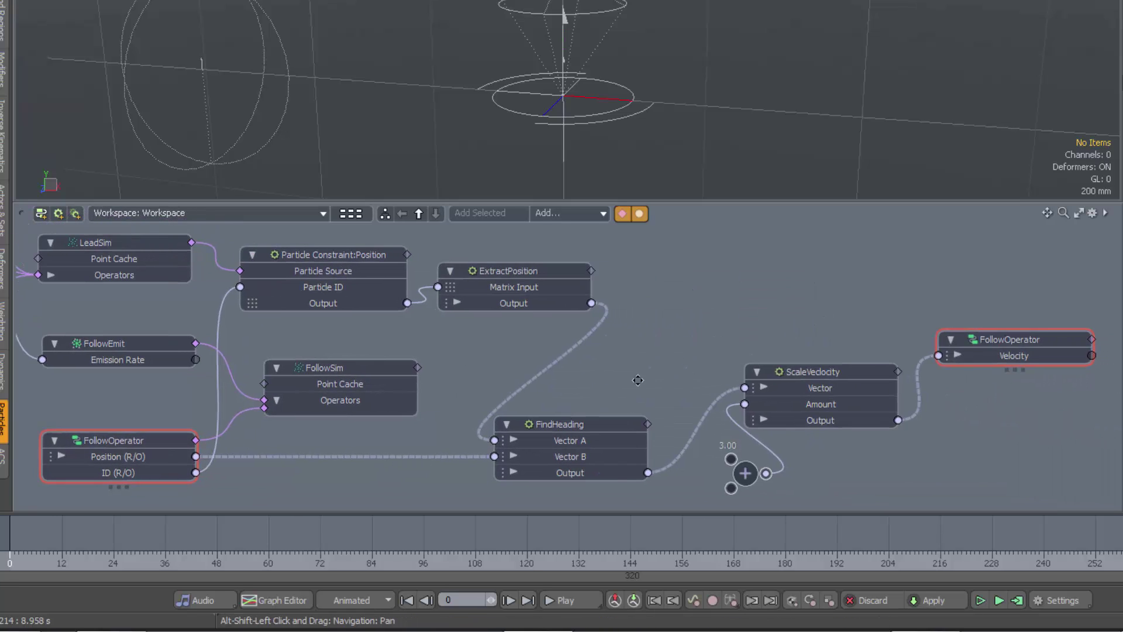
{"action": "left_click_drag", "start_coordinate": [632, 389], "coordinate": [567, 387], "text": "alt+shift"}
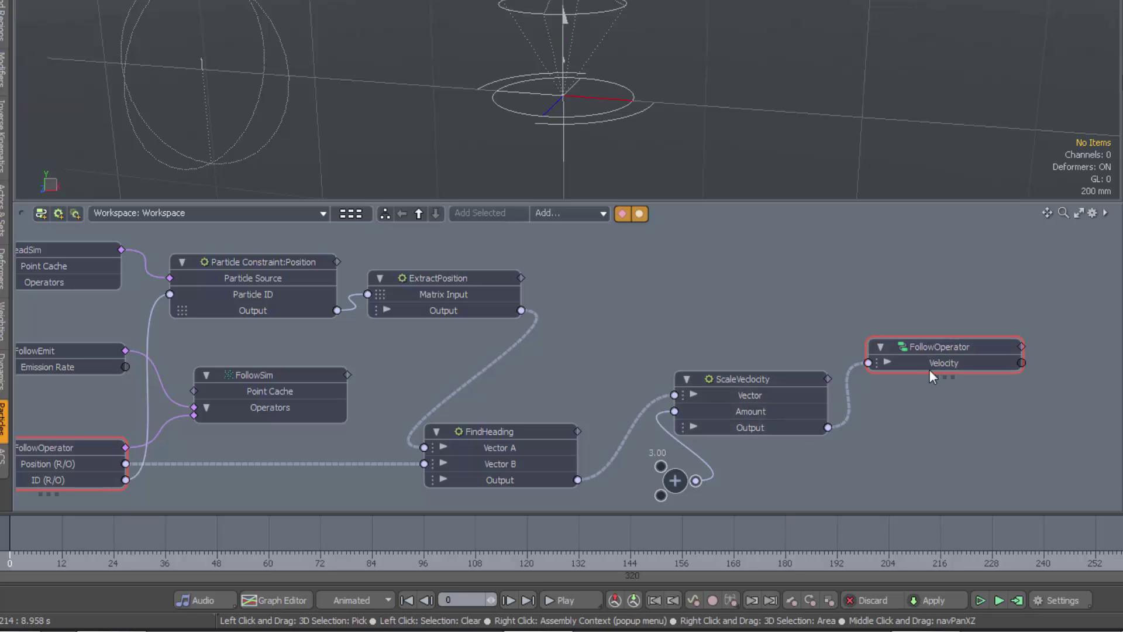
{"action": "left_click_drag", "start_coordinate": [860, 443], "coordinate": [933, 441], "text": "alt+shift"}
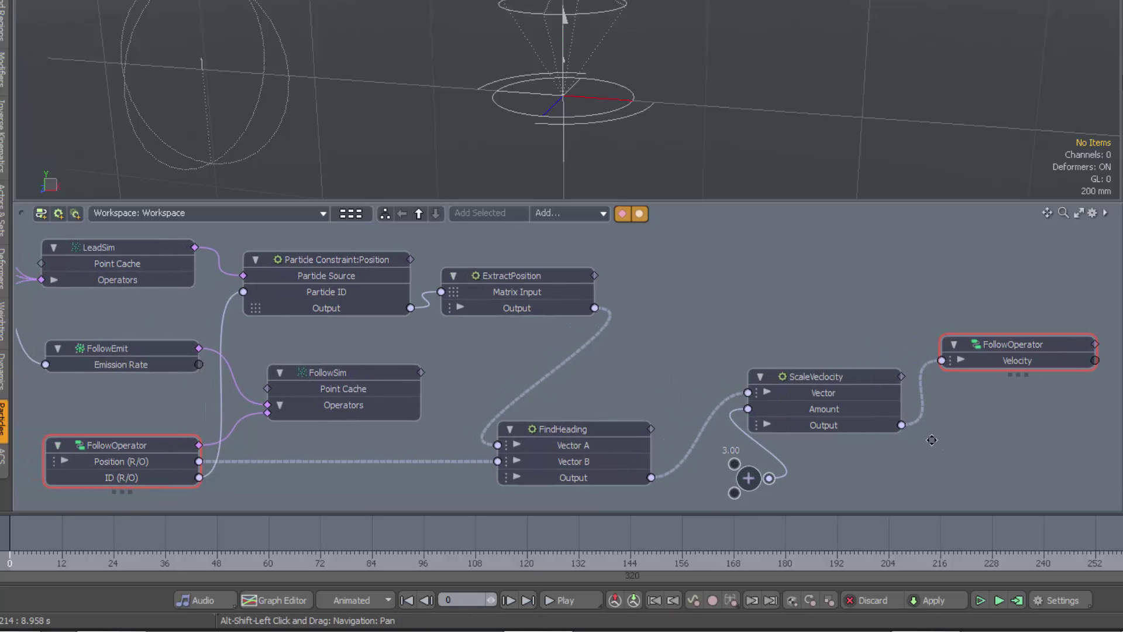
{"action": "left_click_drag", "start_coordinate": [720, 338], "coordinate": [793, 288], "text": "alt+shift"}
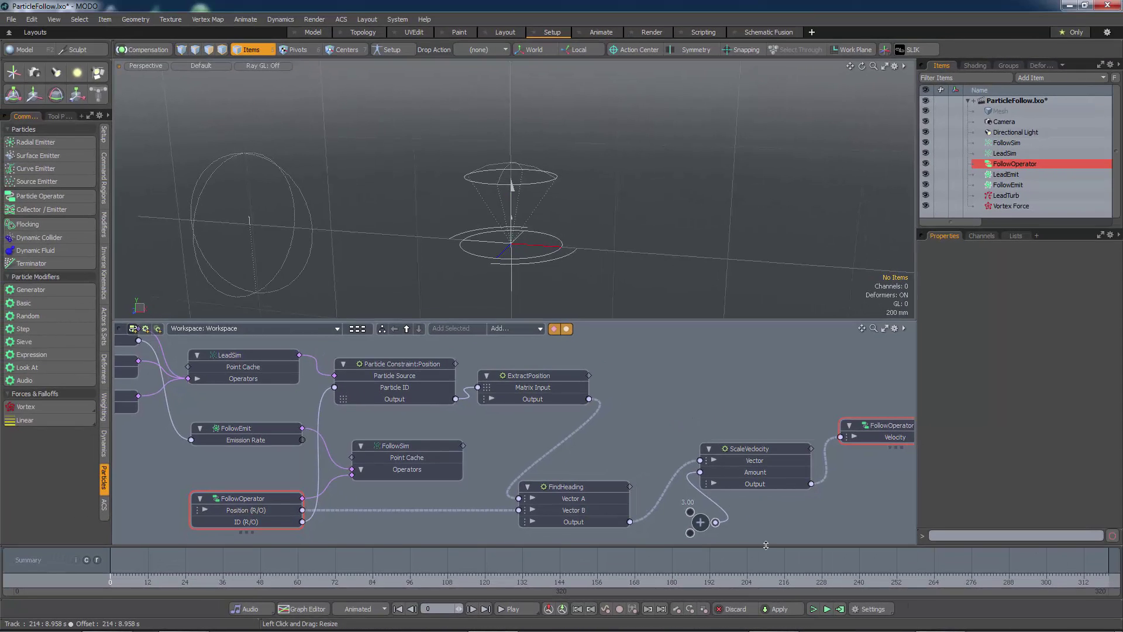
Preview the follow simulation once more, and disconnect the 3.00 constant from ScaleVelocity's Amount channel
{"action": "left_click", "coordinate": [826, 609]}
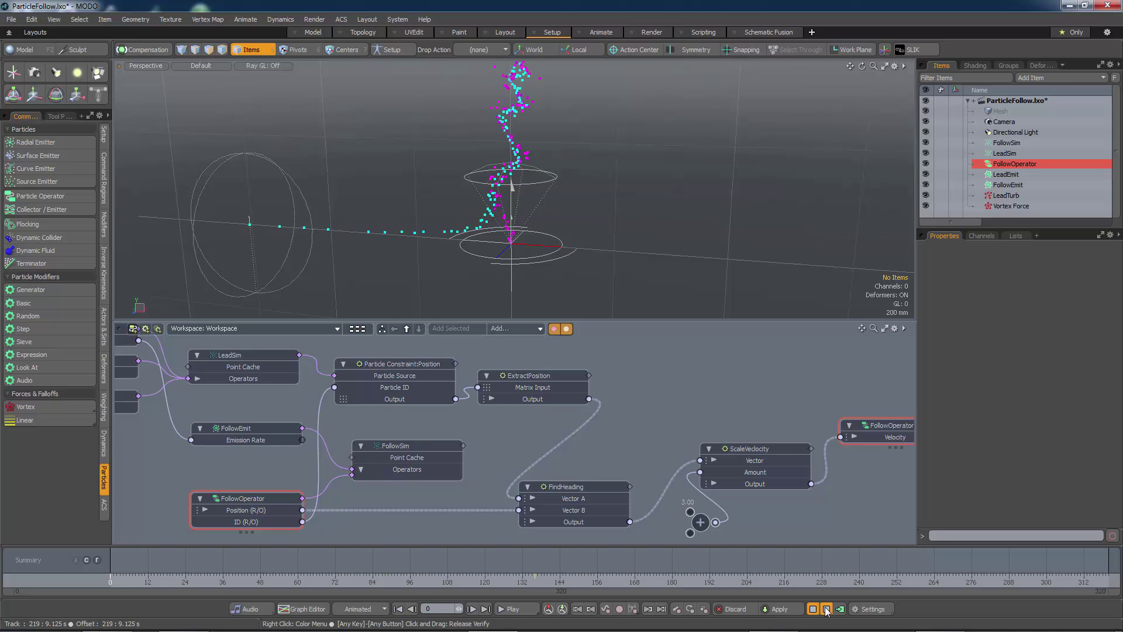
{"action": "left_click", "coordinate": [825, 609]}
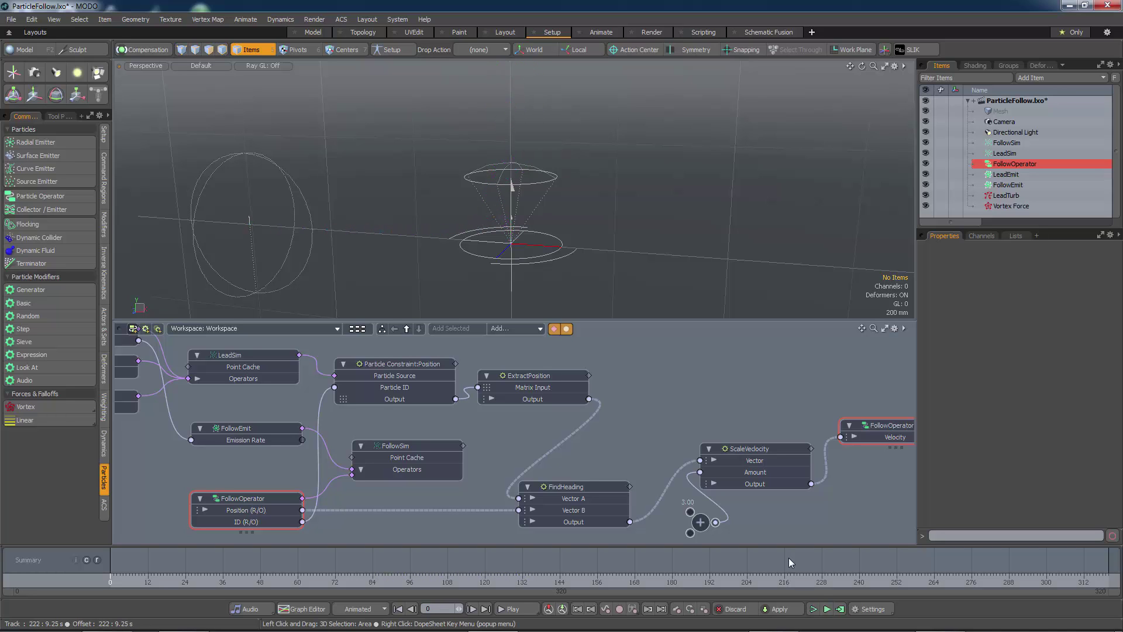
{"action": "left_click", "coordinate": [692, 484]}
{"action": "key", "text": "Delete"}
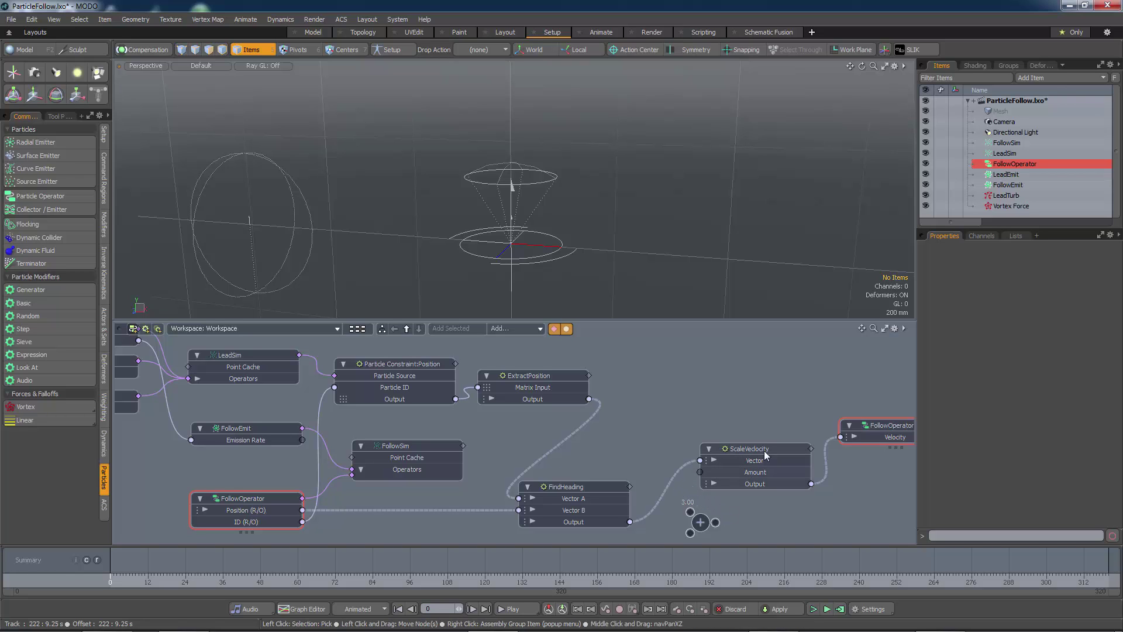
Inspect the keyframe curve of ScaleVelocity's Amount channel in the Graph Editor, close it, and start previewing the simulation
{"action": "left_click", "coordinate": [754, 472]}
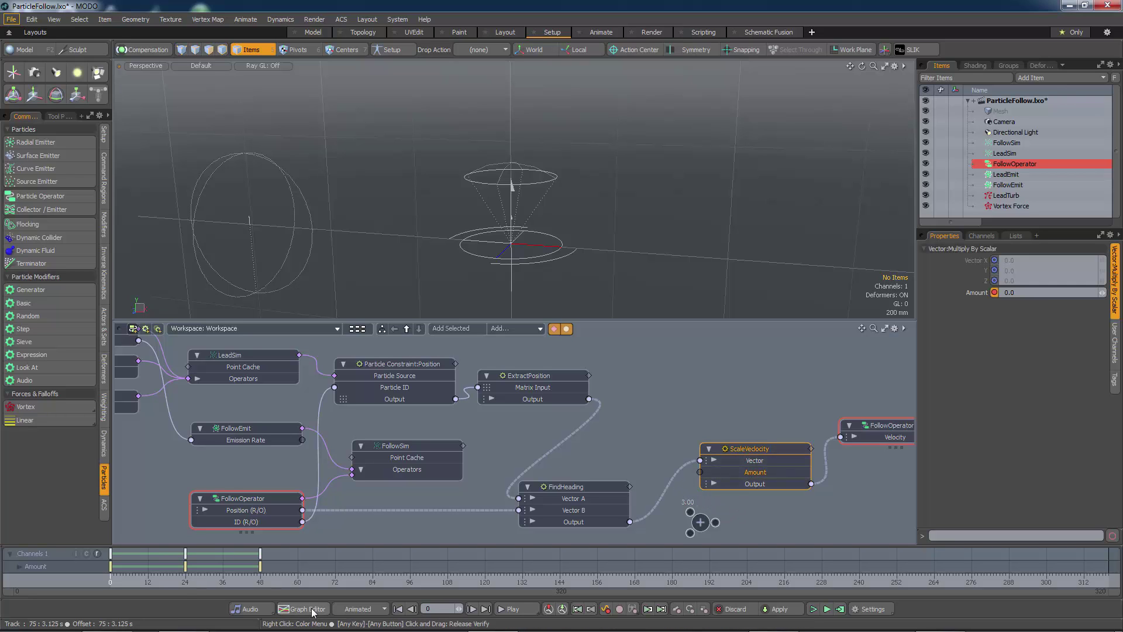
{"action": "left_click", "coordinate": [311, 608]}
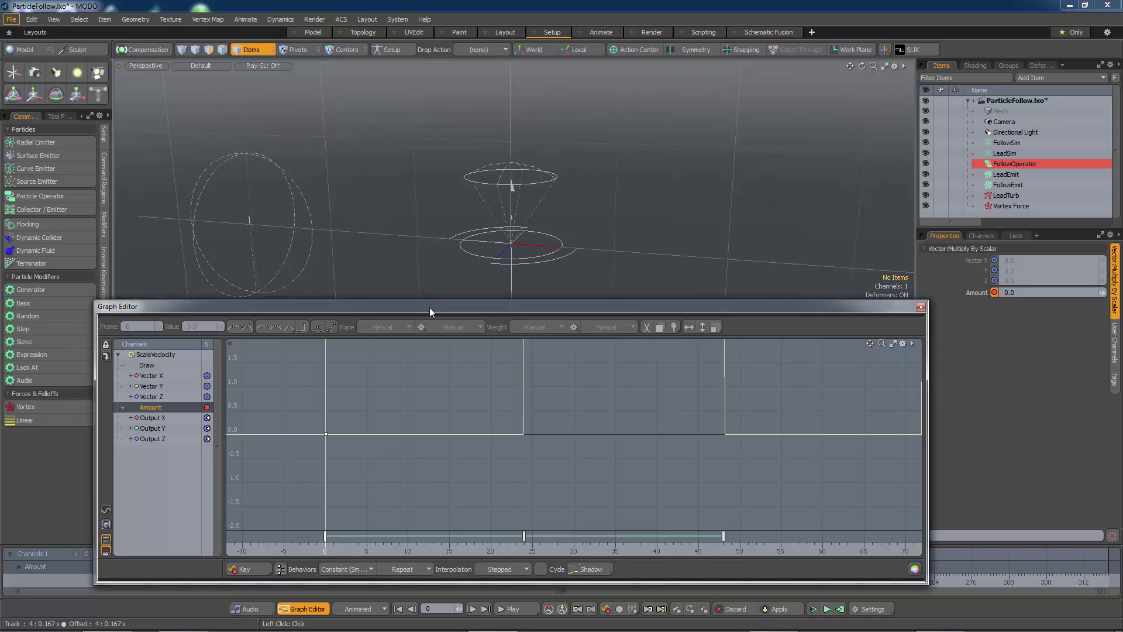
{"action": "left_click_drag", "start_coordinate": [429, 307], "coordinate": [433, 262]}
{"action": "key", "text": "a"}
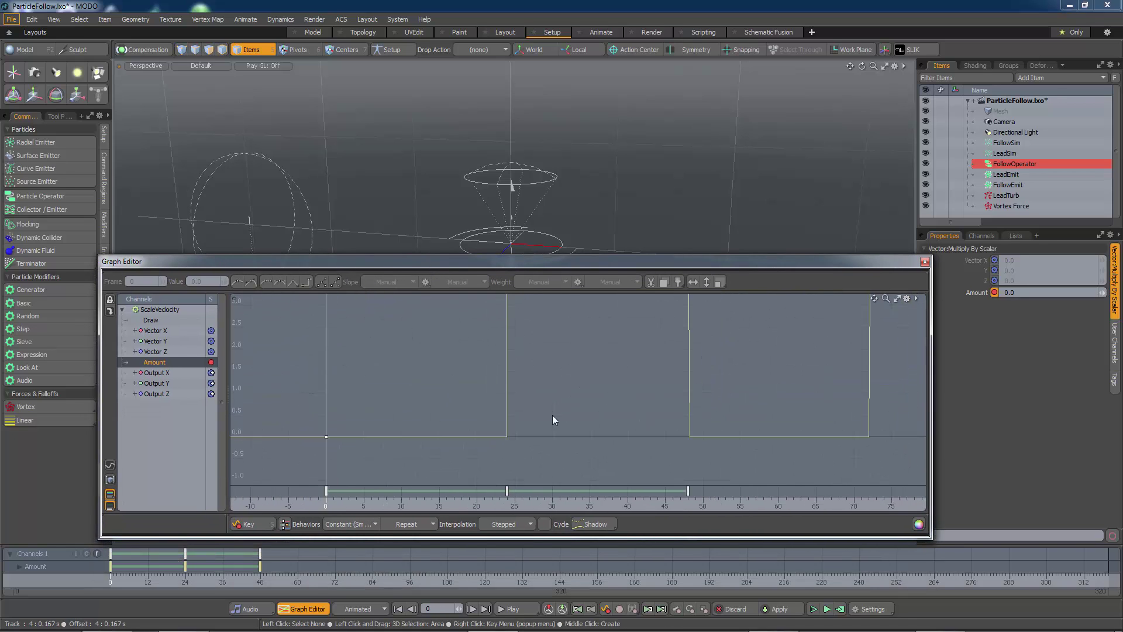
{"action": "scroll", "coordinate": [558, 403], "scroll_direction": "down", "scroll_amount": 8}
{"action": "left_click_drag", "start_coordinate": [573, 393], "coordinate": [507, 406], "text": "alt+shift"}
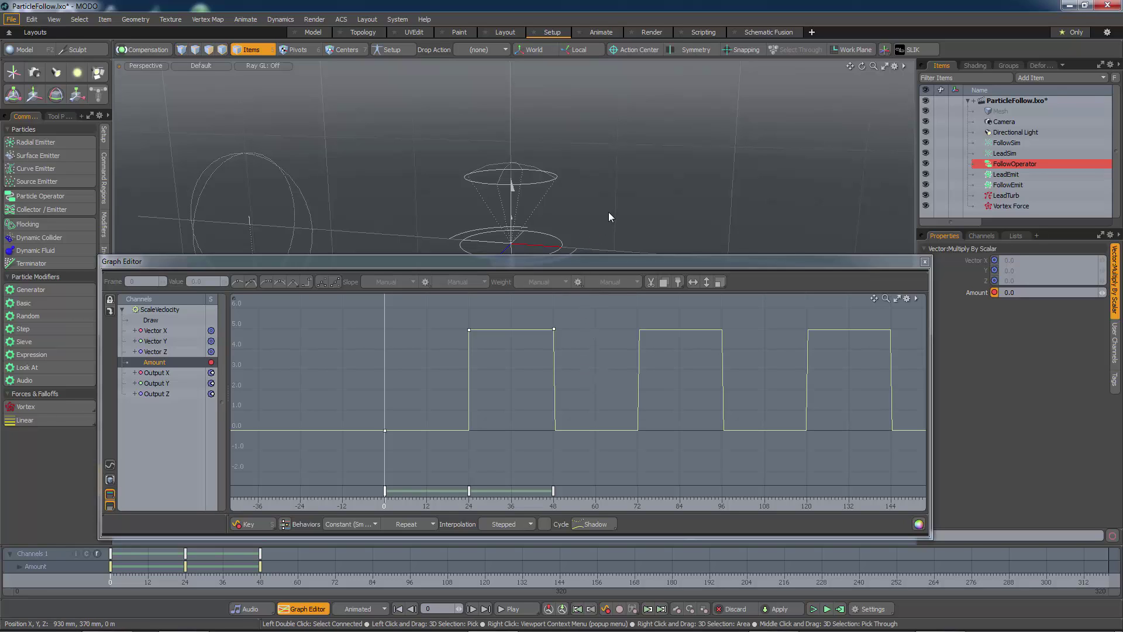
{"action": "left_click_drag", "start_coordinate": [570, 259], "coordinate": [581, 275]}
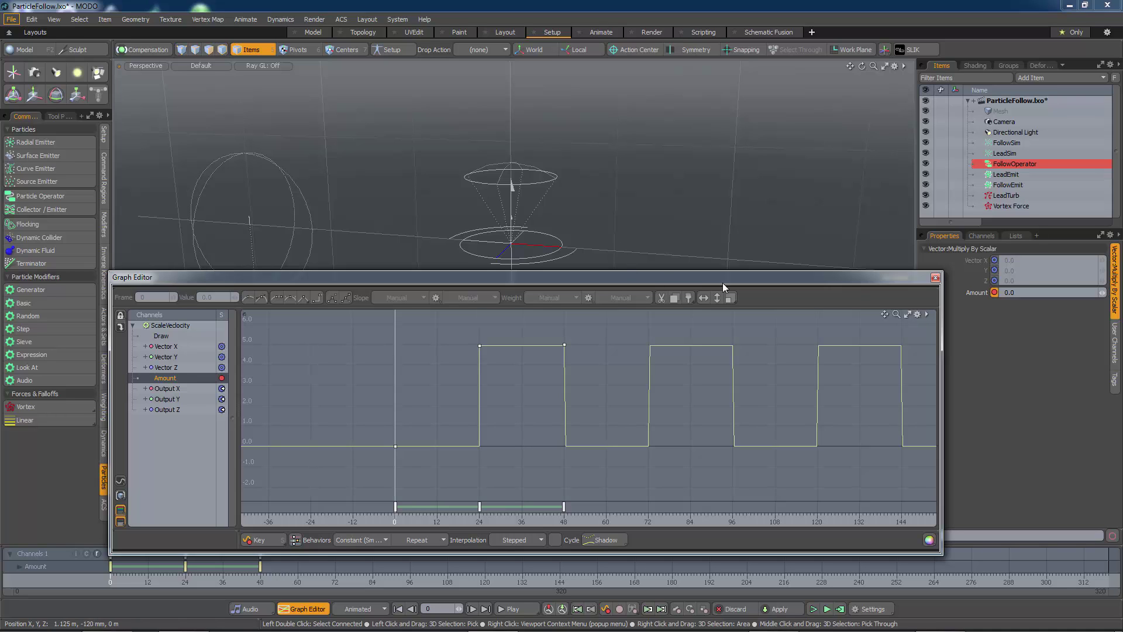
{"action": "left_click", "coordinate": [935, 279]}
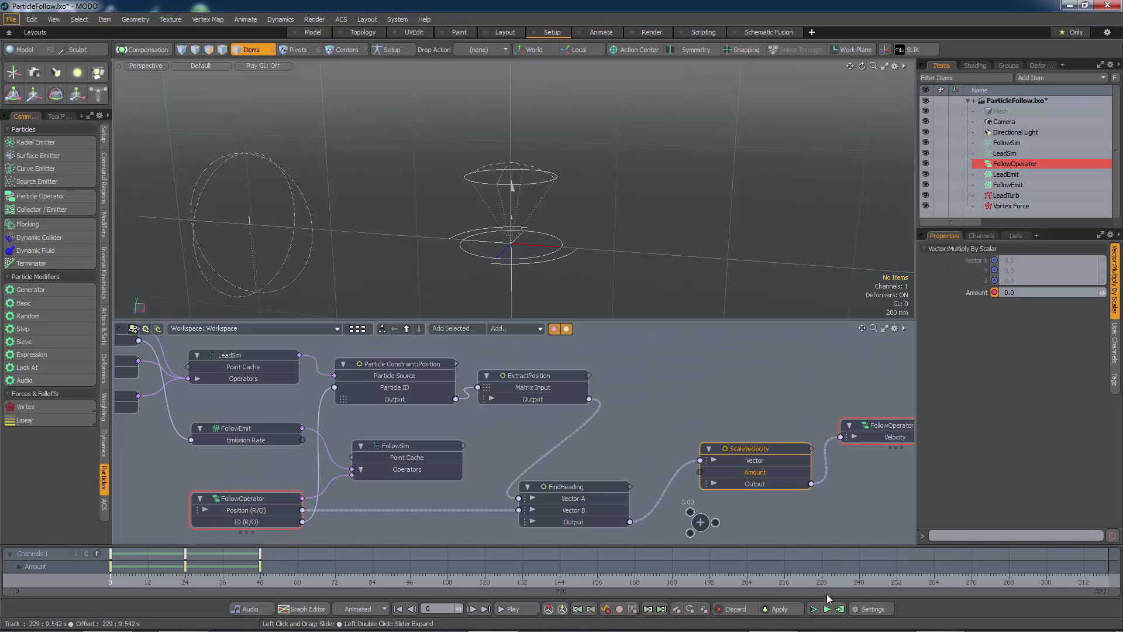
{"action": "left_click", "coordinate": [826, 609]}
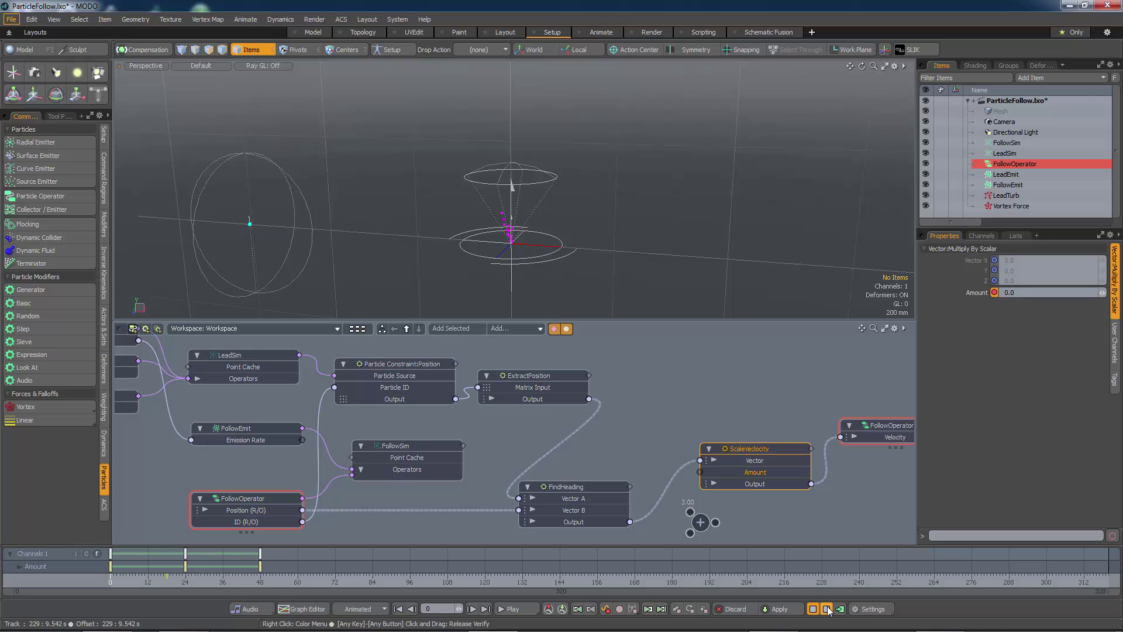